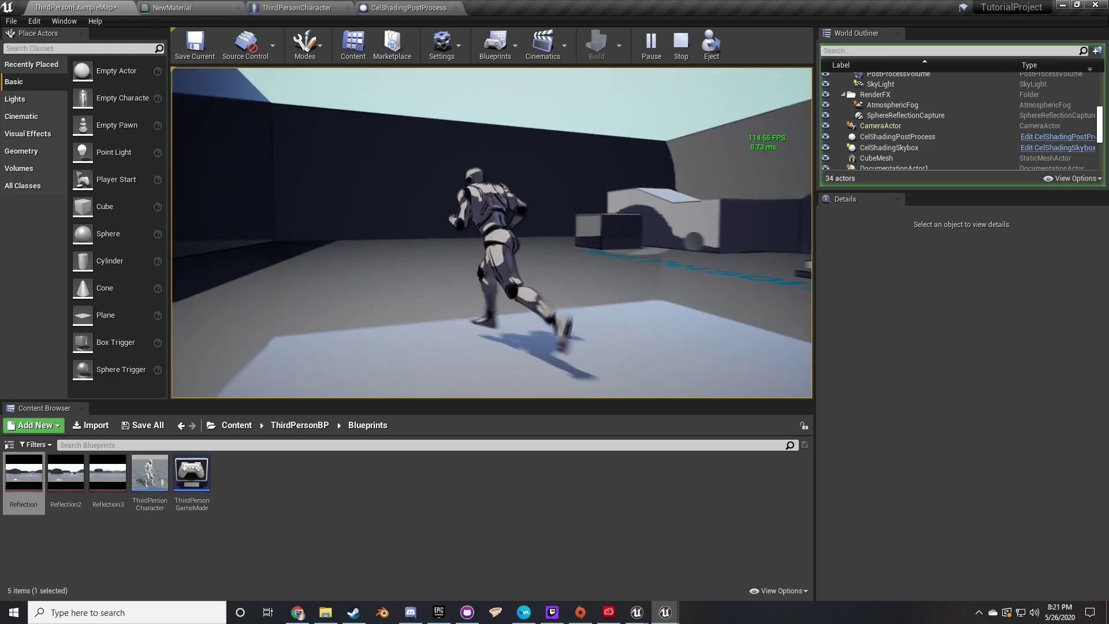
Play-test the third-person level repeatedly, running the character around the arena to view its cel shading
{"action": "key", "text": "Escape"}
{"action": "key", "text": "alt+p"}
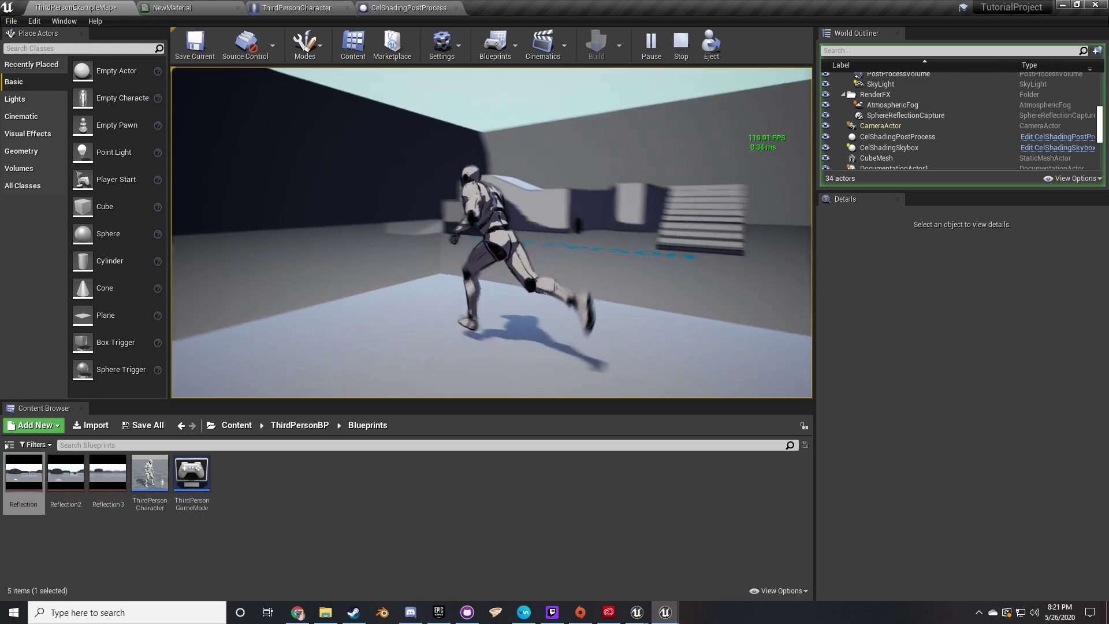
{"action": "left_click", "coordinate": [675, 245]}
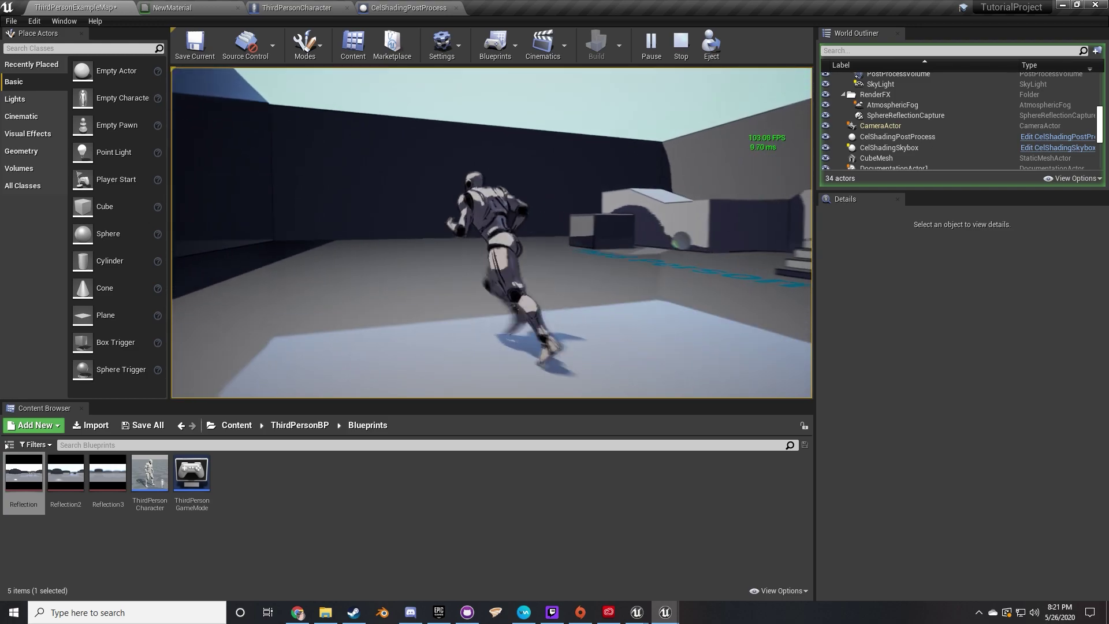
{"action": "key", "text": "Escape"}
{"action": "key", "text": "alt+p"}
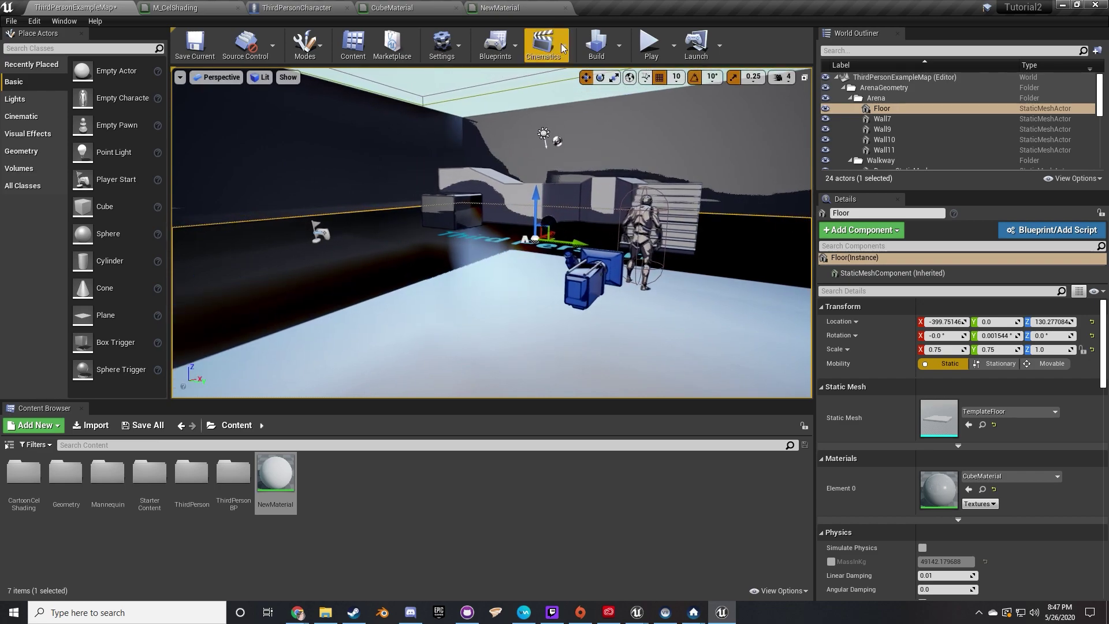
Play-test the Tutorial2 level several times, running the character across the floor to examine its reflections
{"action": "left_click", "coordinate": [651, 47]}
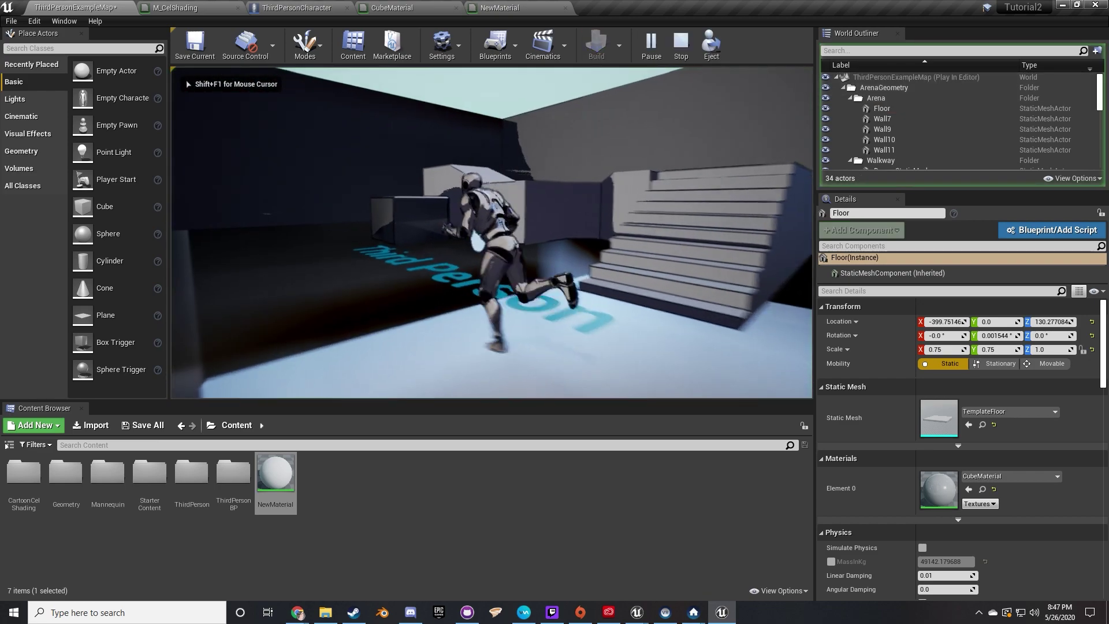
{"action": "key", "text": "a"}
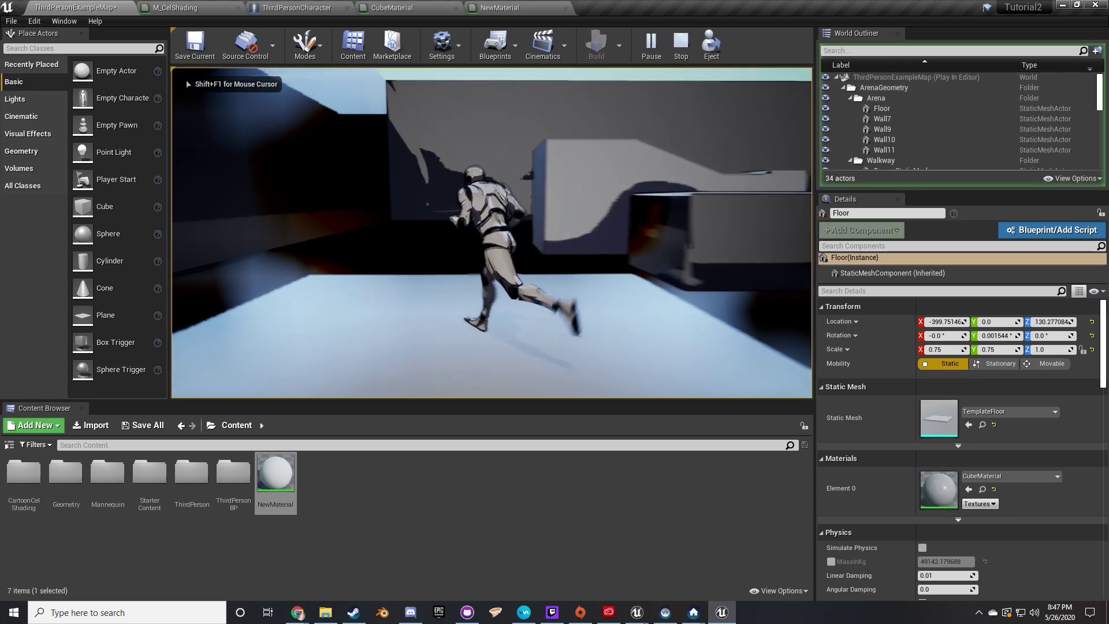
{"action": "key", "text": "Escape"}
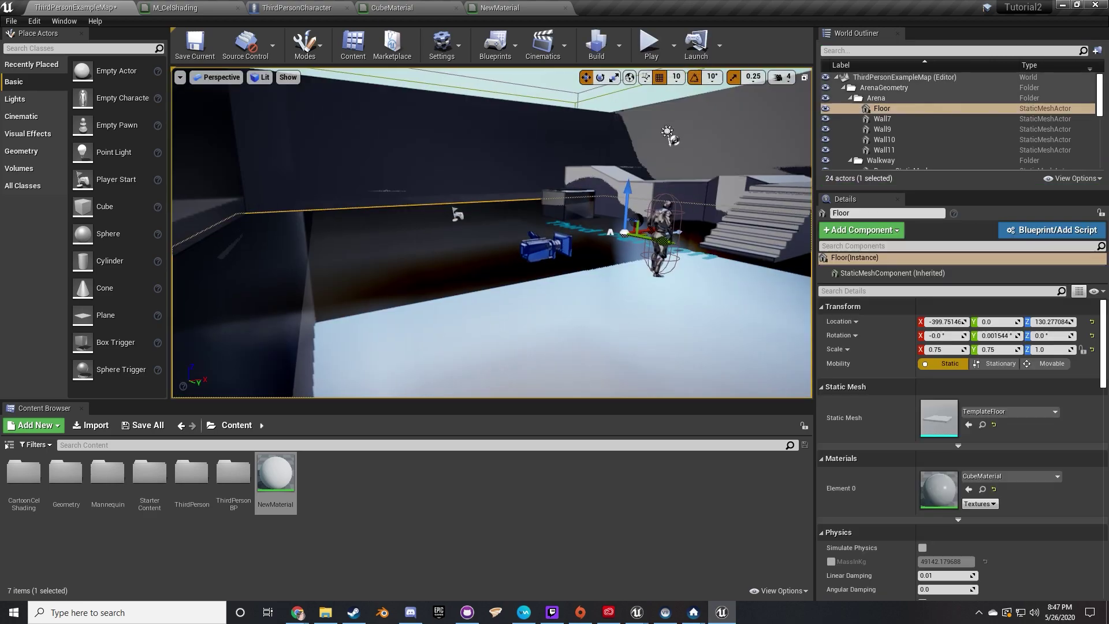
{"action": "right_click_drag", "start_coordinate": [491, 231], "coordinate": [624, 234]}
{"action": "left_click", "coordinate": [651, 45]}
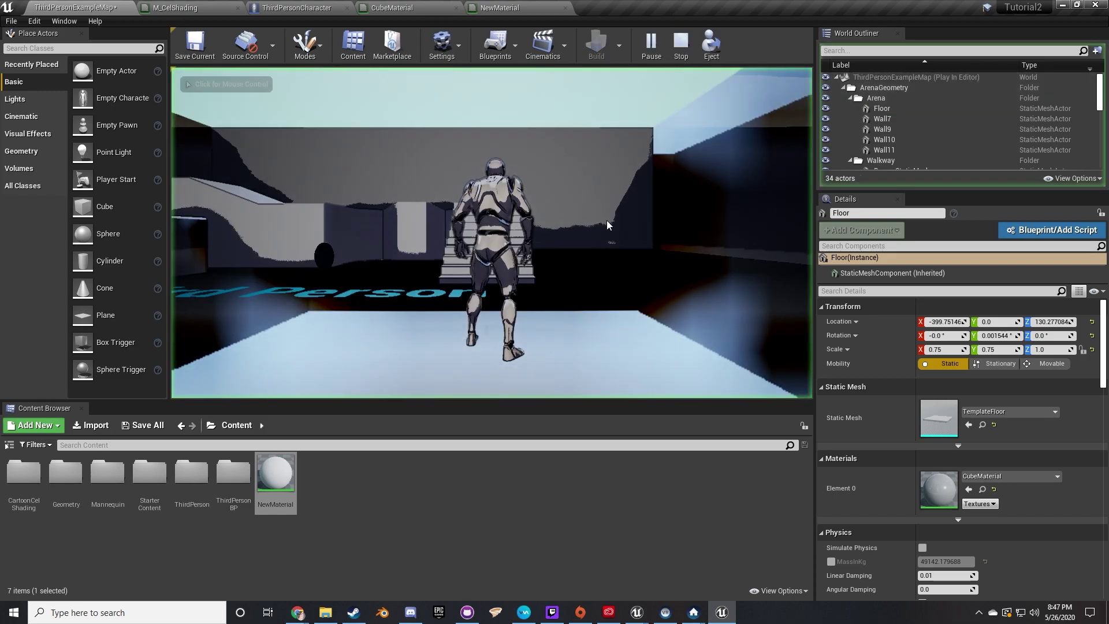
{"action": "key", "text": "a"}
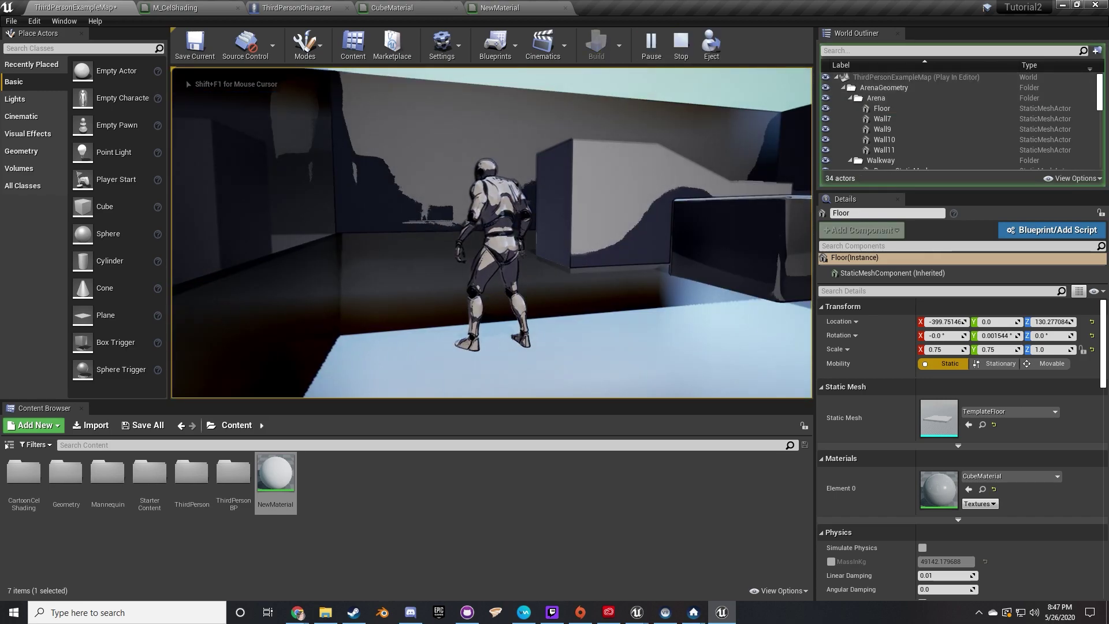
{"action": "key", "text": "Escape"}
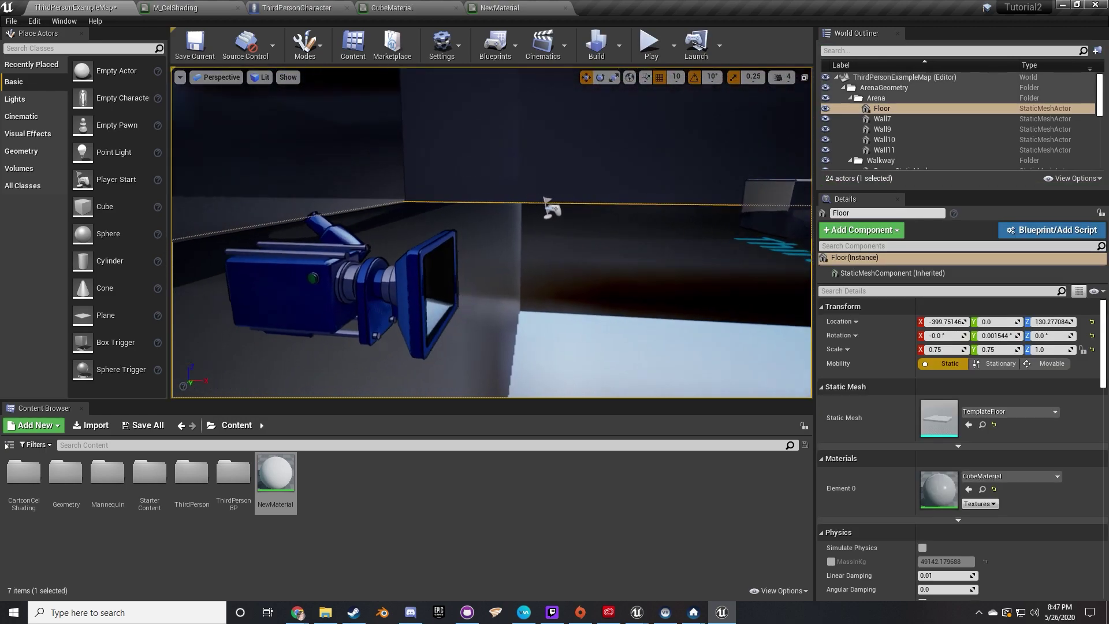
{"action": "right_click_drag", "start_coordinate": [492, 232], "coordinate": [606, 228]}
{"action": "key", "text": "s"}
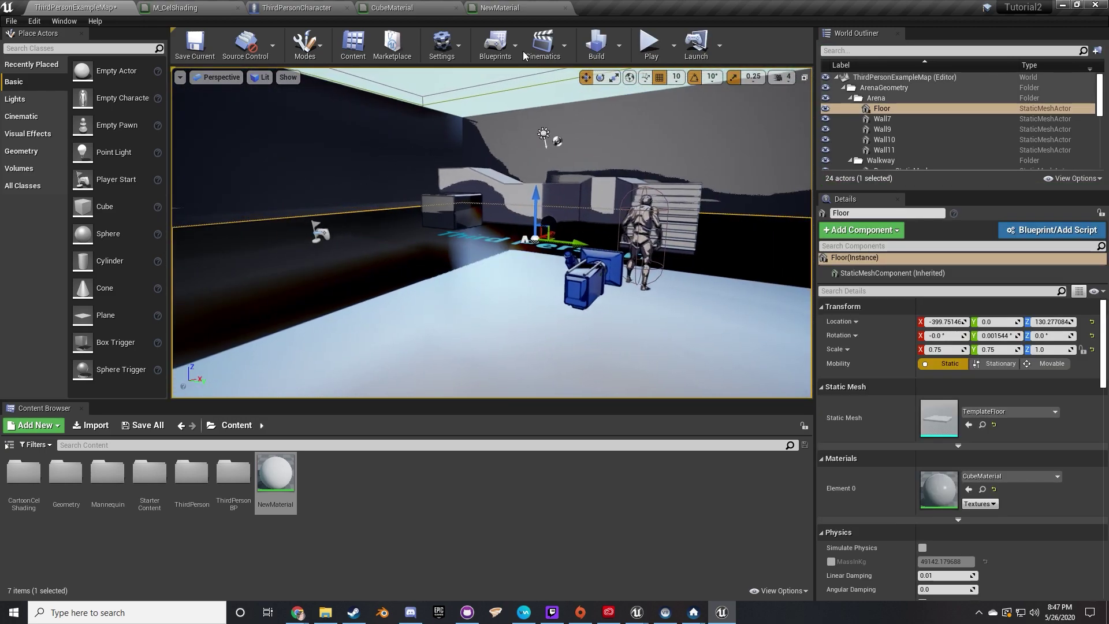
{"action": "left_click", "coordinate": [650, 47]}
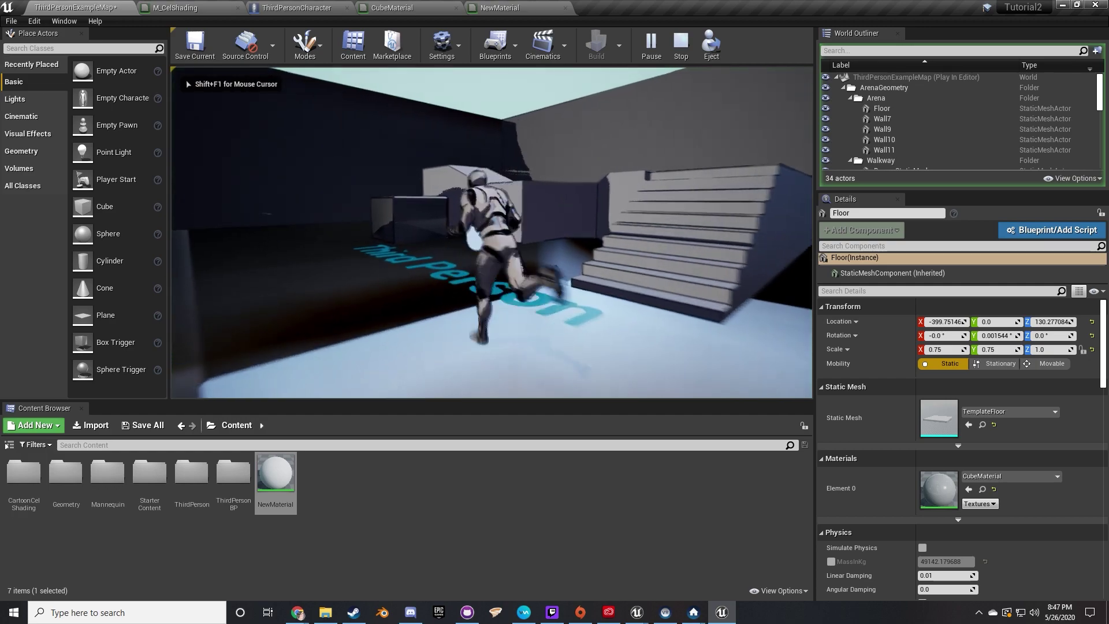
{"action": "key", "text": "a"}
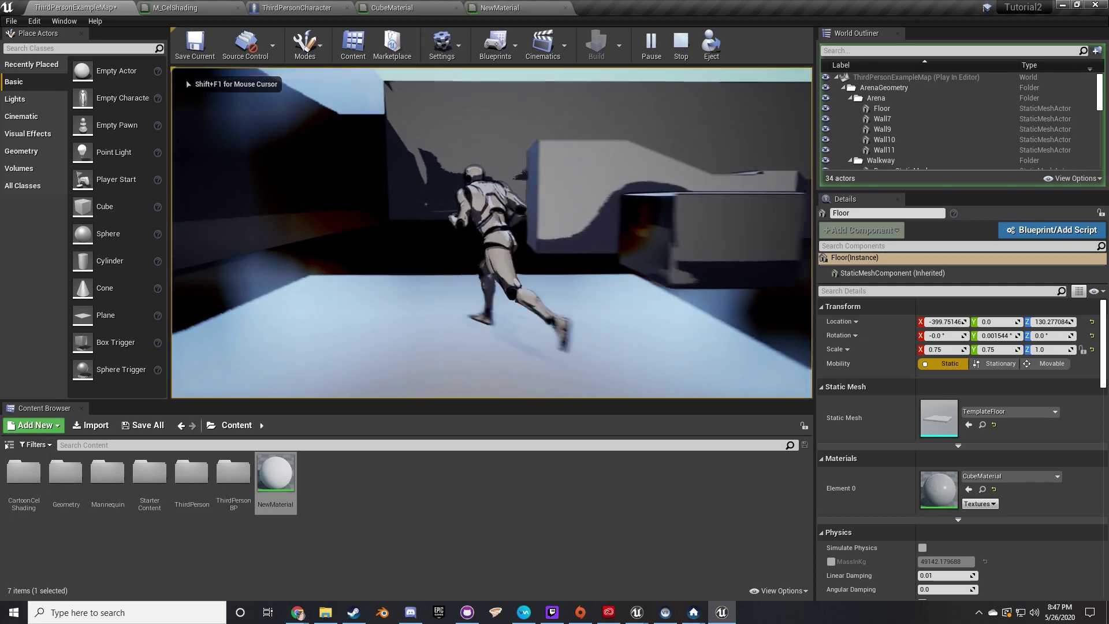
{"action": "key", "text": "Escape"}
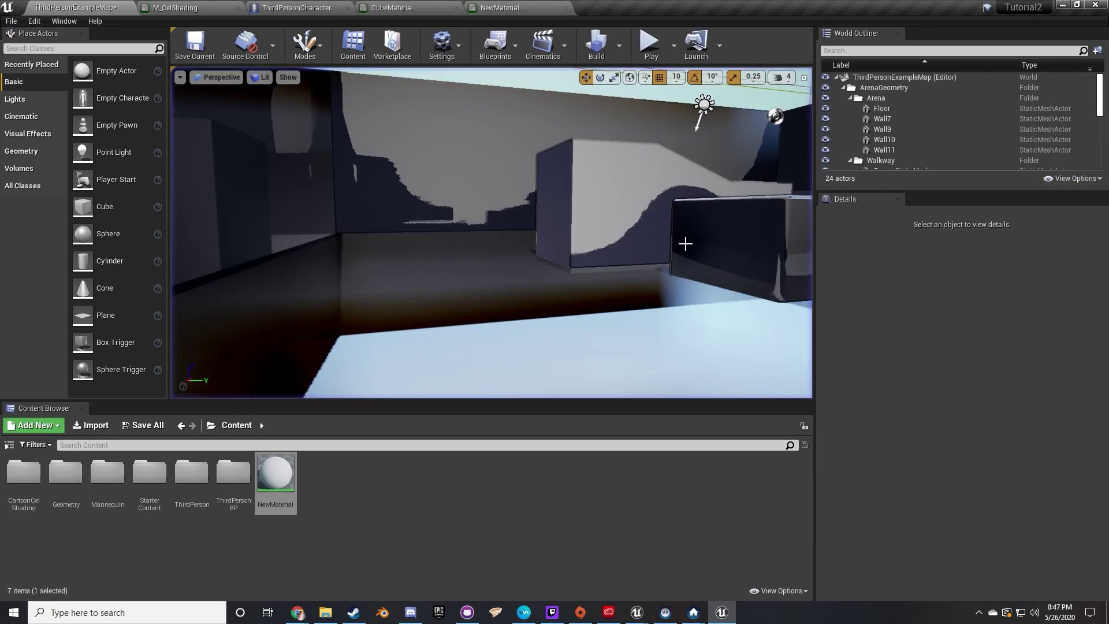
Replay the level and run the character past the cube, walls and stairs to compare reflections from several sides
{"action": "right_click_drag", "start_coordinate": [492, 233], "coordinate": [673, 233]}
{"action": "key", "text": "s"}
{"action": "left_click", "coordinate": [655, 50]}
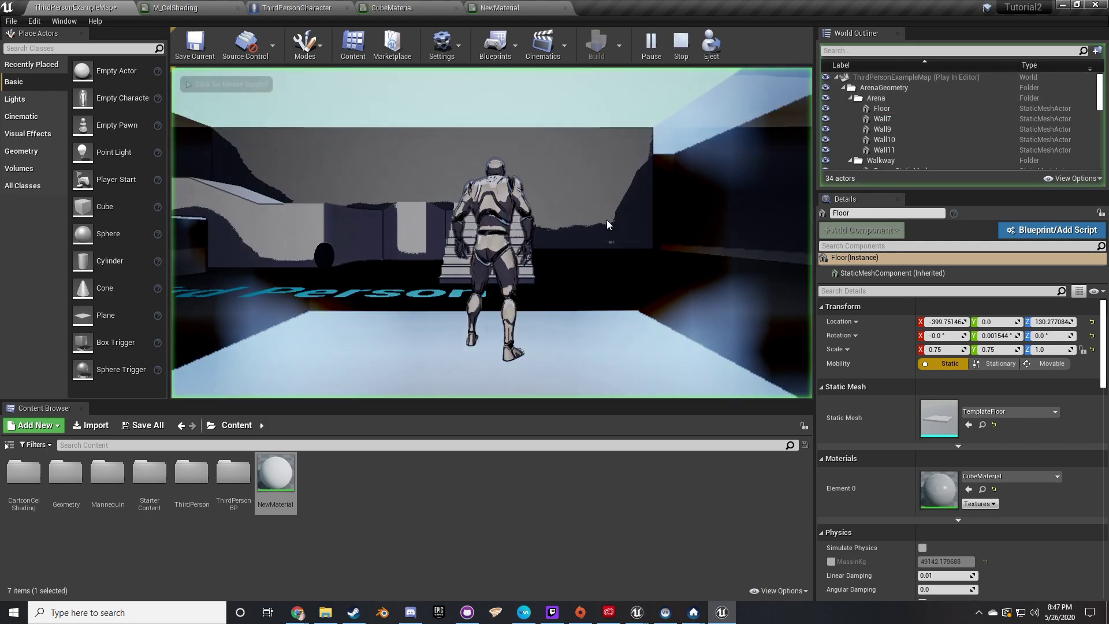
{"action": "left_click", "coordinate": [610, 226]}
{"action": "key", "text": "w"}
{"action": "key", "text": "a"}
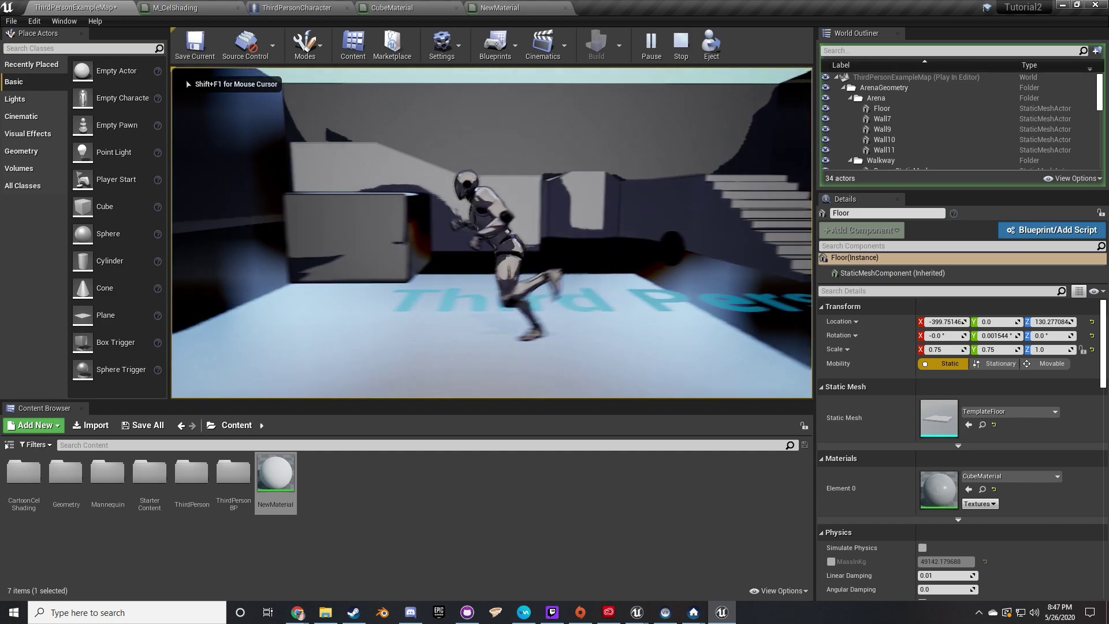
{"action": "key", "text": "w"}
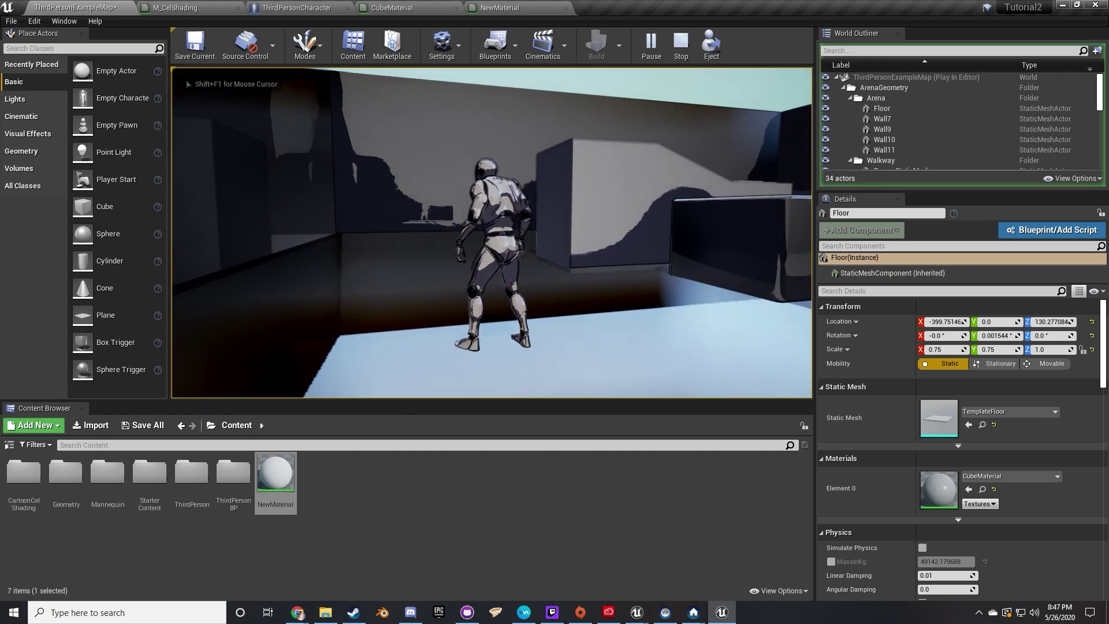
{"action": "key", "text": "Escape"}
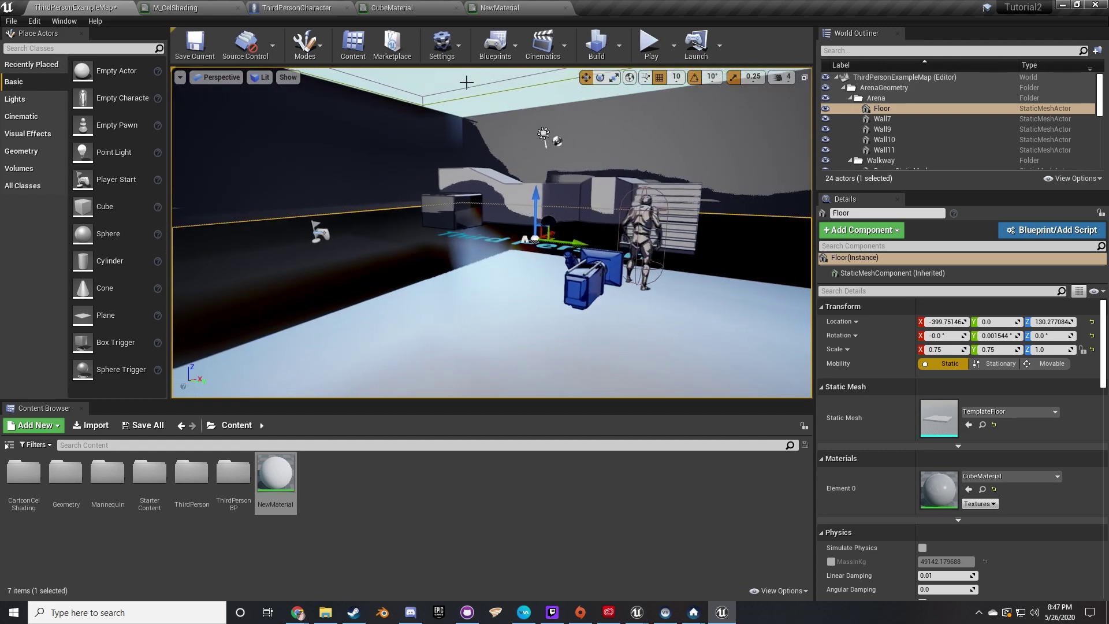
{"action": "left_click", "coordinate": [651, 47]}
{"action": "key", "text": "w"}
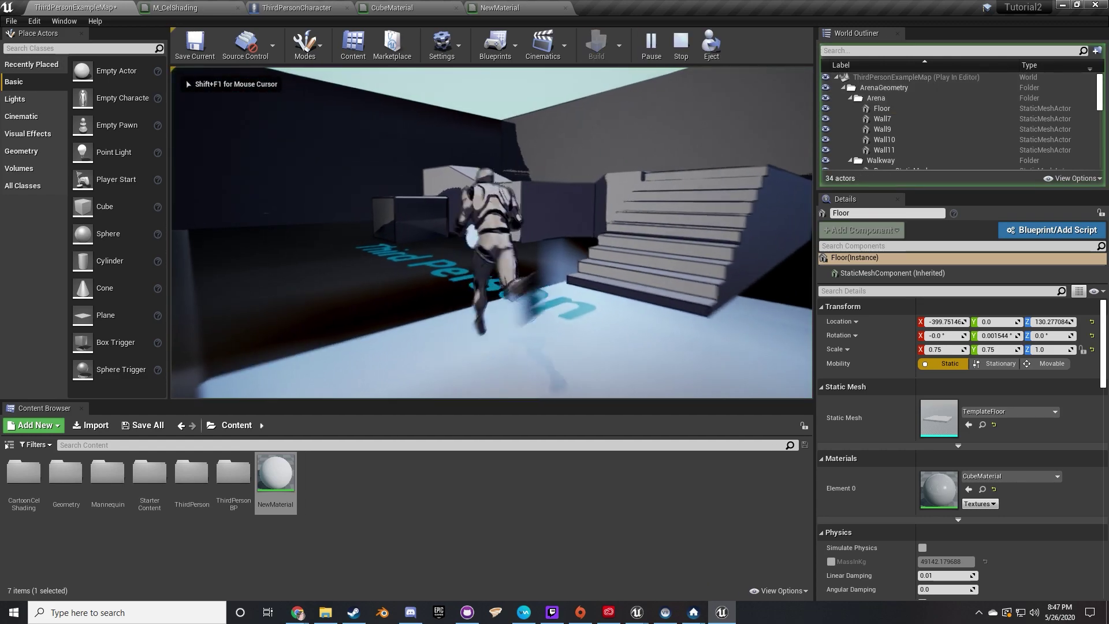
{"action": "key", "text": "a"}
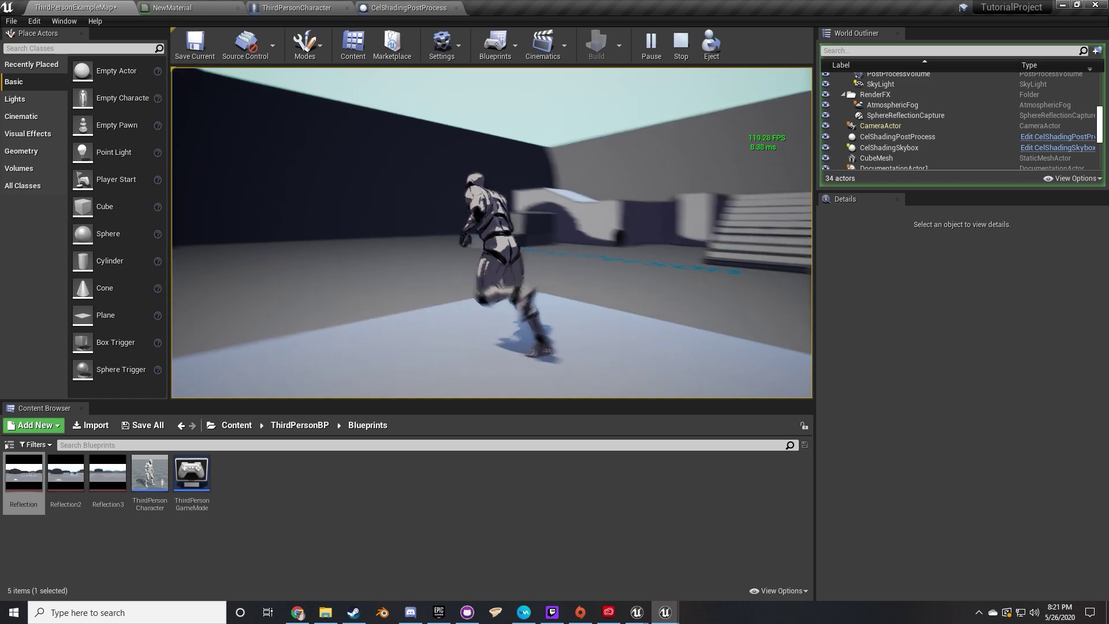
{"action": "key", "text": "Escape"}
{"action": "left_click", "coordinate": [454, 6]}
{"action": "left_click", "coordinate": [296, 8]}
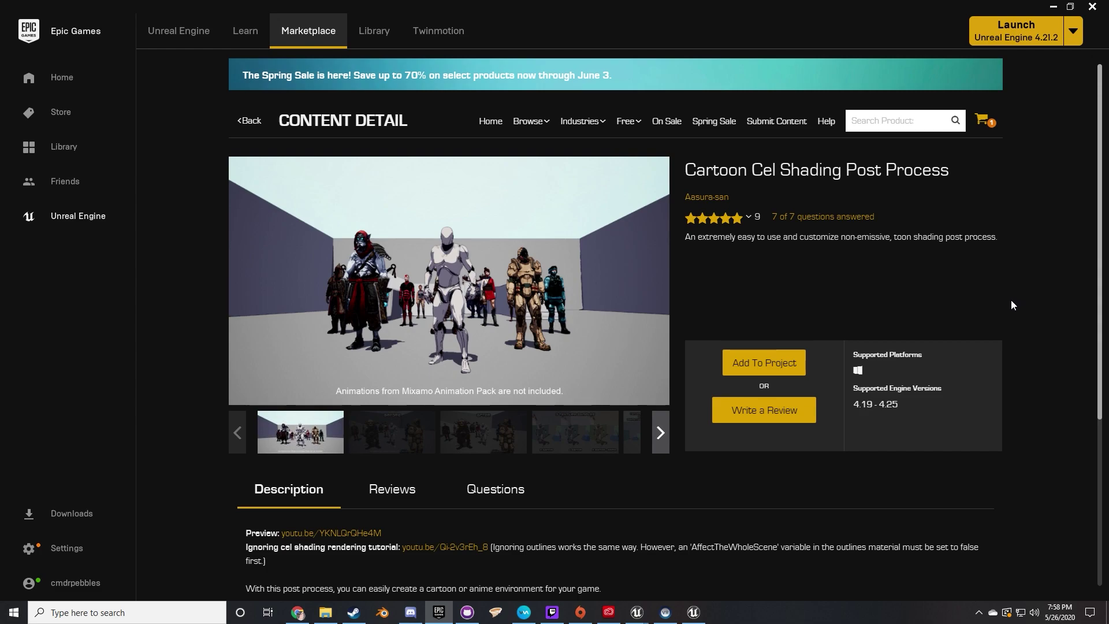
Read through the description and technical details of the Cartoon Cel Shading Post Process Marketplace page
{"action": "scroll", "coordinate": [1007, 303], "scroll_direction": "down", "scroll_amount": 2}
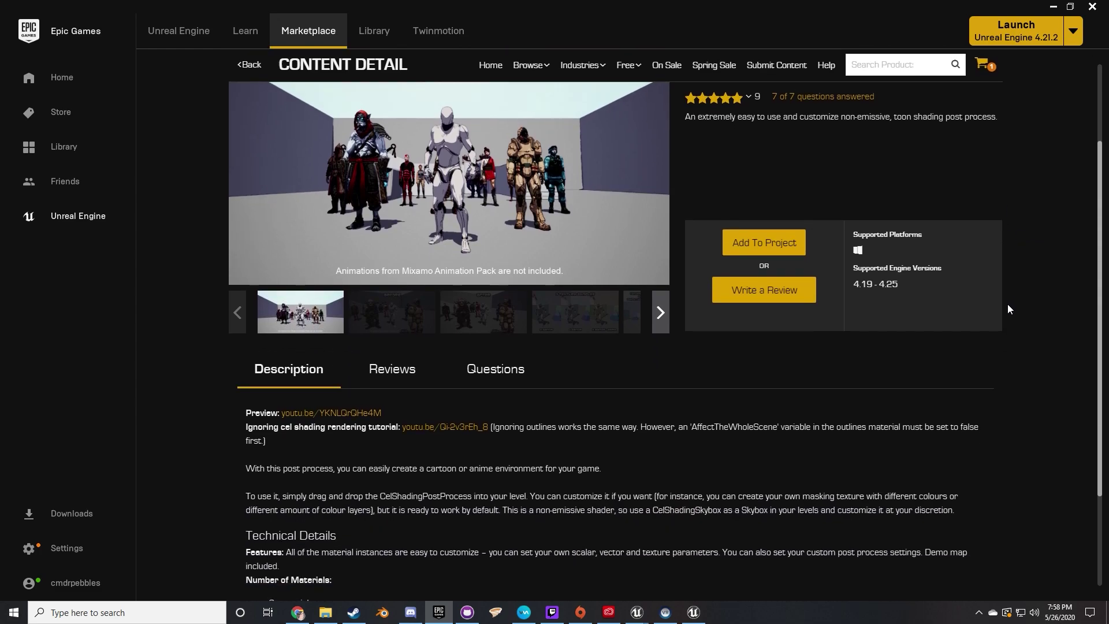
{"action": "scroll", "coordinate": [1007, 305], "scroll_direction": "down", "scroll_amount": 2}
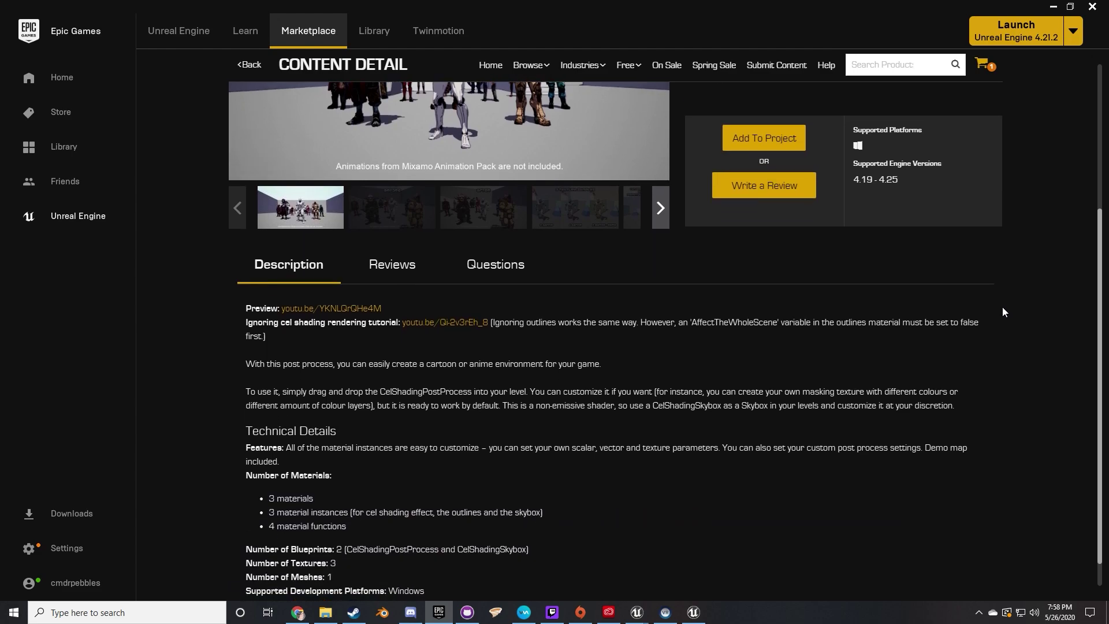
{"action": "scroll", "coordinate": [1003, 312], "scroll_direction": "up", "scroll_amount": 4}
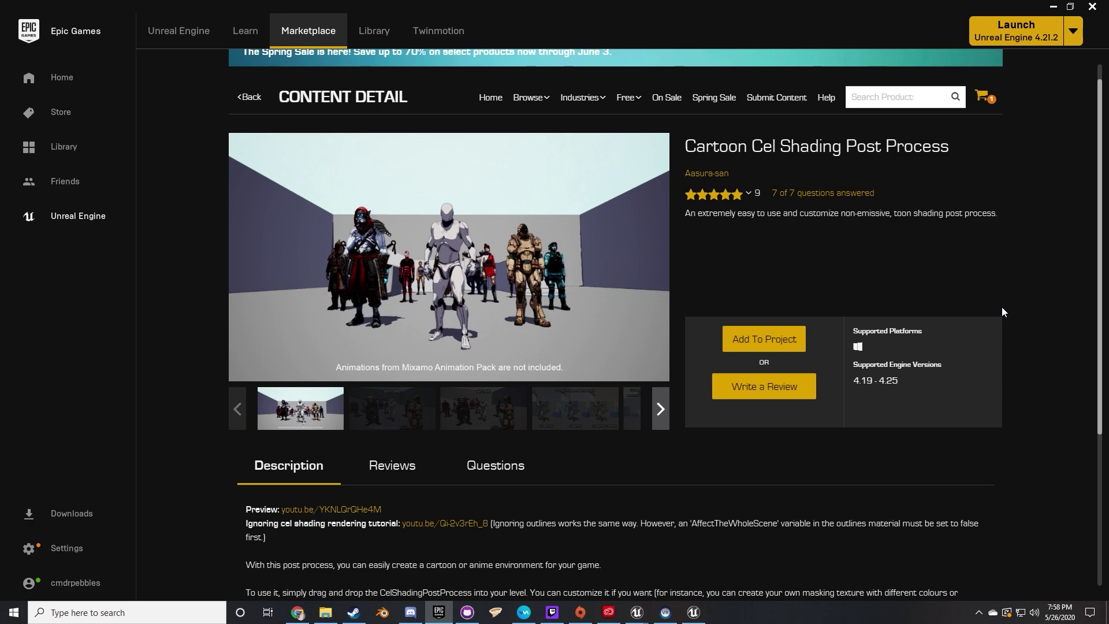
{"action": "scroll", "coordinate": [1001, 306], "scroll_direction": "up", "scroll_amount": 1}
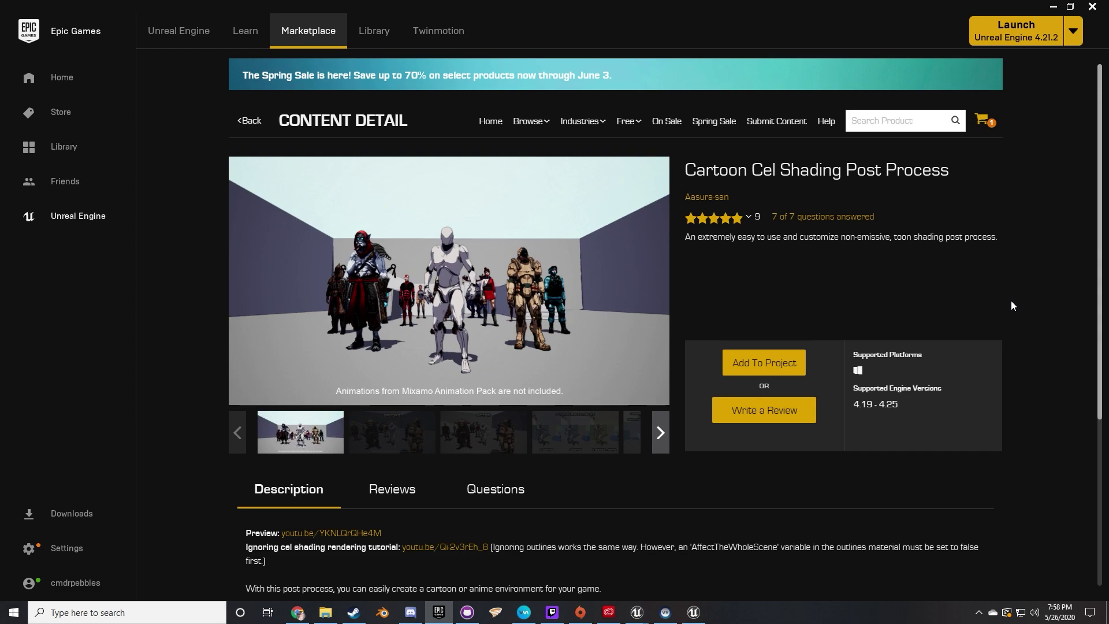
{"action": "scroll", "coordinate": [1008, 304], "scroll_direction": "down", "scroll_amount": 2}
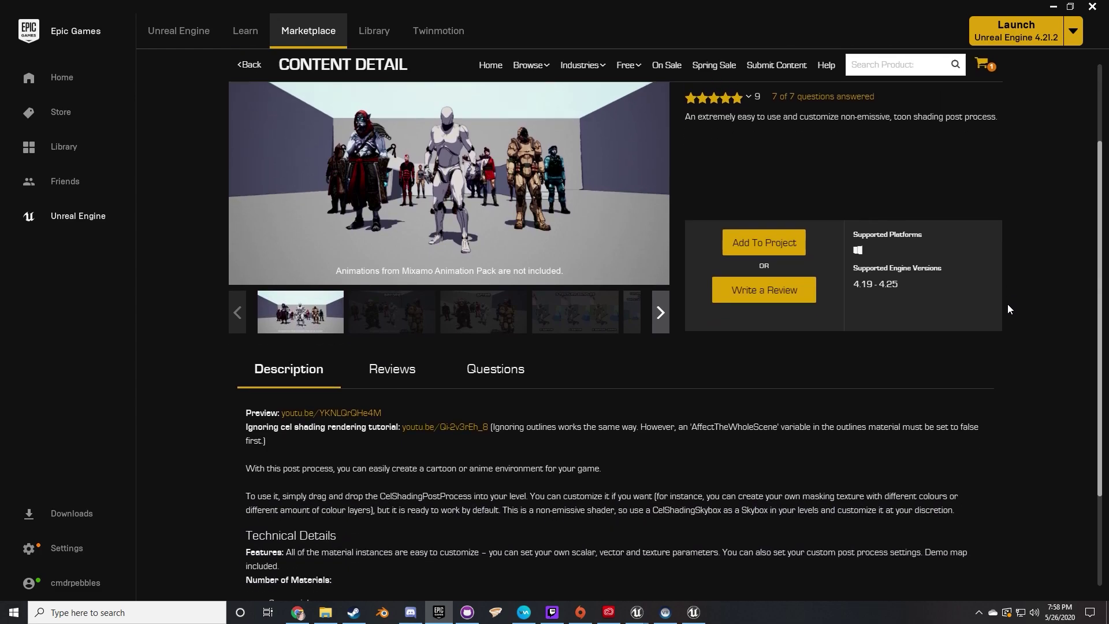
{"action": "scroll", "coordinate": [1006, 309], "scroll_direction": "down", "scroll_amount": 2}
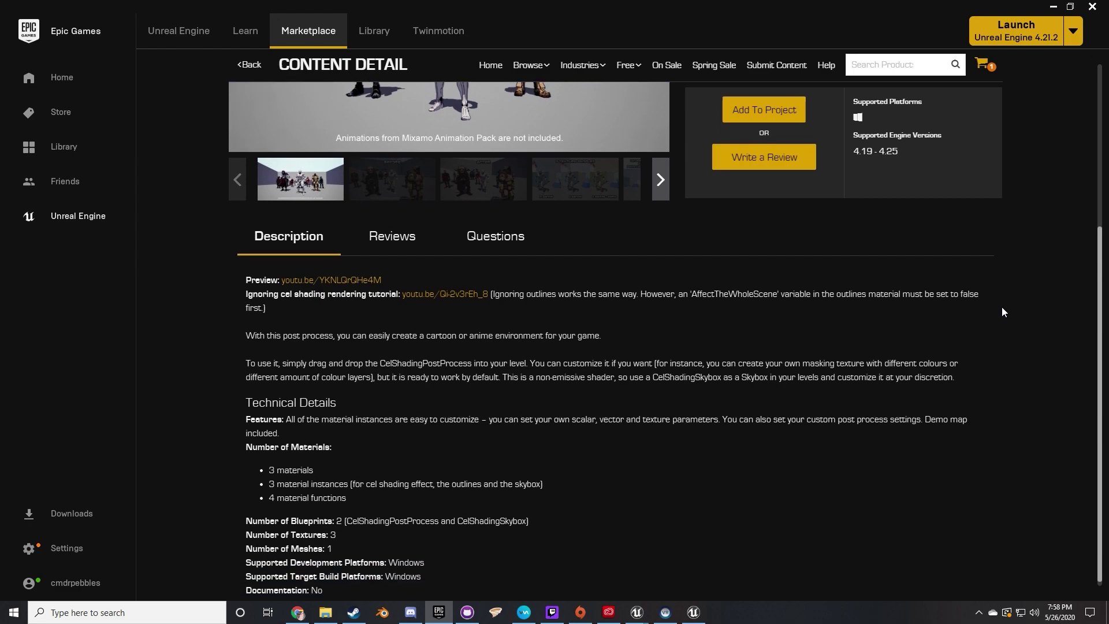
{"action": "scroll", "coordinate": [1002, 309], "scroll_direction": "up", "scroll_amount": 4}
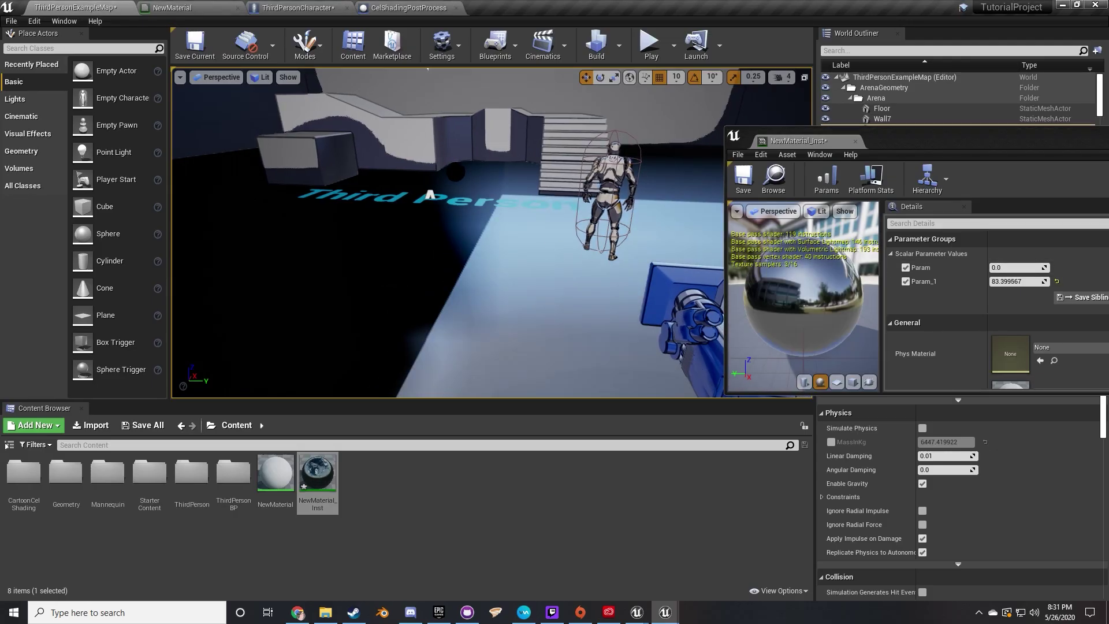
Play the level beside the NewMaterial_Inst editor, run and jump the character around, and release the mouse cursor from the game
{"action": "right_click_drag", "start_coordinate": [491, 231], "coordinate": [453, 235]}
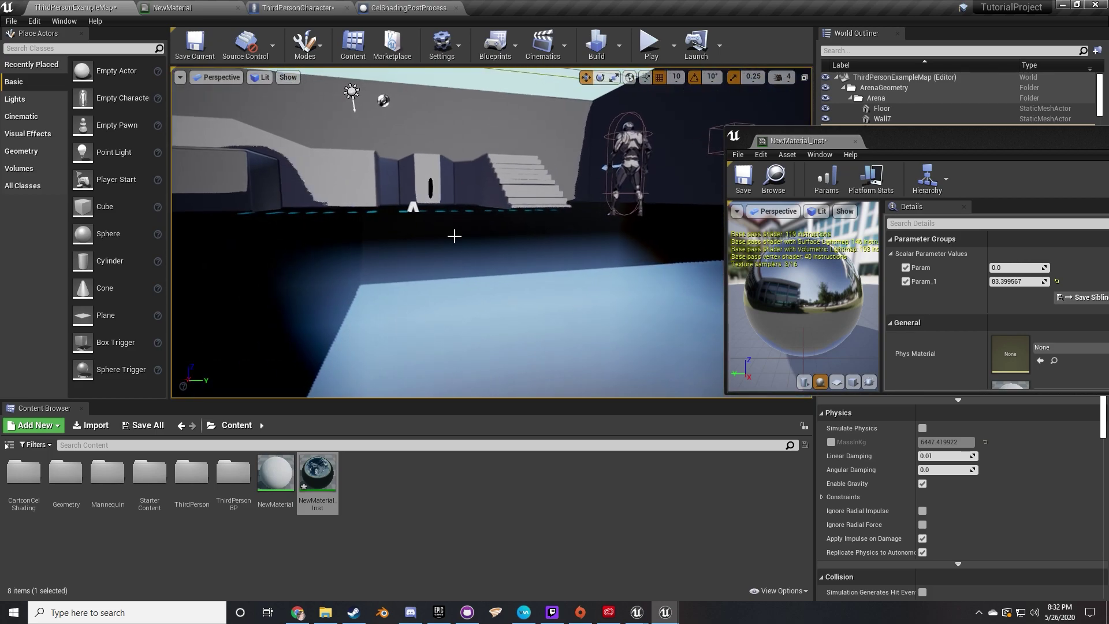
{"action": "left_click", "coordinate": [649, 43]}
{"action": "key", "text": "a"}
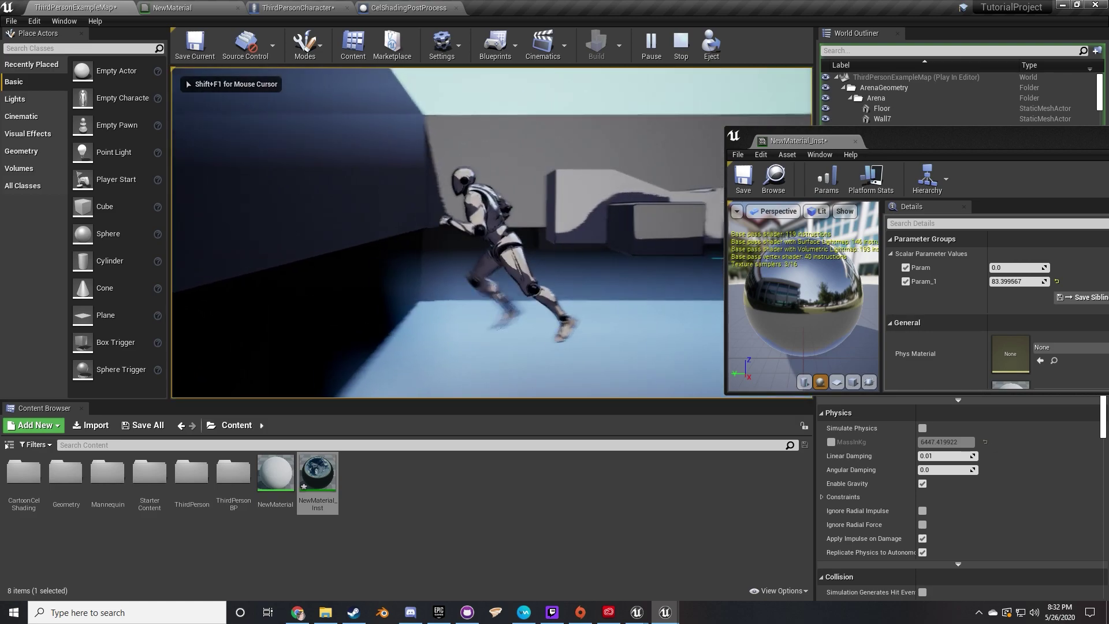
{"action": "key", "text": "w"}
{"action": "key", "text": "d"}
{"action": "key", "text": "w"}
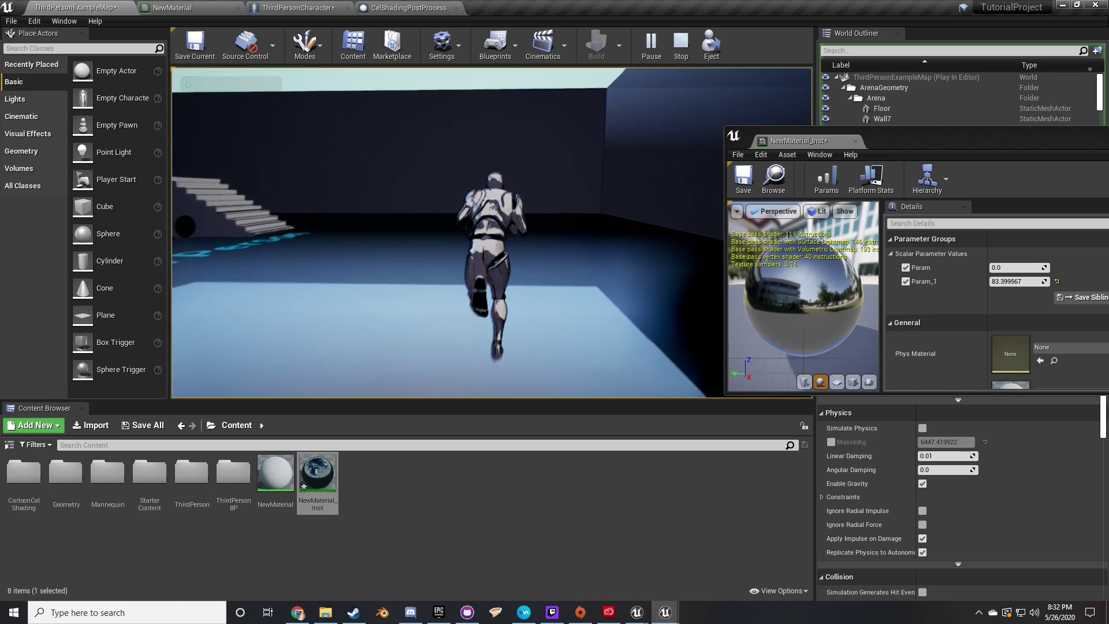
{"action": "key", "text": "space"}
{"action": "key", "text": "shift+F1"}
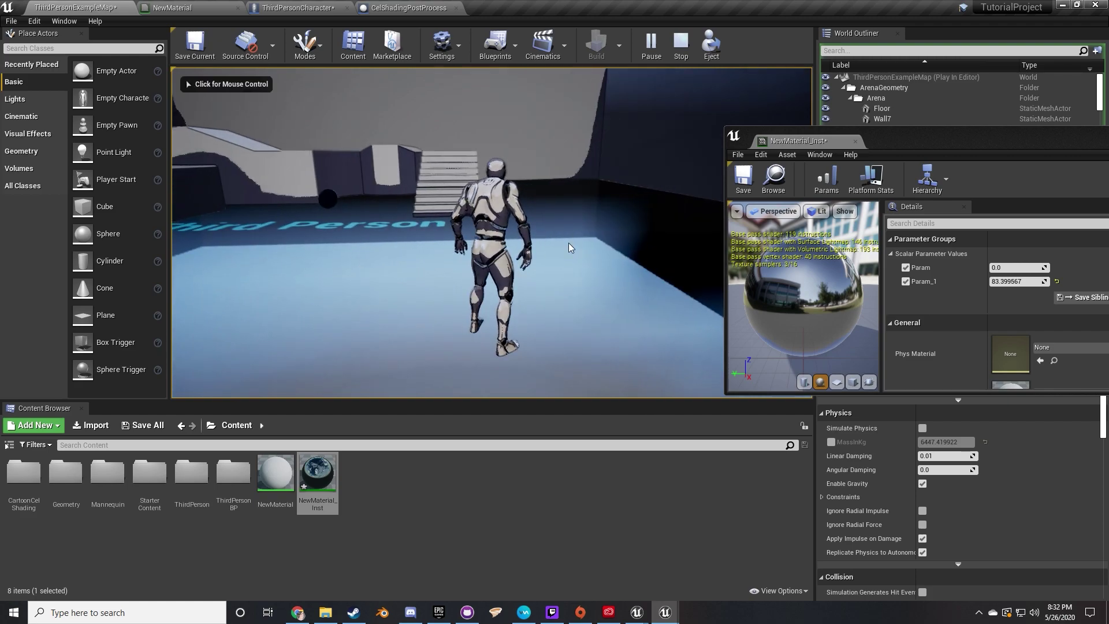
Try lower values for Param_1 of NewMaterial_Inst while the level runs, and set it to 0
{"action": "left_click", "coordinate": [1013, 282]}
{"action": "type", "text": "1"}
{"action": "key", "text": "Return"}
{"action": "left_click_drag", "start_coordinate": [1020, 281], "coordinate": [936, 283]}
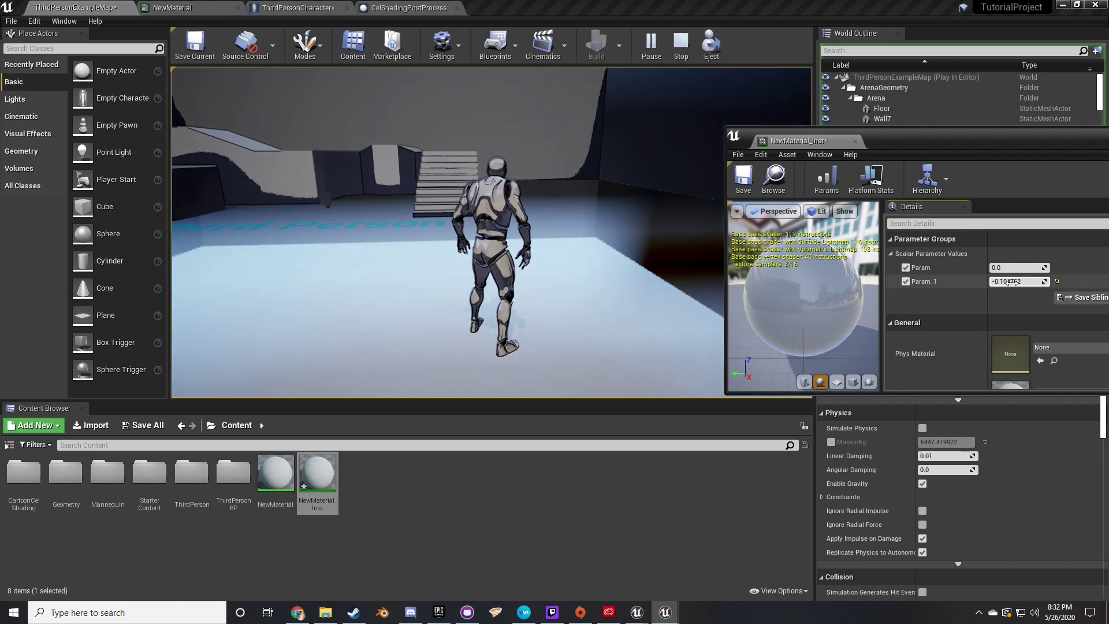
{"action": "type", "text": "0"}
{"action": "key", "text": "Return"}
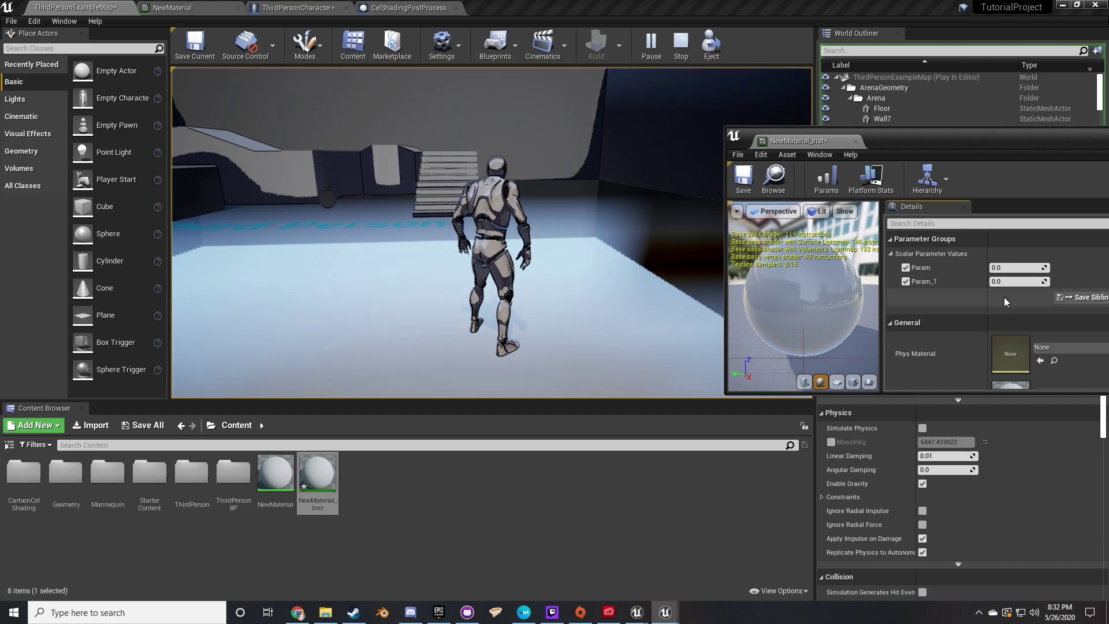
{"action": "mouse_move", "coordinate": [1008, 268]}
{"action": "left_mouse_down"}
{"action": "mouse_move", "coordinate": [1043, 267]}
{"action": "mouse_move", "coordinate": [1002, 266]}
{"action": "left_mouse_up"}
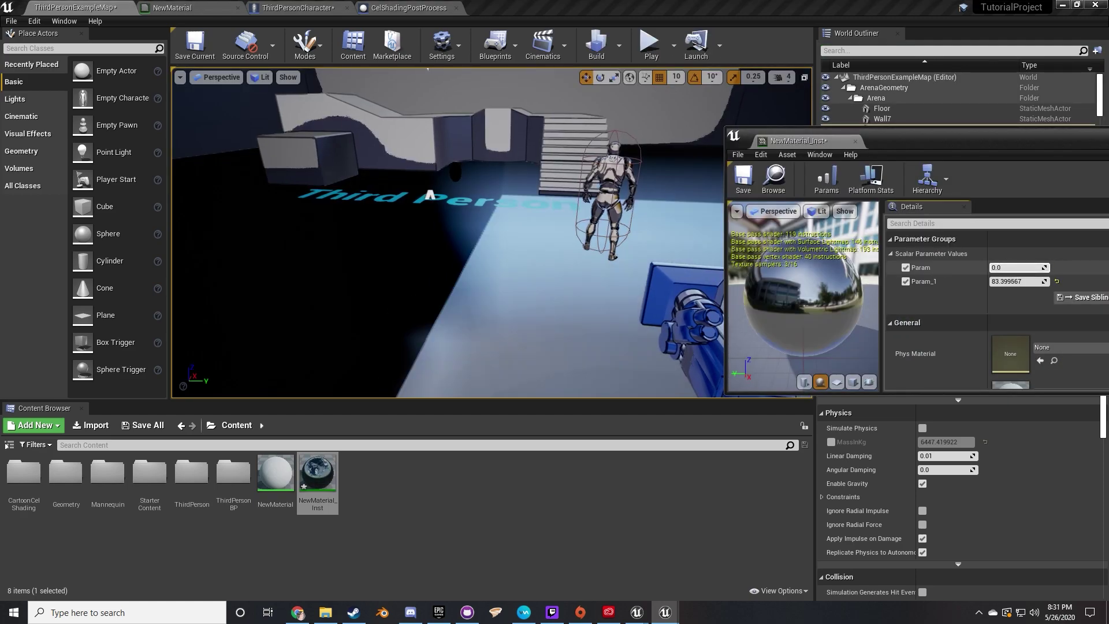
Play the level, run the character along the dark wall and jump on the reflective floor, and release the mouse cursor
{"action": "right_click_drag", "start_coordinate": [454, 237], "coordinate": [509, 231]}
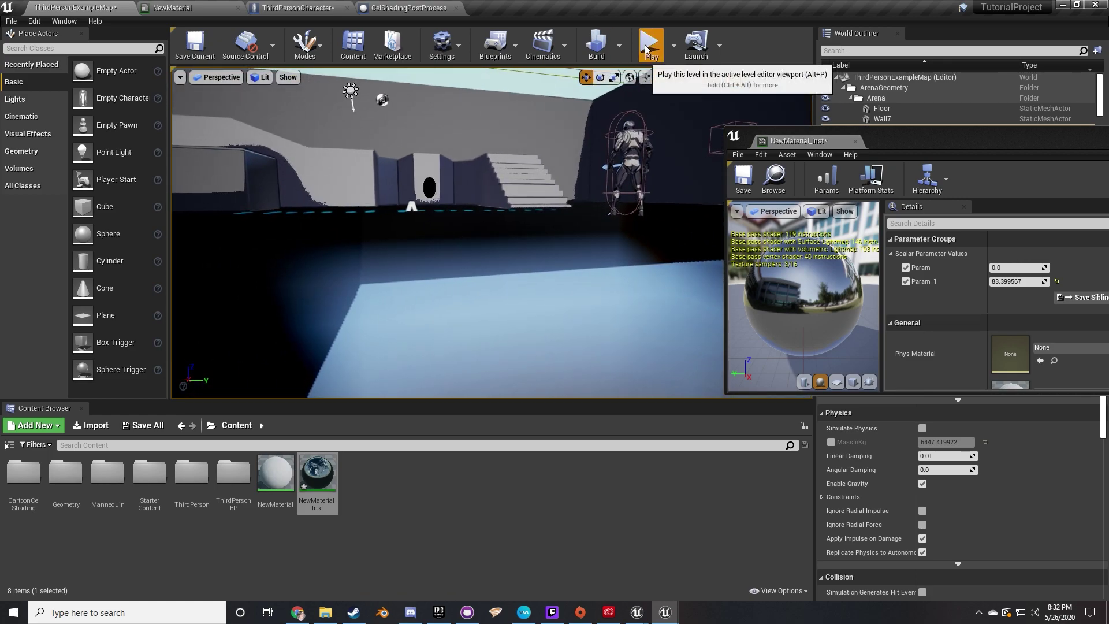
{"action": "left_click", "coordinate": [649, 43]}
{"action": "key", "text": "w"}
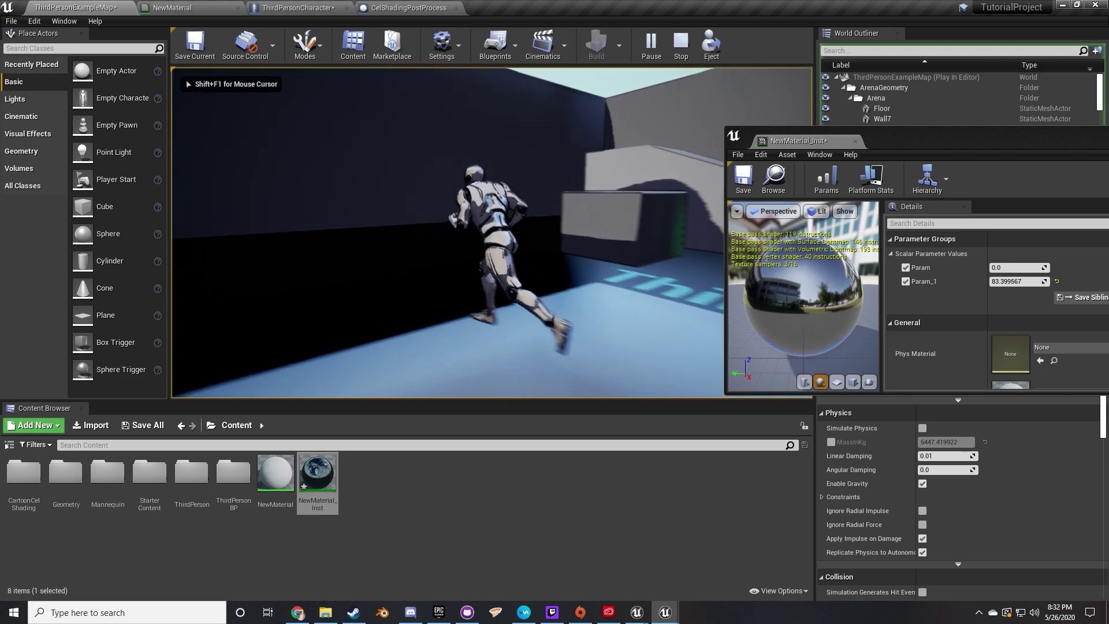
{"action": "key", "text": "d"}
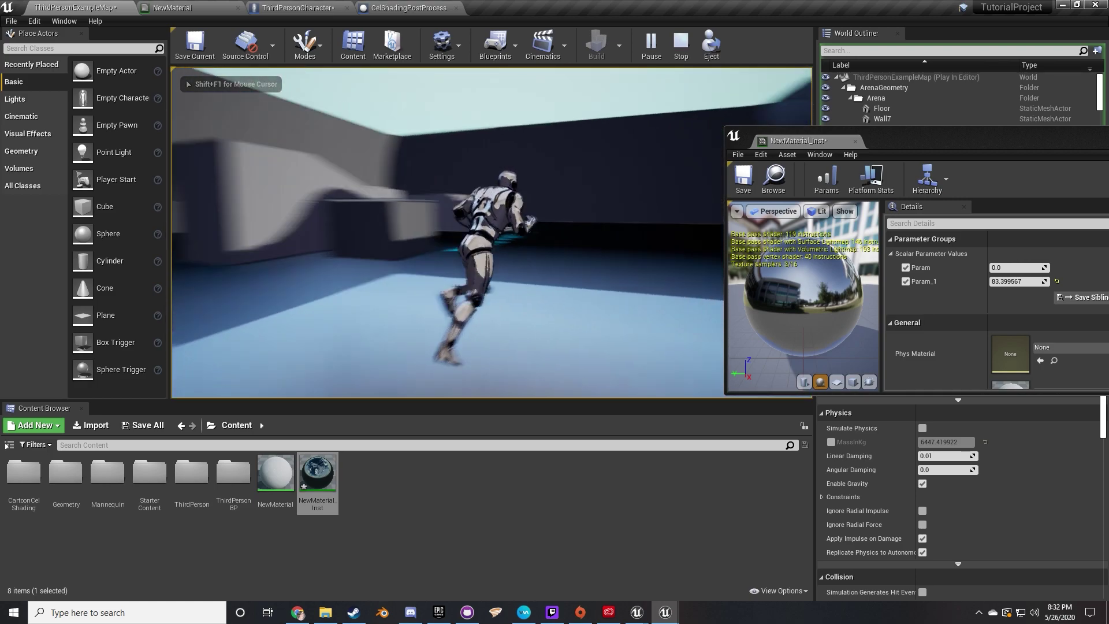
{"action": "key", "text": "w"}
{"action": "key", "text": "space"}
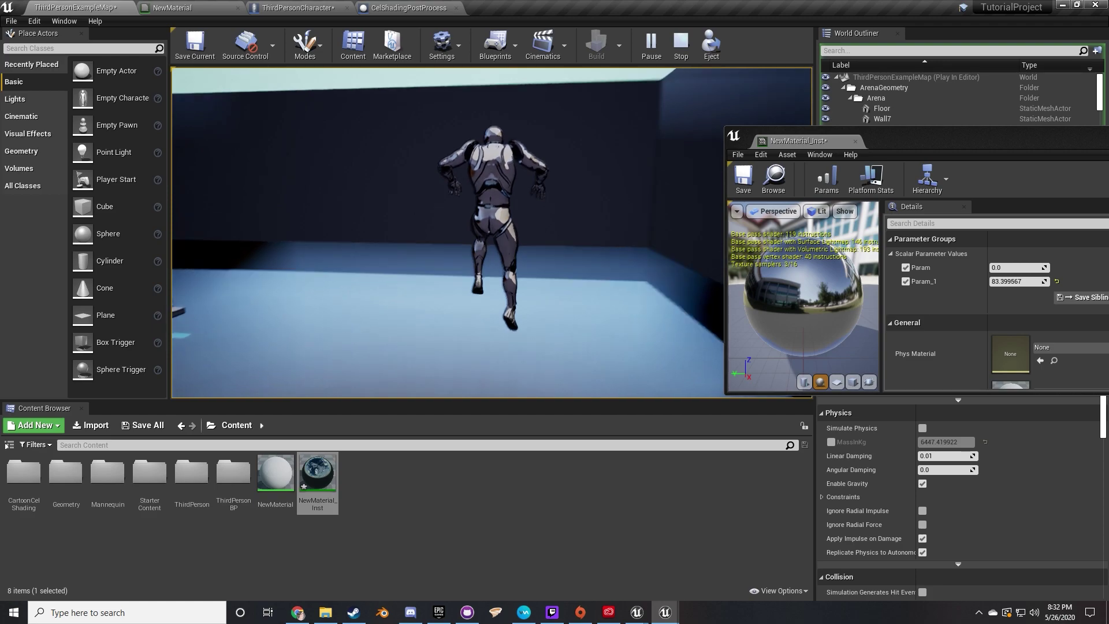
{"action": "key", "text": "shift+F1"}
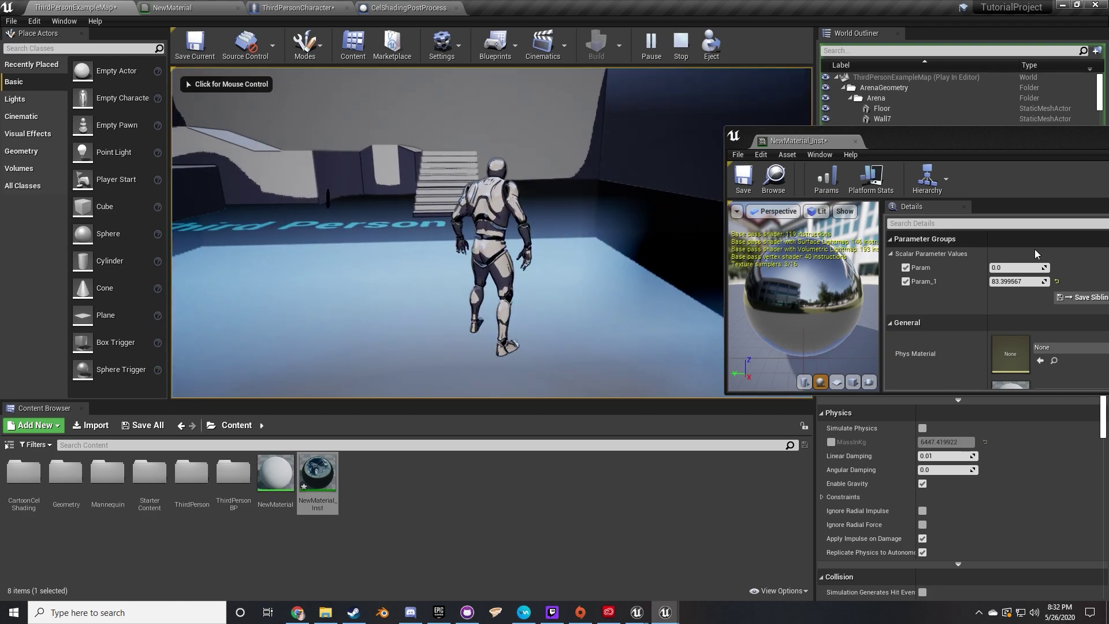
Set Param_1 of NewMaterial_Inst to 0 while the level runs, and try adjusting Param
{"action": "left_click", "coordinate": [1011, 282]}
{"action": "type", "text": "0"}
{"action": "key", "text": "Return"}
{"action": "left_click_drag", "start_coordinate": [1020, 282], "coordinate": [968, 284]}
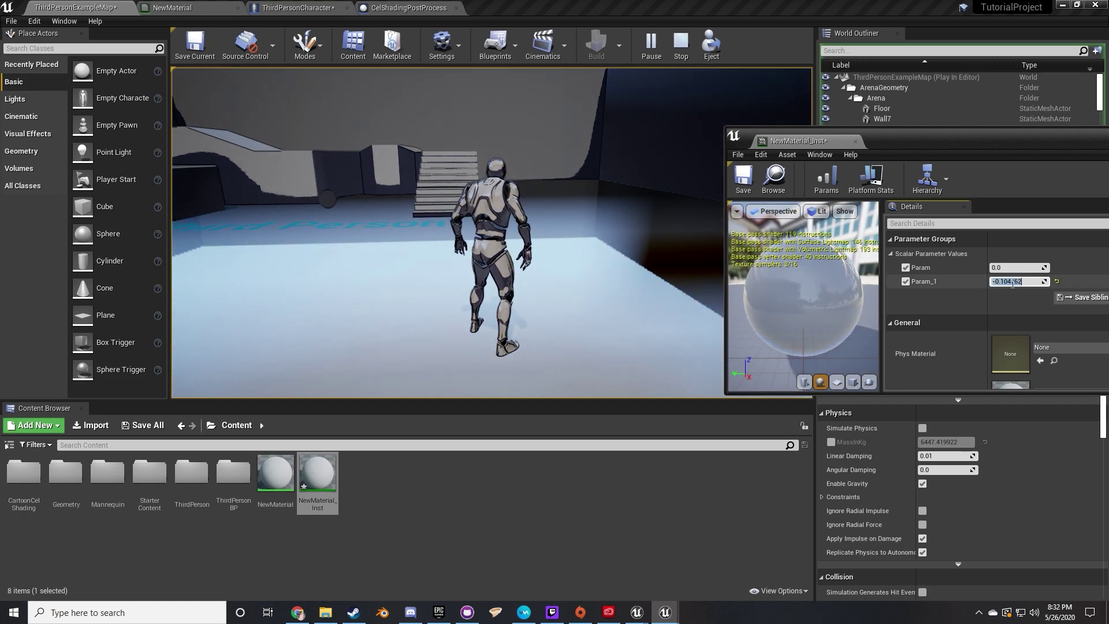
{"action": "type", "text": "0"}
{"action": "key", "text": "Return"}
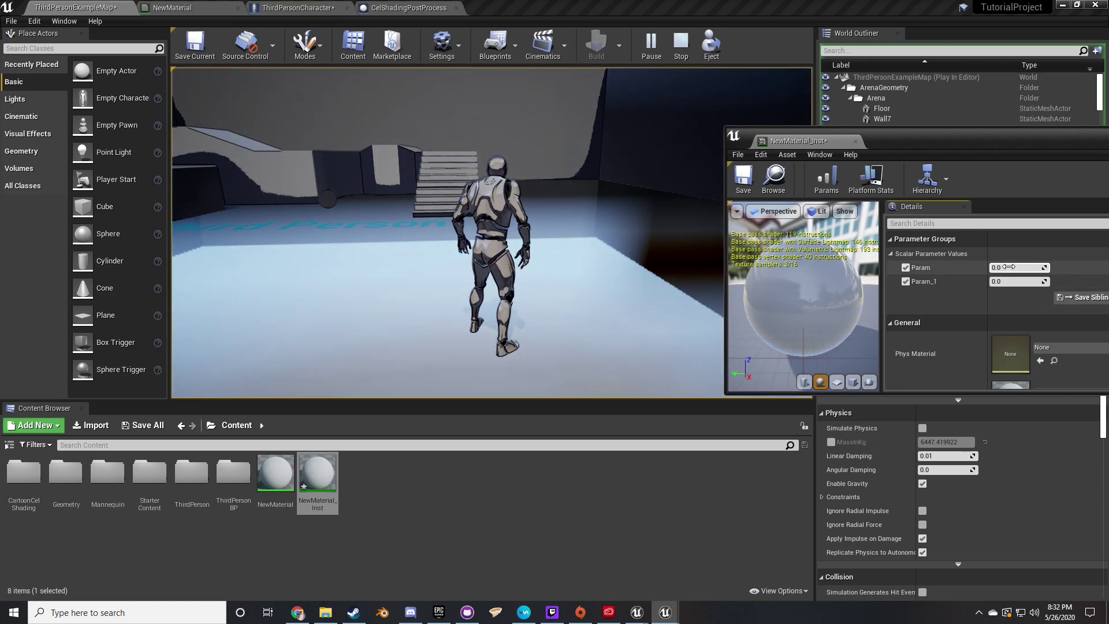
{"action": "mouse_move", "coordinate": [1013, 267]}
{"action": "left_mouse_down"}
{"action": "mouse_move", "coordinate": [1031, 267]}
{"action": "mouse_move", "coordinate": [1001, 266]}
{"action": "left_mouse_up"}
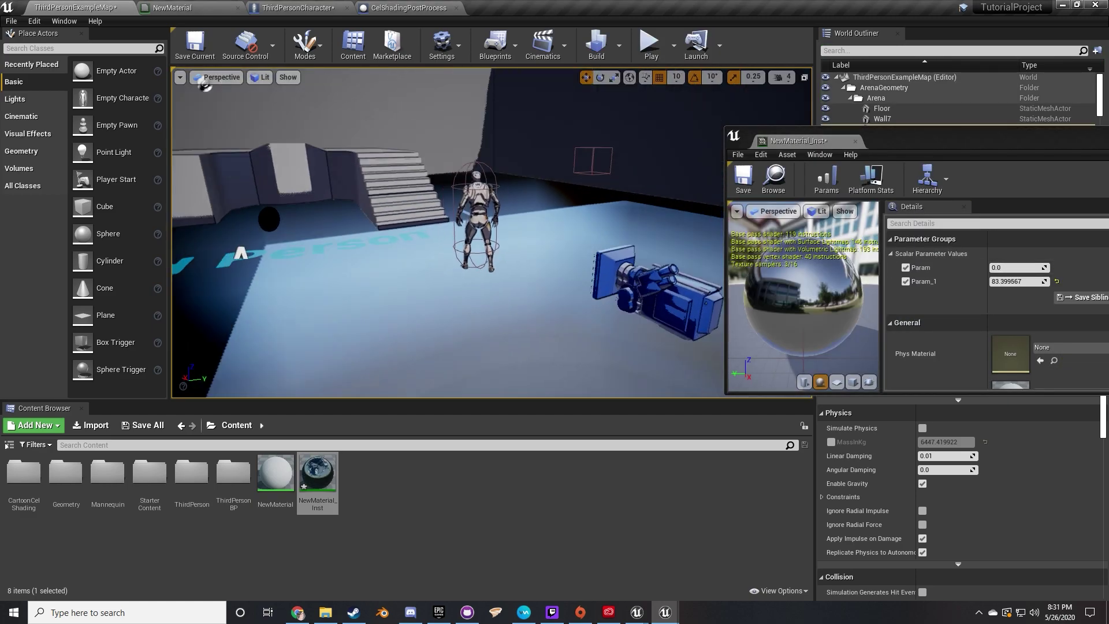
Move through the level for a different view of the floor, replay it, and run and jump the character past the stairs
{"action": "key", "text": "s"}
{"action": "key", "text": "a"}
{"action": "right_click_drag", "start_coordinate": [491, 231], "coordinate": [459, 231]}
{"action": "key", "text": "w"}
{"action": "left_click", "coordinate": [650, 46]}
{"action": "key", "text": "w"}
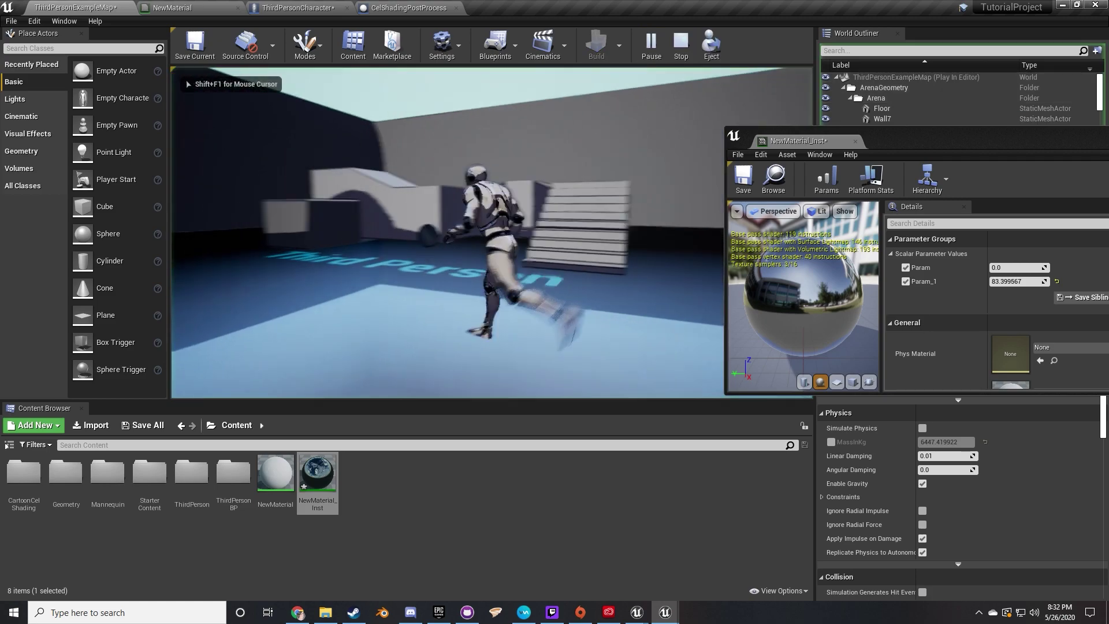
{"action": "key", "text": "w"}
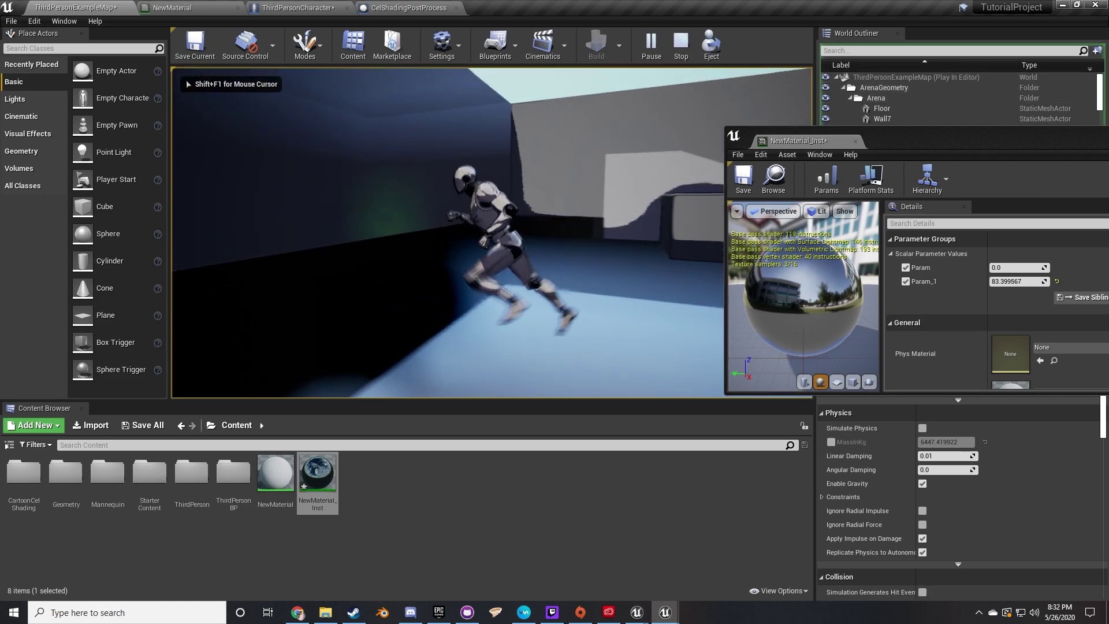
{"action": "key", "text": "w"}
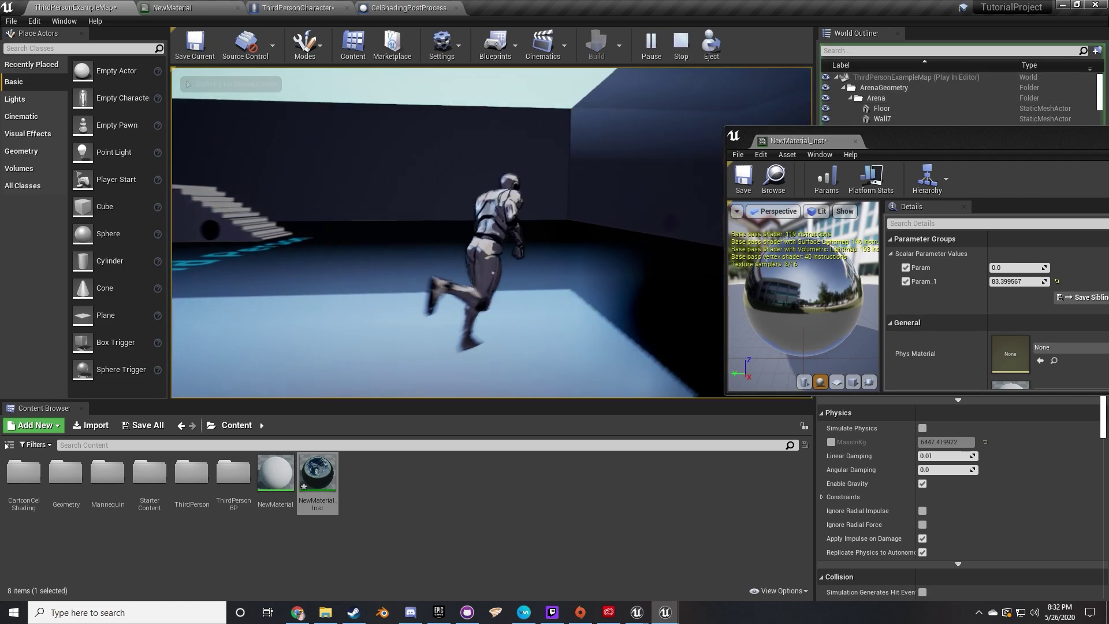
{"action": "key", "text": "space"}
{"action": "key", "text": "w"}
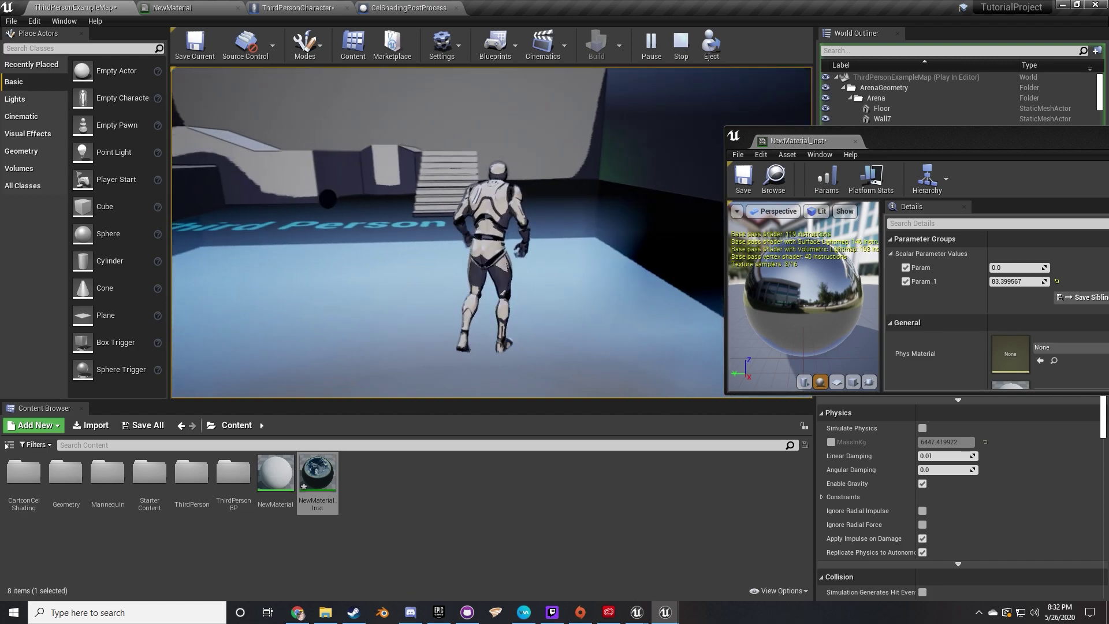
Enter 1 for Param_1, lower it to 0, and try raising Param to about 0.3 on the running level's floor
{"action": "left_click", "coordinate": [1009, 282]}
{"action": "left_click", "coordinate": [1009, 281]}
{"action": "type", "text": "1"}
{"action": "key", "text": "Return"}
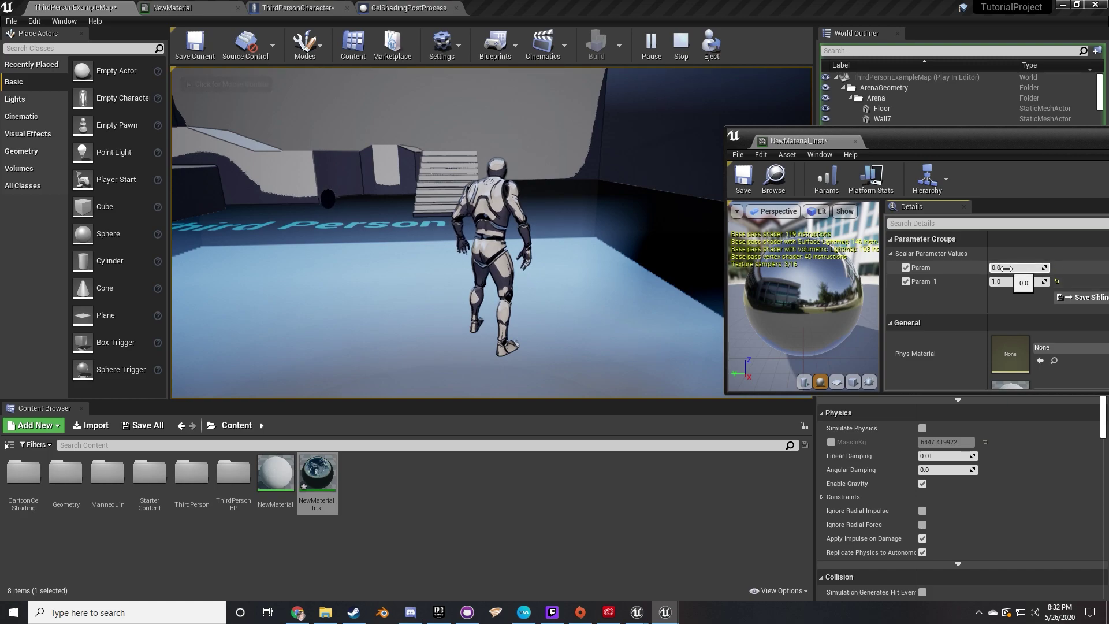
{"action": "left_click_drag", "start_coordinate": [1005, 281], "coordinate": [796, 280]}
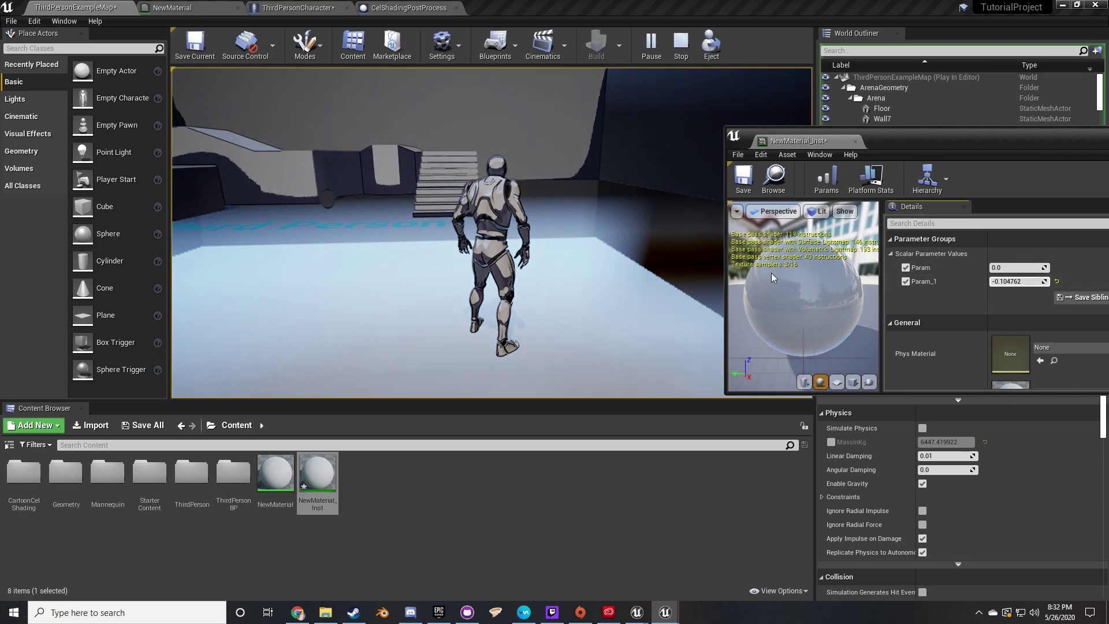
{"action": "type", "text": "0"}
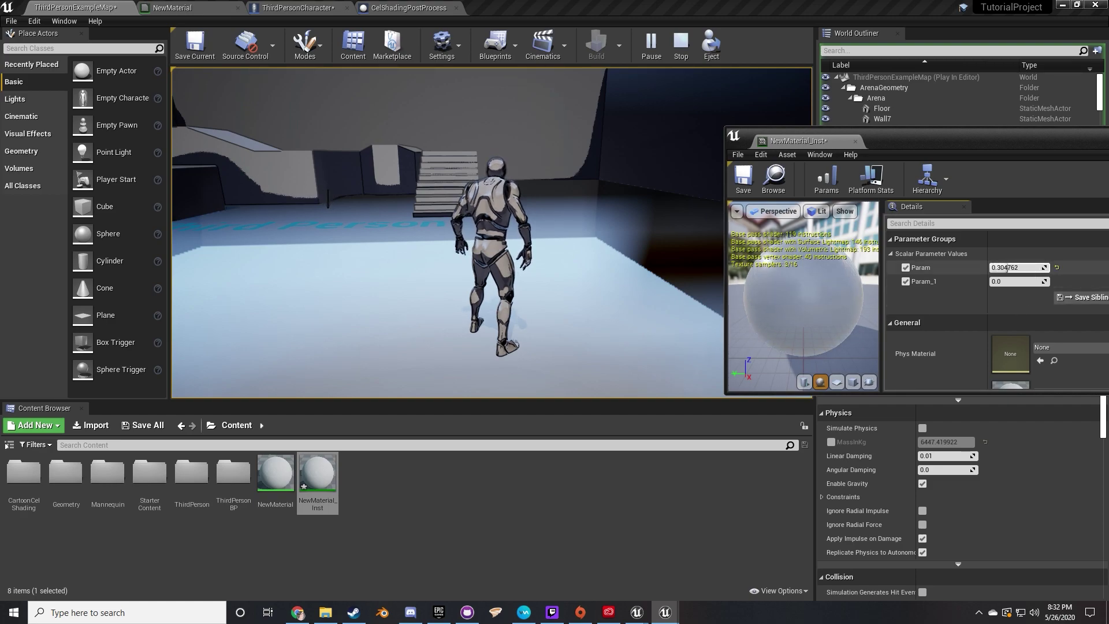
{"action": "mouse_move", "coordinate": [1012, 267]}
{"action": "left_mouse_down"}
{"action": "mouse_move", "coordinate": [1040, 267]}
{"action": "mouse_move", "coordinate": [1002, 266]}
{"action": "left_mouse_up"}
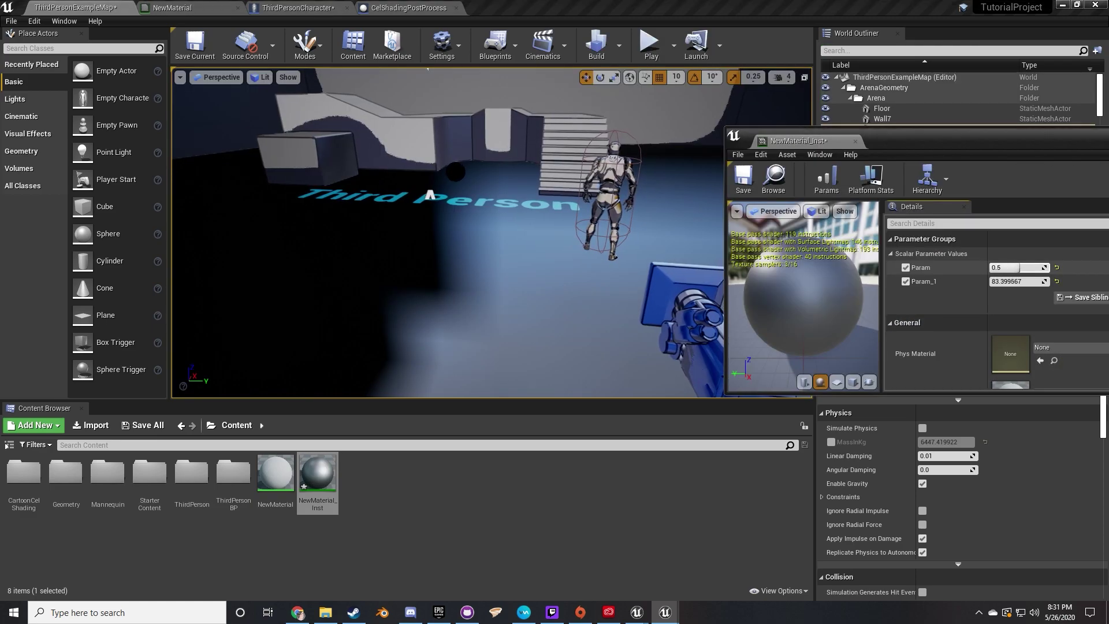
Restart play, run the character around the floor in front of the cube, jump, and free the cursor from the game
{"action": "right_click_drag", "start_coordinate": [491, 231], "coordinate": [453, 235]}
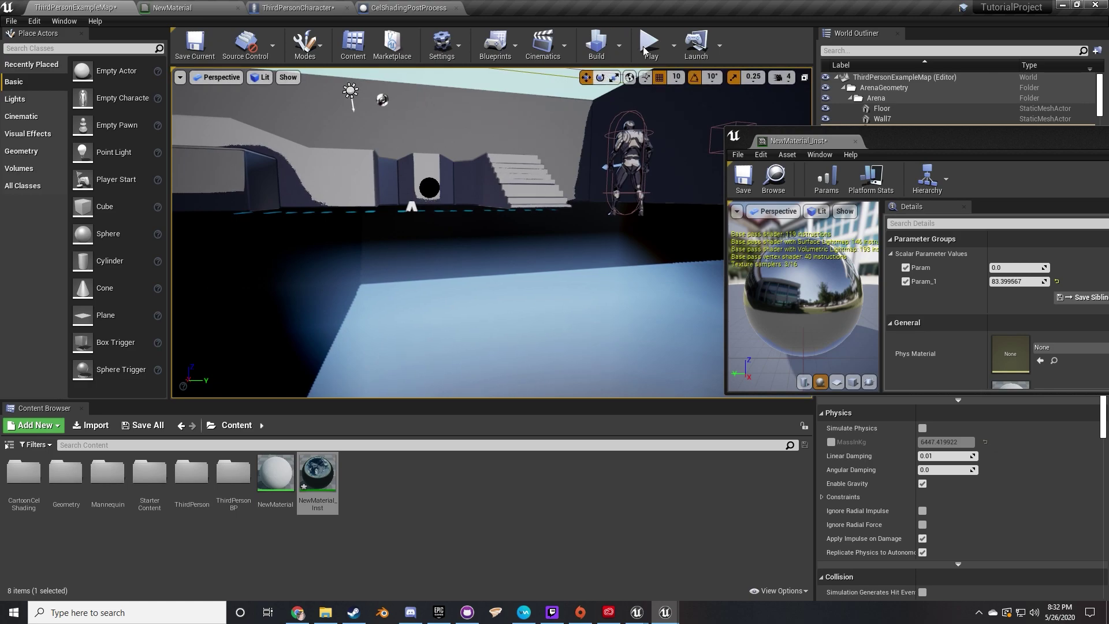
{"action": "left_click", "coordinate": [648, 43]}
{"action": "key", "text": "a"}
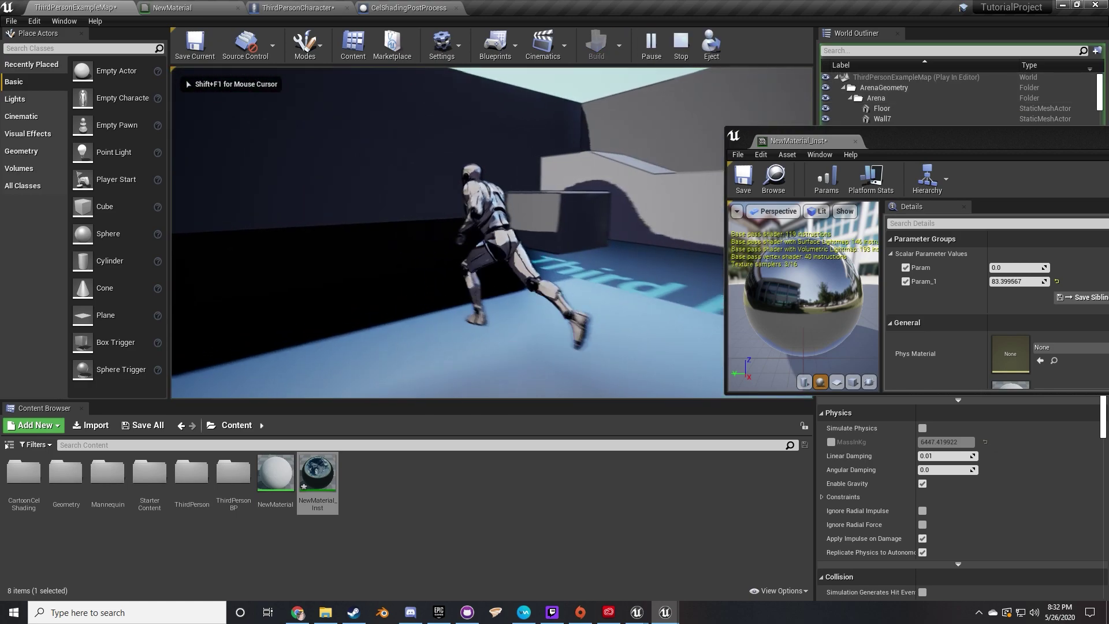
{"action": "key", "text": "w"}
{"action": "key", "text": "d"}
{"action": "key", "text": "w"}
{"action": "key", "text": "space"}
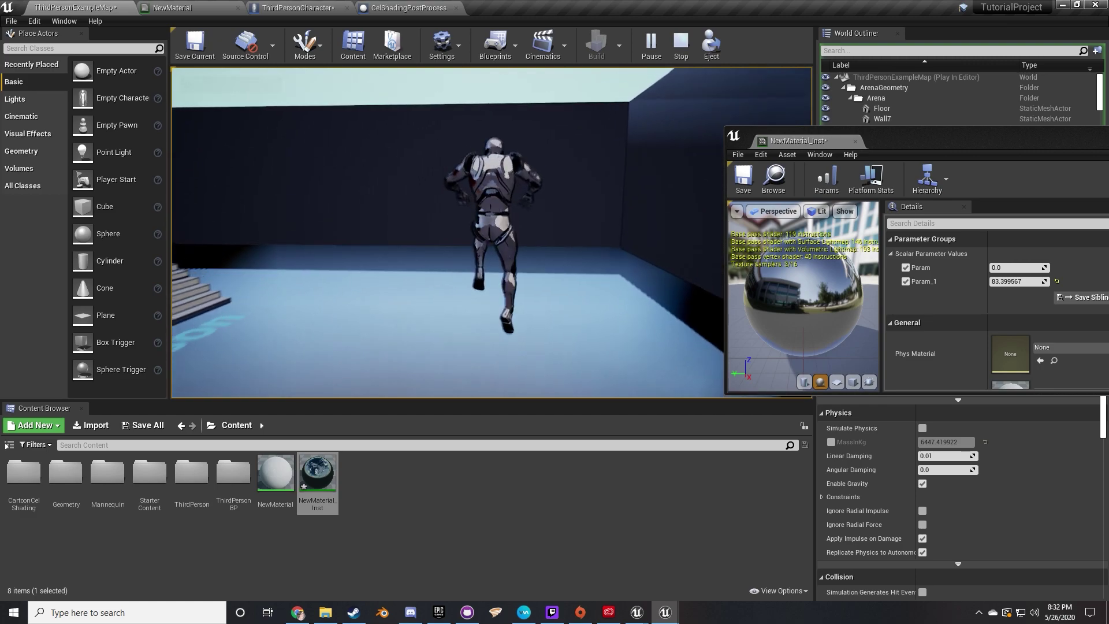
{"action": "key", "text": "shift+F1"}
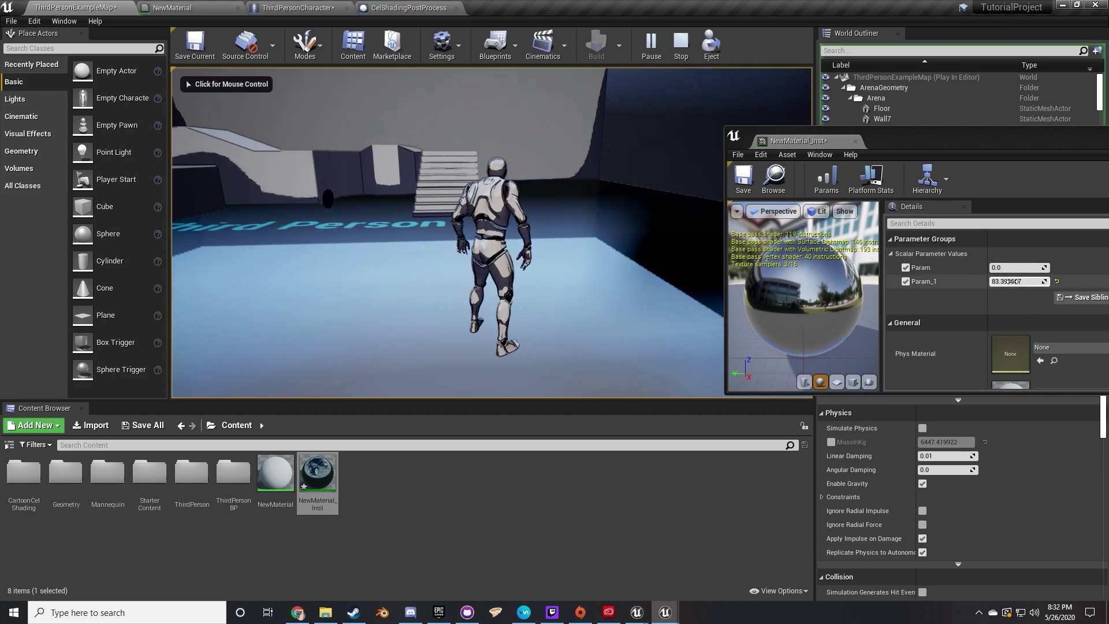
Set Param_1 to 0, try 1 for Param before setting it to 0, and close the NewMaterial_Inst editor
{"action": "left_click", "coordinate": [1013, 282]}
{"action": "type", "text": "1"}
{"action": "key", "text": "Return"}
{"action": "mouse_move", "coordinate": [1005, 281]}
{"action": "left_mouse_down"}
{"action": "mouse_move", "coordinate": [995, 281]}
{"action": "mouse_move", "coordinate": [1014, 281]}
{"action": "left_mouse_up"}
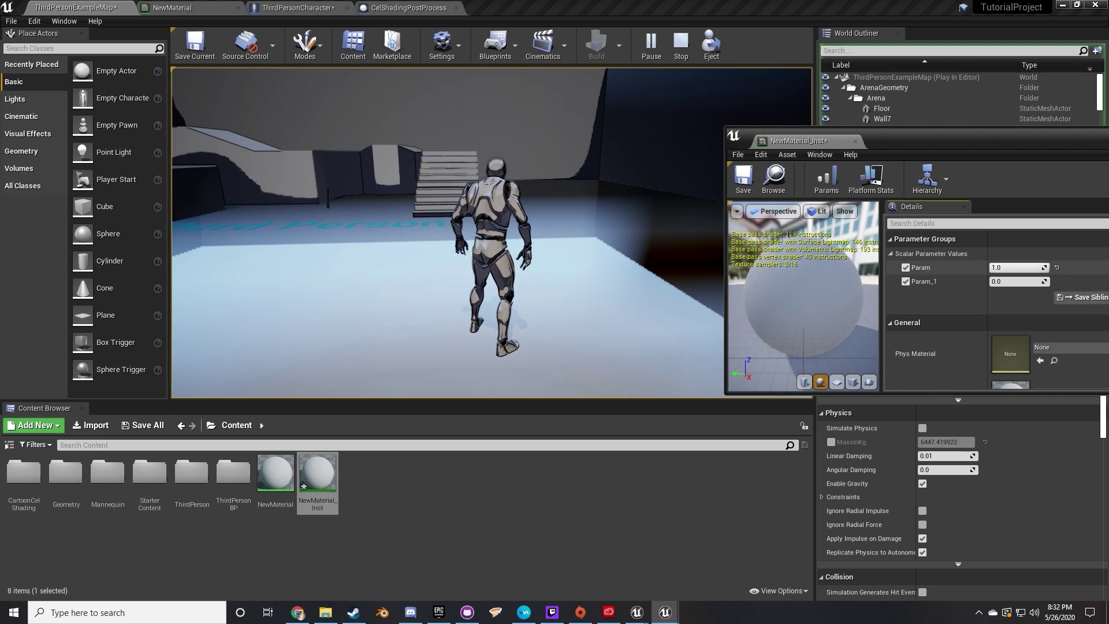
{"action": "left_click_drag", "start_coordinate": [1017, 267], "coordinate": [1001, 265]}
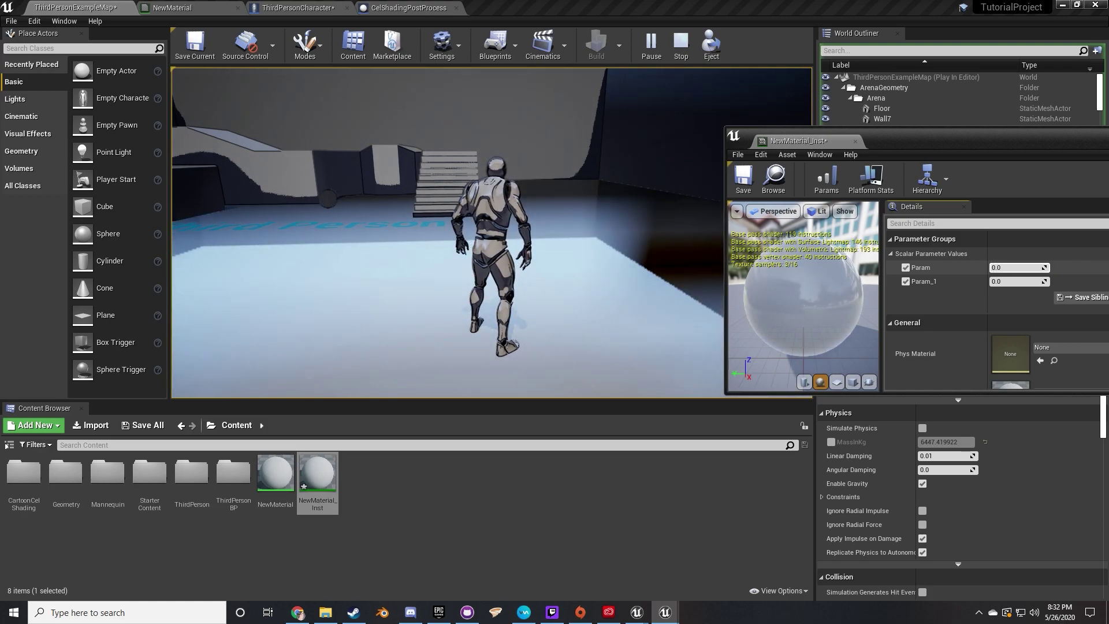
{"action": "left_click", "coordinate": [856, 142]}
Run and jump the character over the ramps and floor to inspect the adjusted floor material, and stop playing
{"action": "key", "text": "w"}
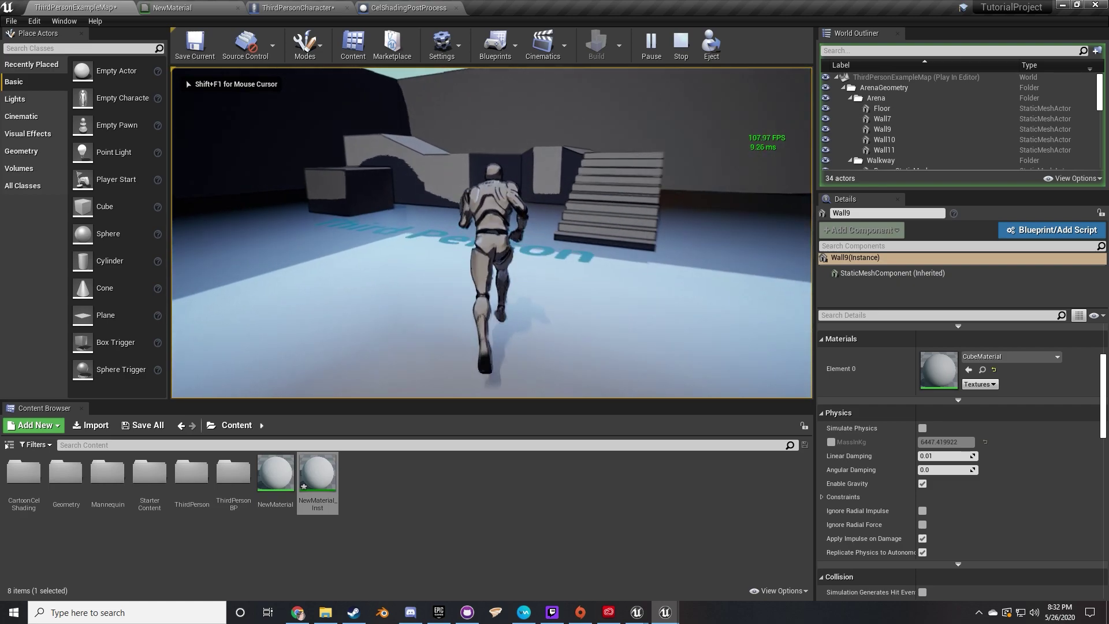
{"action": "key", "text": "w"}
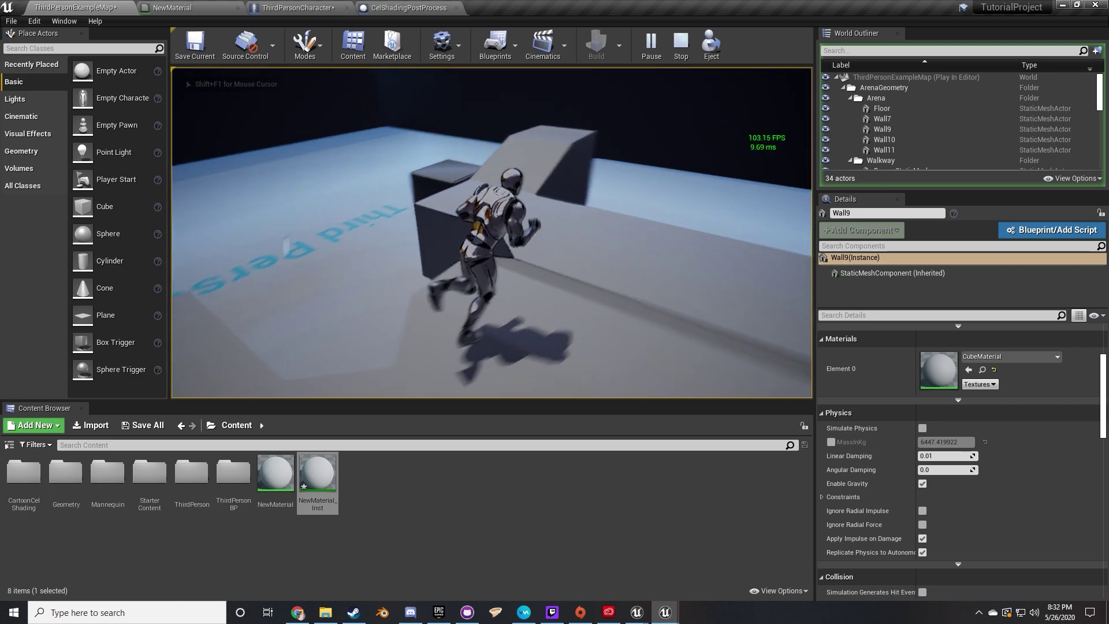
{"action": "key", "text": "w"}
{"action": "key", "text": "space"}
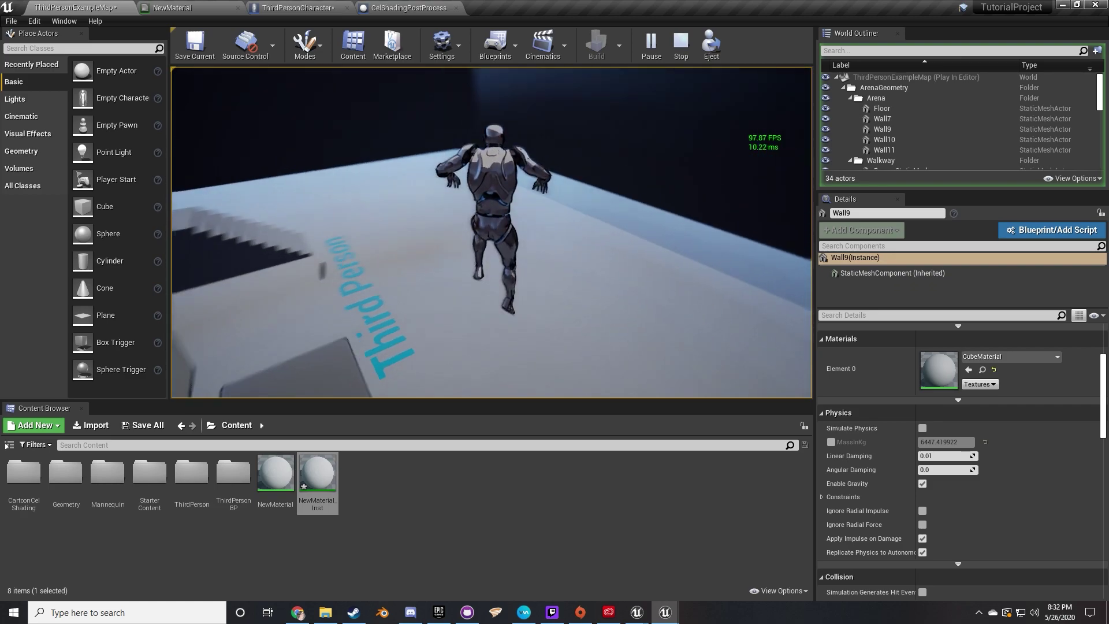
{"action": "key", "text": "w"}
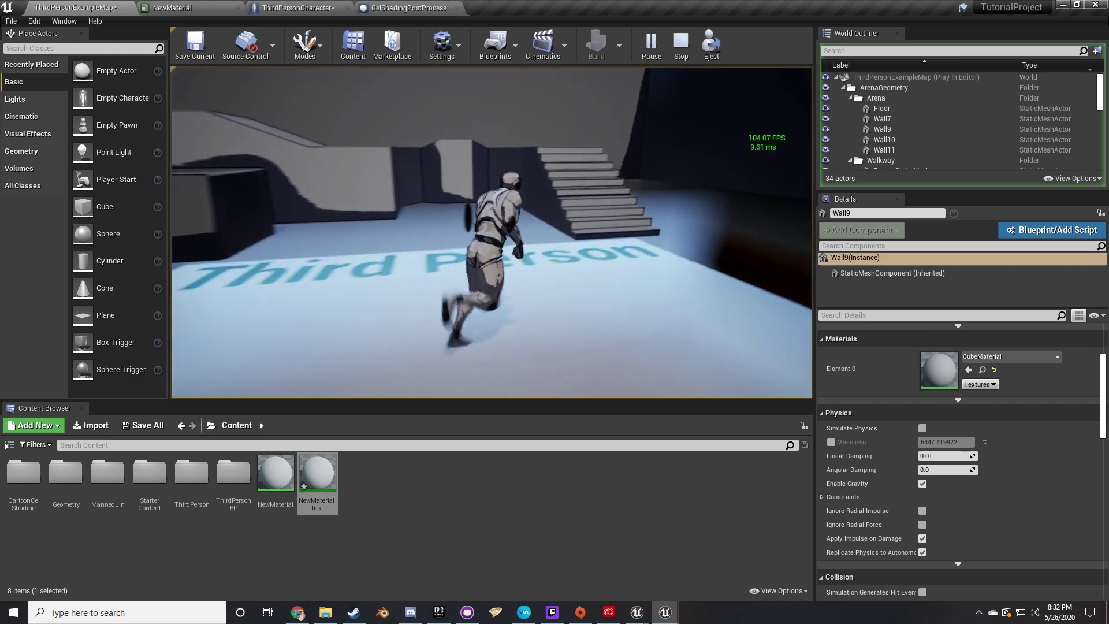
{"action": "key", "text": "d"}
{"action": "key", "text": "a"}
{"action": "key", "text": "d"}
{"action": "key", "text": "a"}
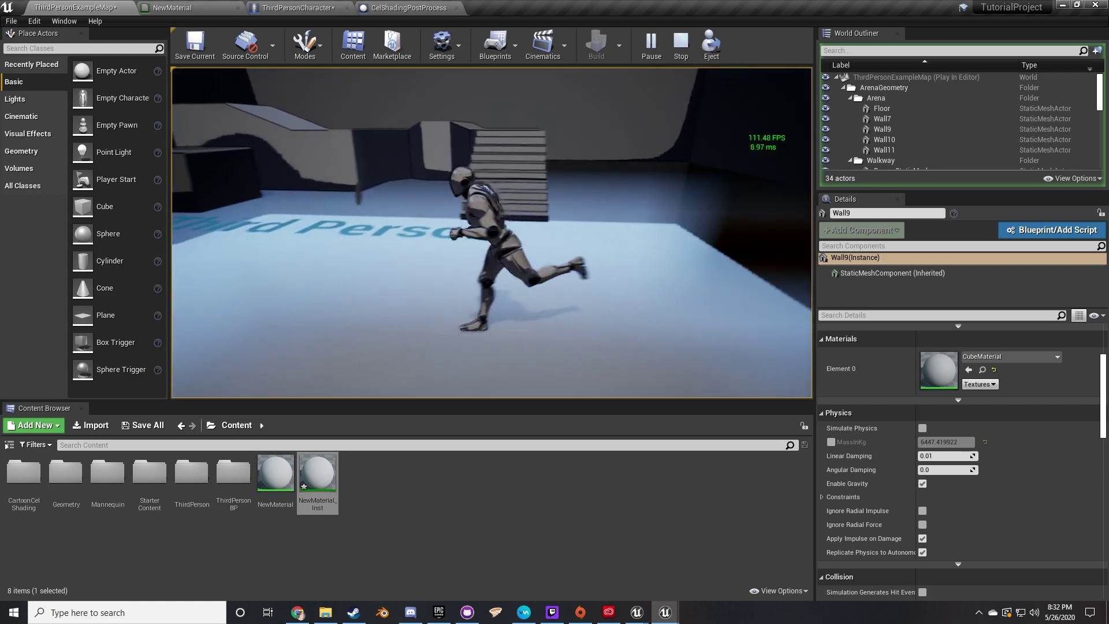
{"action": "key", "text": "a"}
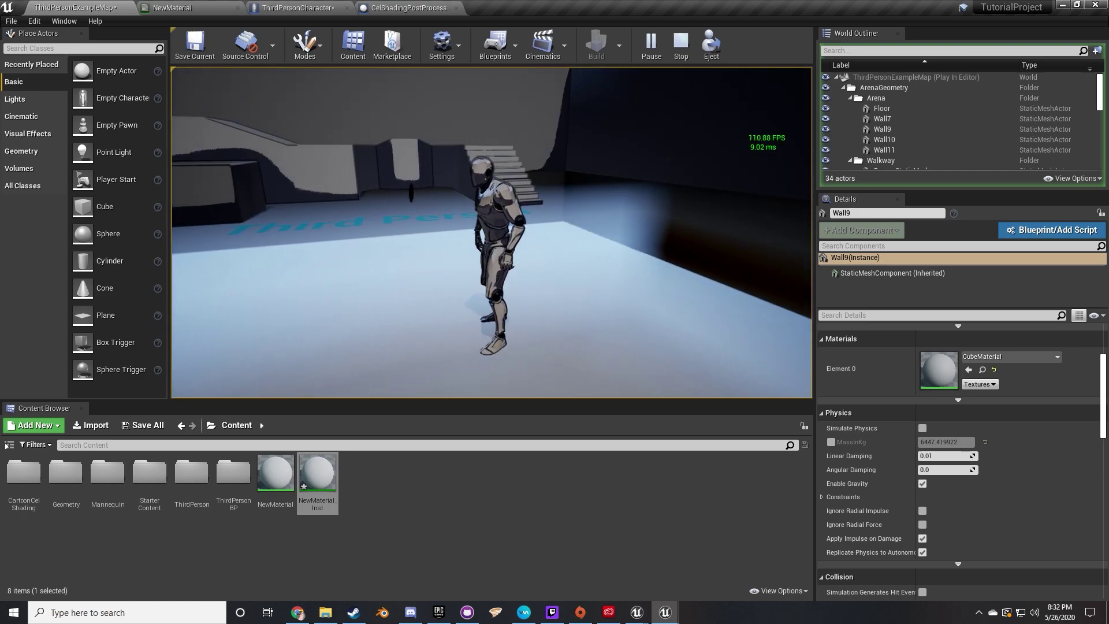
{"action": "key", "text": "Escape"}
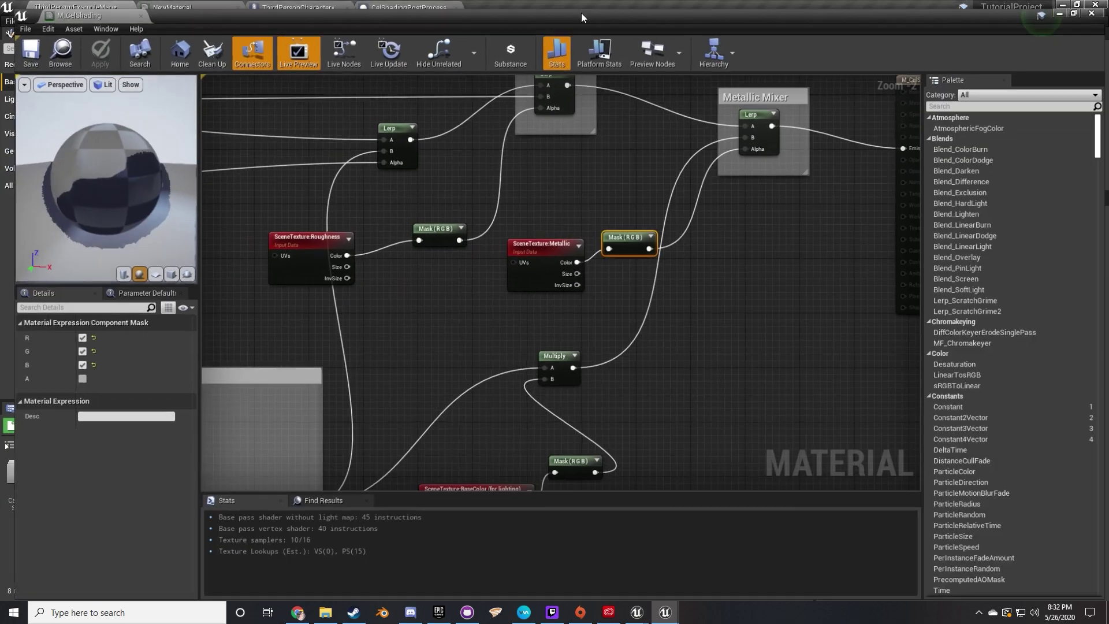
{"action": "scroll", "coordinate": [605, 272], "scroll_direction": "up", "scroll_amount": 1}
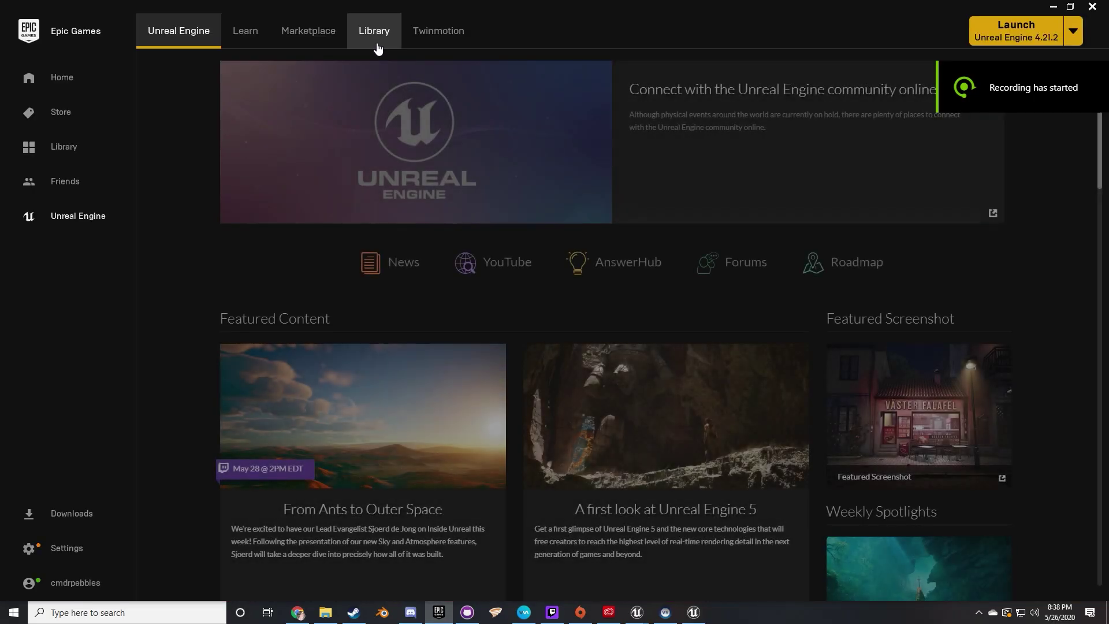
In the Epic Games Launcher library, add the Cartoon Cel Shading Post Process asset to the Tutorial2 project
{"action": "left_click", "coordinate": [376, 32]}
{"action": "scroll", "coordinate": [411, 209], "scroll_direction": "down", "scroll_amount": 3}
{"action": "scroll", "coordinate": [412, 212], "scroll_direction": "up", "scroll_amount": 1}
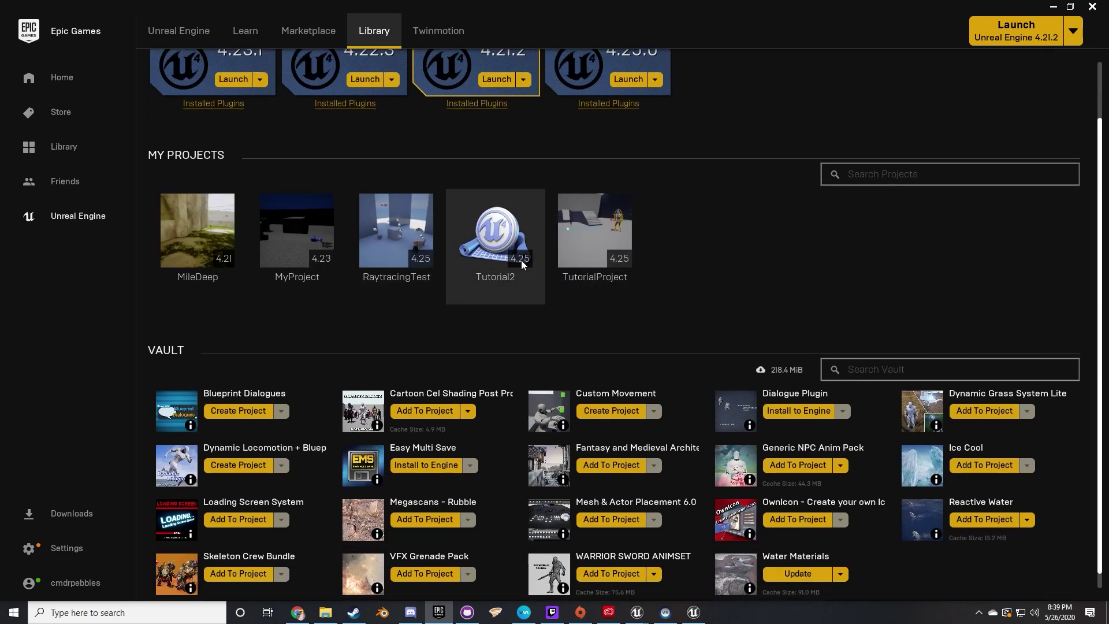
{"action": "left_click", "coordinate": [425, 411]}
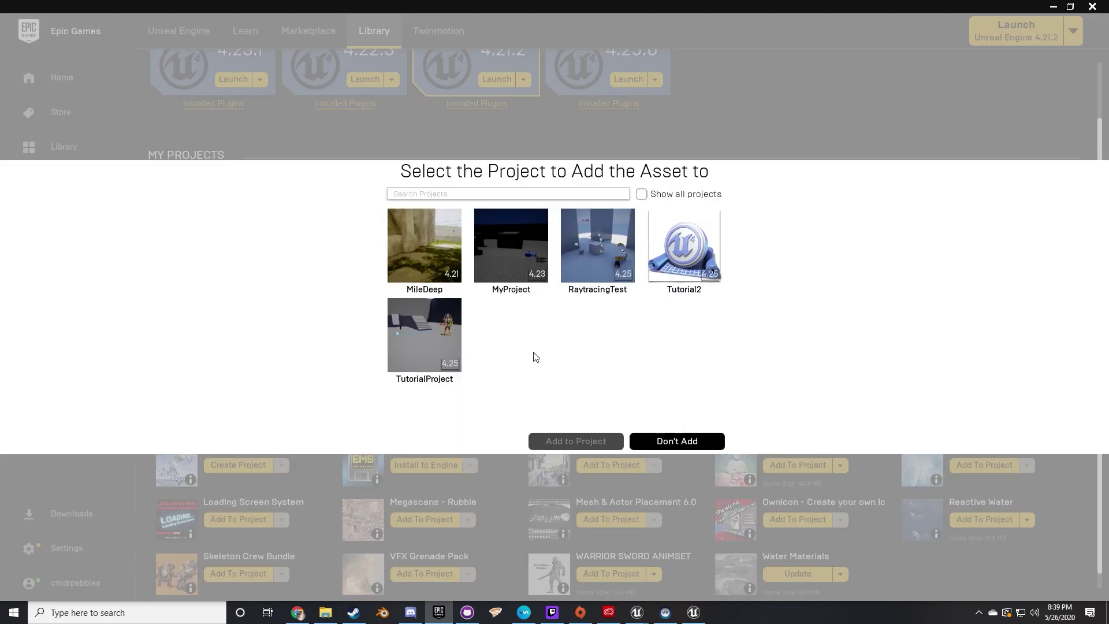
{"action": "left_click", "coordinate": [701, 273]}
{"action": "left_click", "coordinate": [574, 440]}
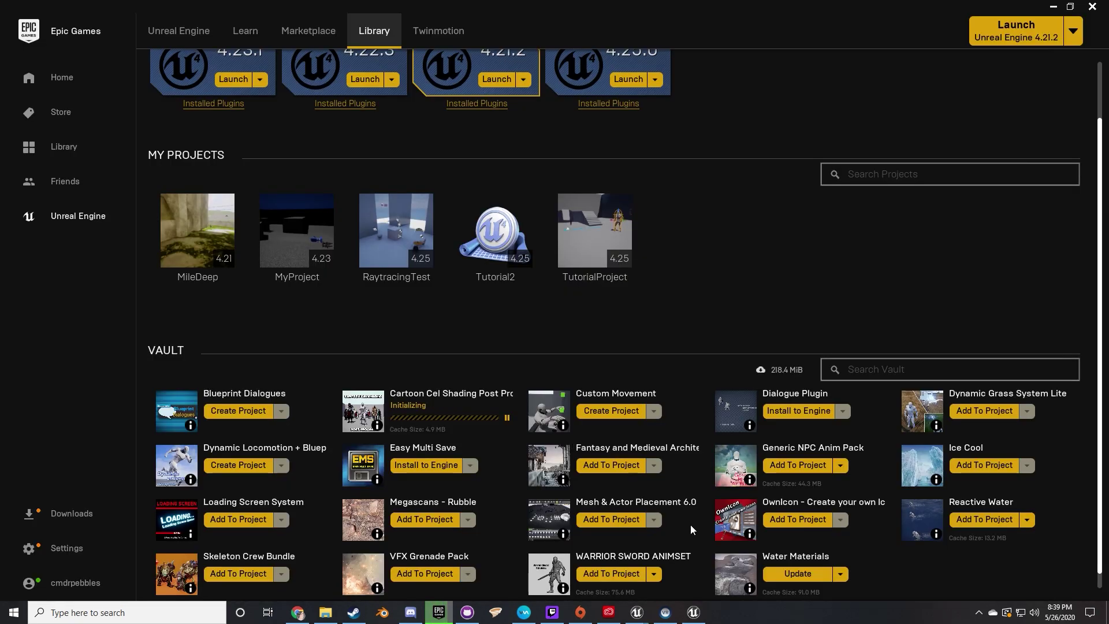
Switch to the Tutorial2 project in Unreal Editor, open its Blueprints folder, and return to the ThirdPersonBP folder
{"action": "left_click", "coordinate": [702, 615]}
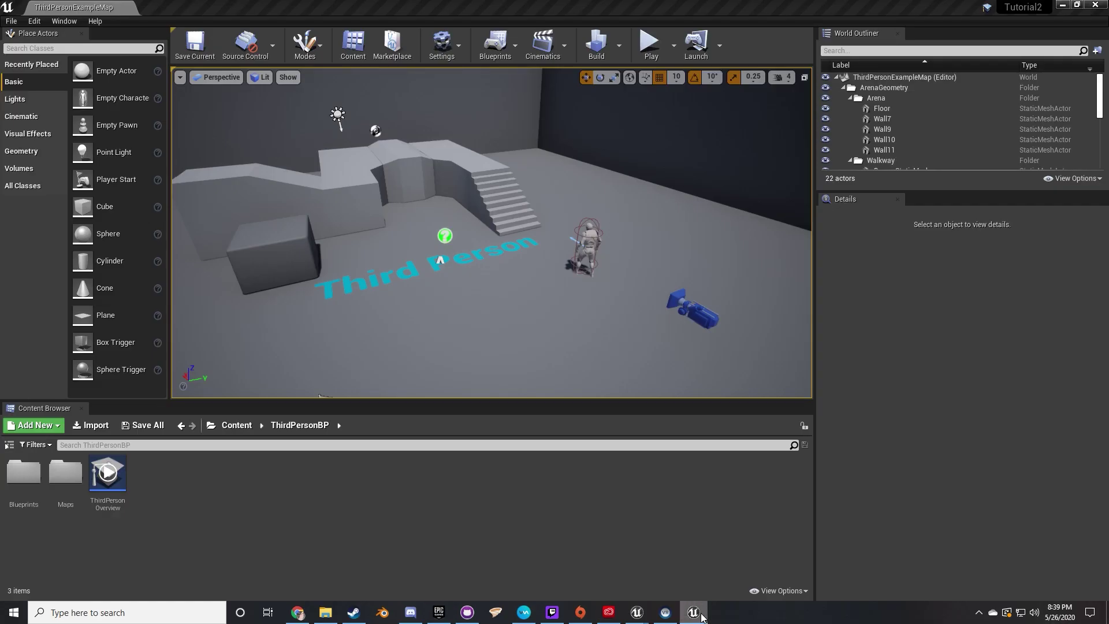
{"action": "double_click", "coordinate": [29, 493]}
{"action": "left_click", "coordinate": [280, 427]}
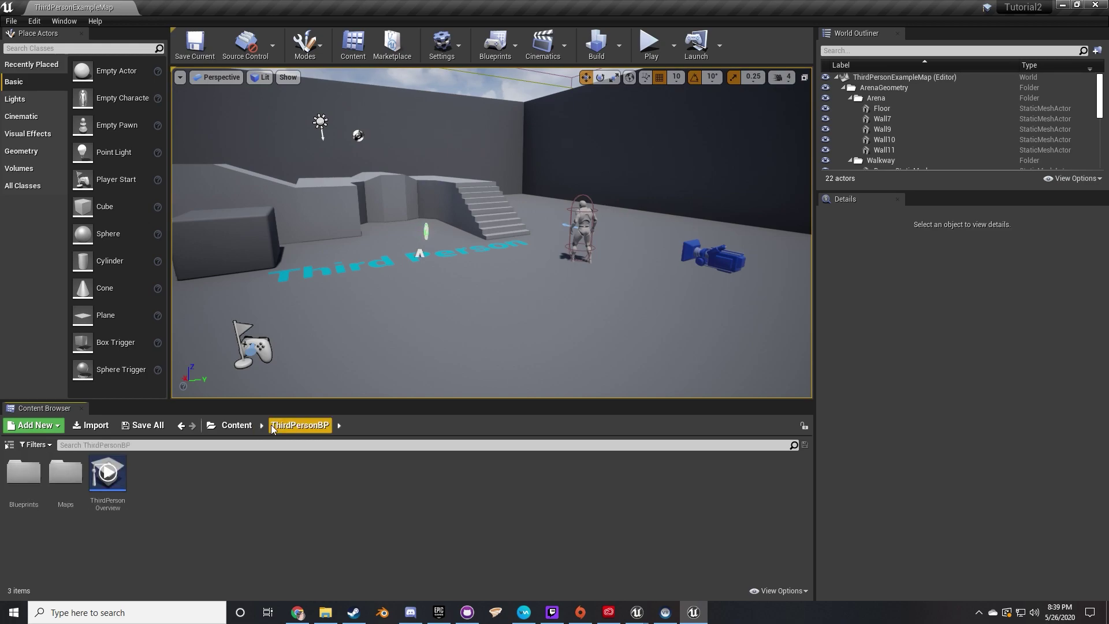
Place the CelShadingSkybox from the CartoonCelShading Skybox folder in the level near the floor text
{"action": "left_click", "coordinate": [224, 429]}
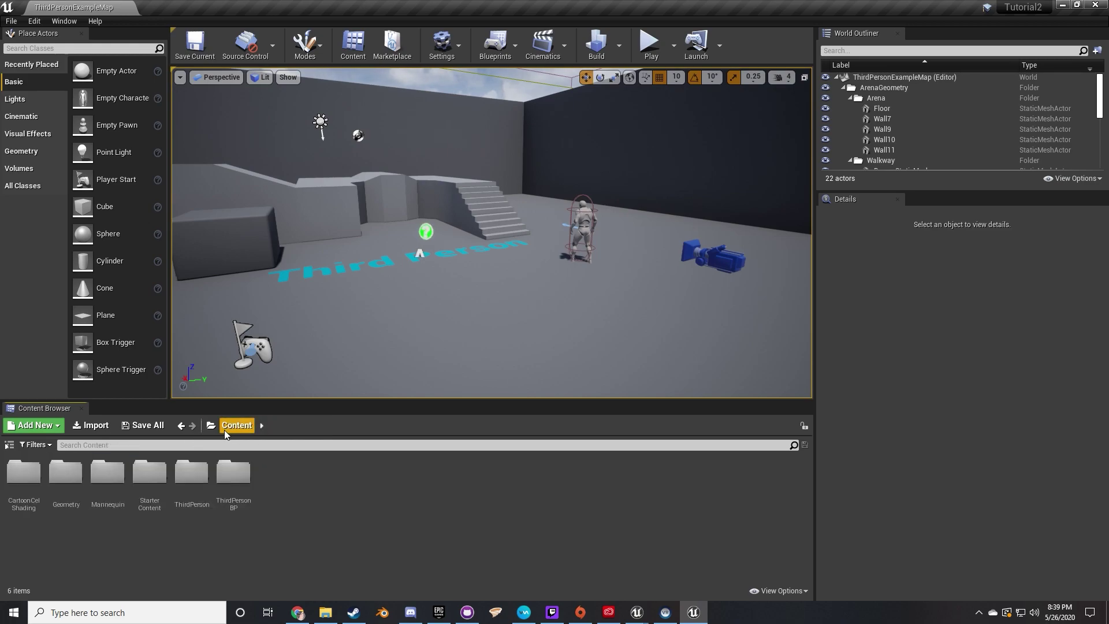
{"action": "double_click", "coordinate": [23, 478]}
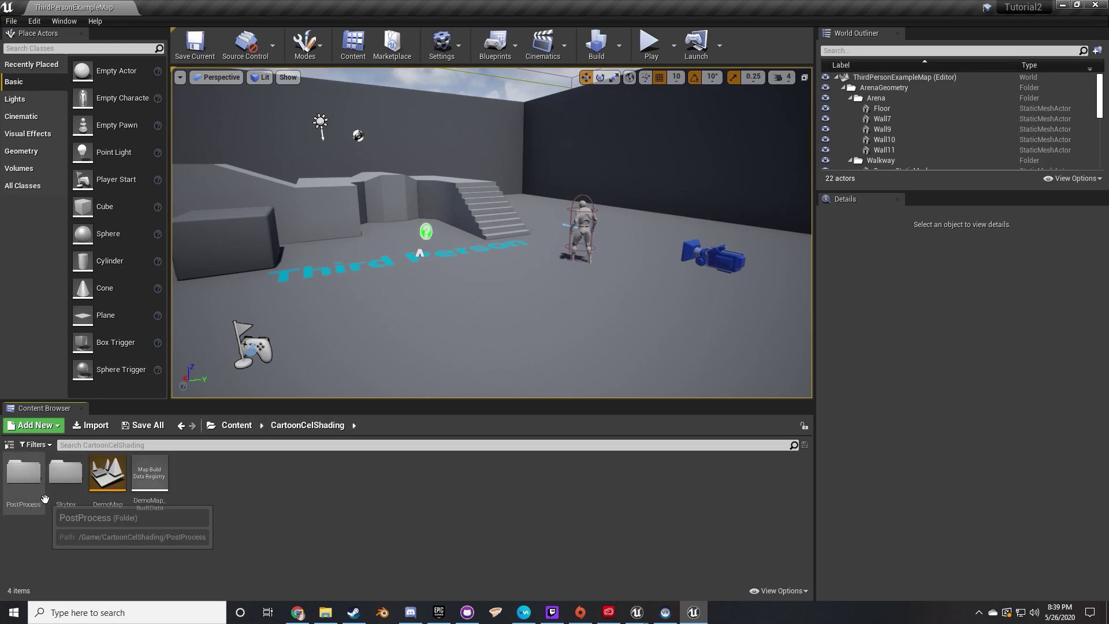
{"action": "double_click", "coordinate": [65, 477]}
{"action": "left_click", "coordinate": [108, 486]}
{"action": "left_click_drag", "start_coordinate": [108, 487], "coordinate": [375, 270]}
{"action": "right_click_drag", "start_coordinate": [375, 270], "coordinate": [346, 266]}
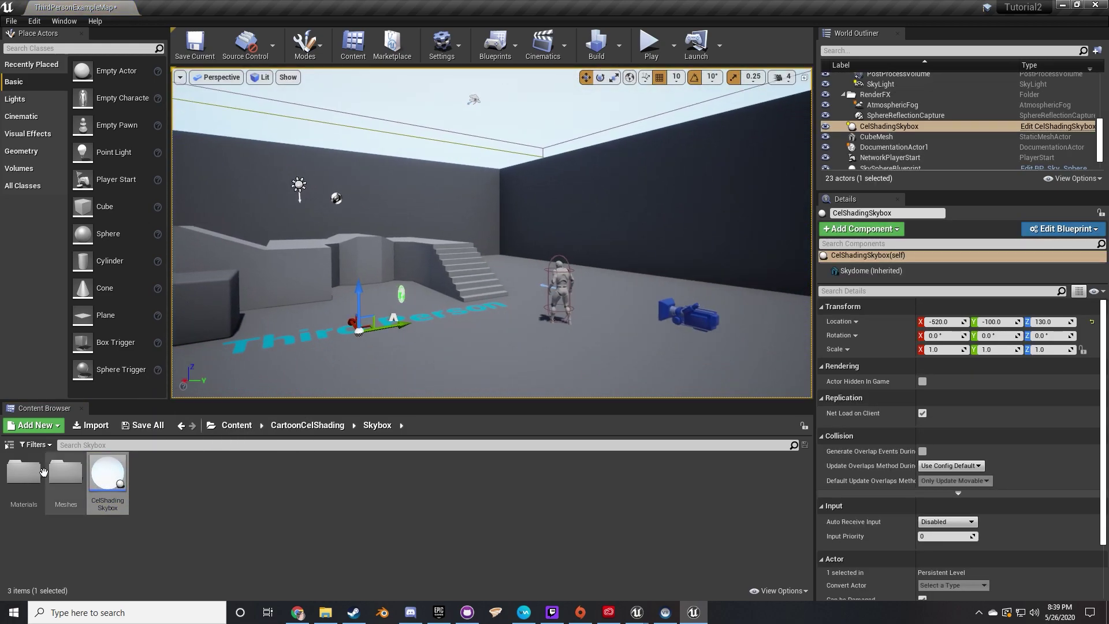
Place CelShadingPostProcess from the PostProcess folder in the level, and open the M_CelShading material from CelShadingMaterials
{"action": "double_click", "coordinate": [23, 472]}
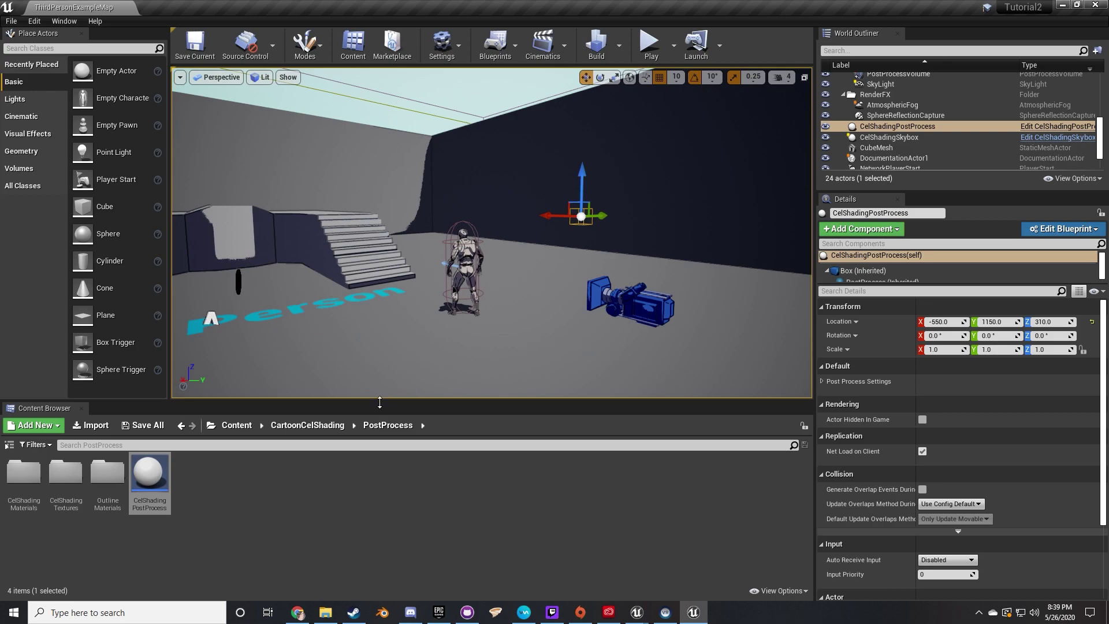
{"action": "double_click", "coordinate": [24, 508]}
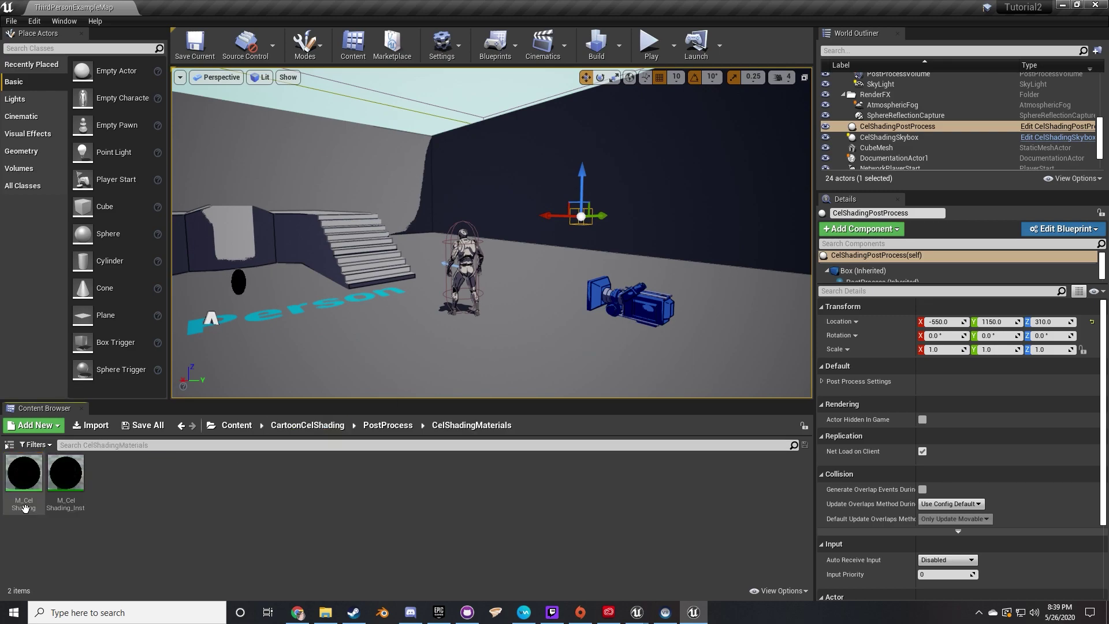
{"action": "double_click", "coordinate": [22, 492]}
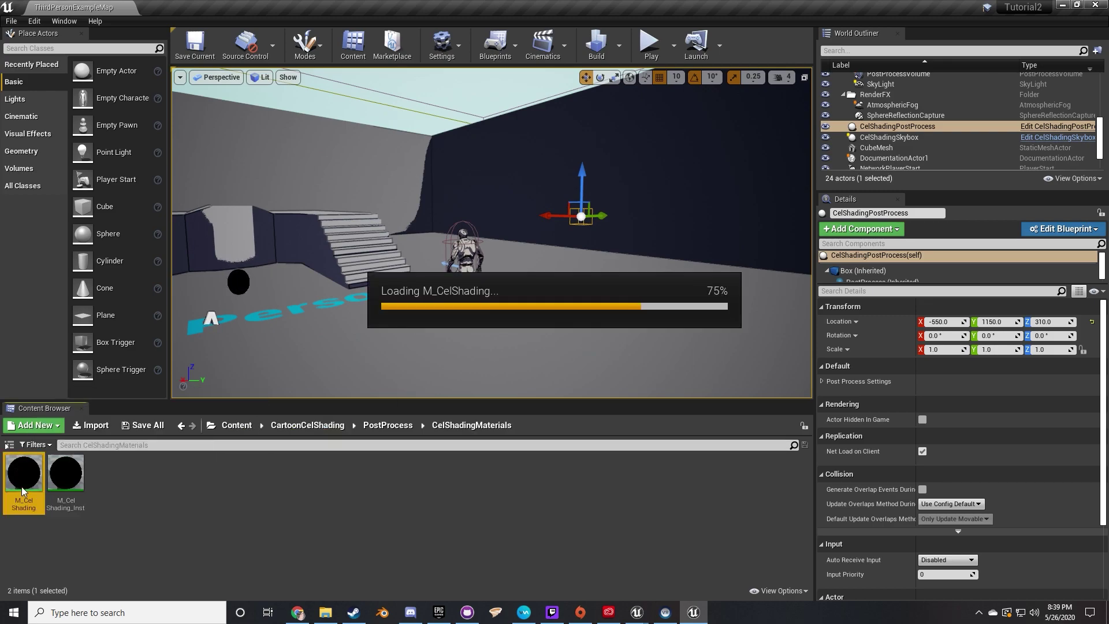
Move the material output node far away from the existing groups to make room in the M_CelShading graph
{"action": "right_click_drag", "start_coordinate": [583, 301], "coordinate": [471, 297]}
{"action": "scroll", "coordinate": [530, 309], "scroll_direction": "down", "scroll_amount": 4}
{"action": "left_click_drag", "start_coordinate": [528, 211], "coordinate": [868, 200]}
{"action": "right_click_drag", "start_coordinate": [539, 251], "coordinate": [825, 231]}
{"action": "scroll", "coordinate": [825, 231], "scroll_direction": "down", "scroll_amount": 3}
{"action": "right_click_drag", "start_coordinate": [919, 202], "coordinate": [742, 197]}
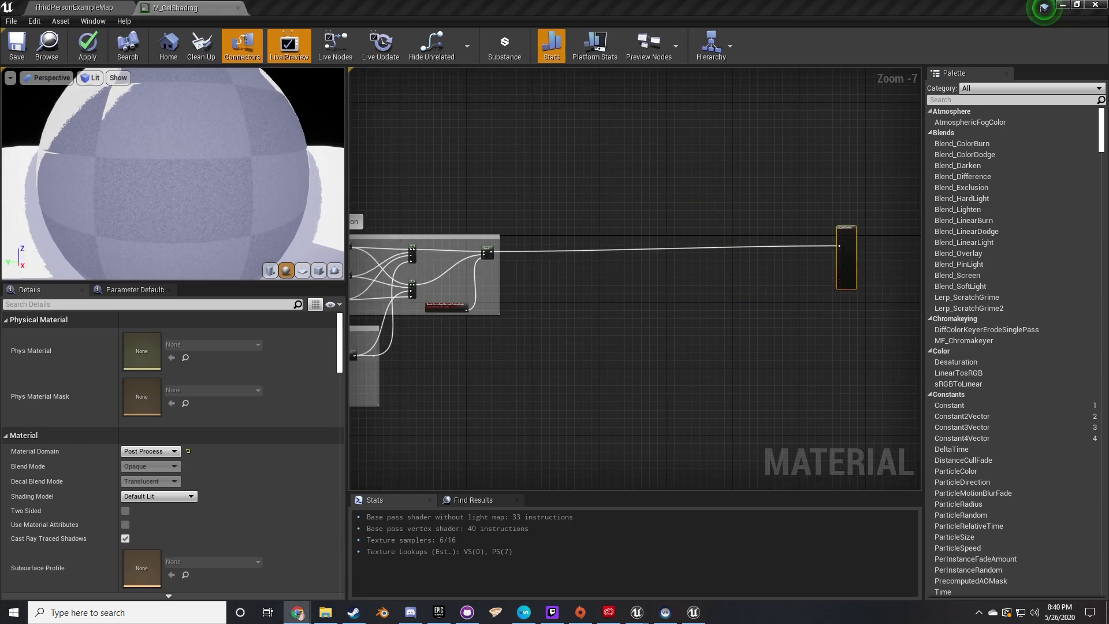
Switch to the Reflections For Cel Shading page on BlueprintUE and copy its material nodes into the M_CelShading graph
{"action": "key", "text": "alt+Tab"}
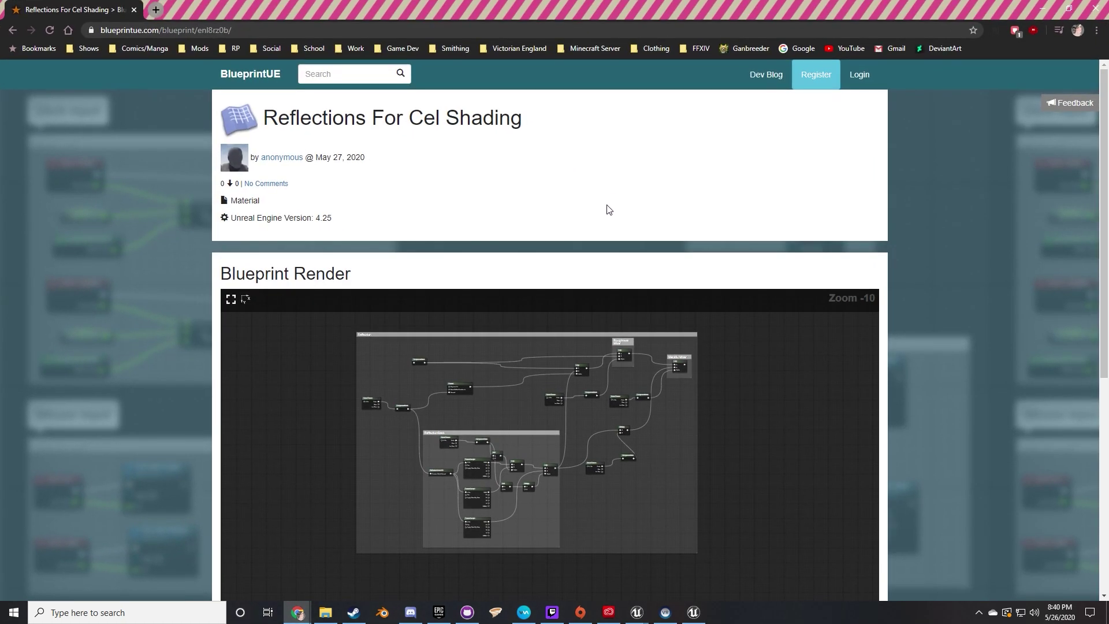
{"action": "right_click_drag", "start_coordinate": [699, 446], "coordinate": [719, 452]}
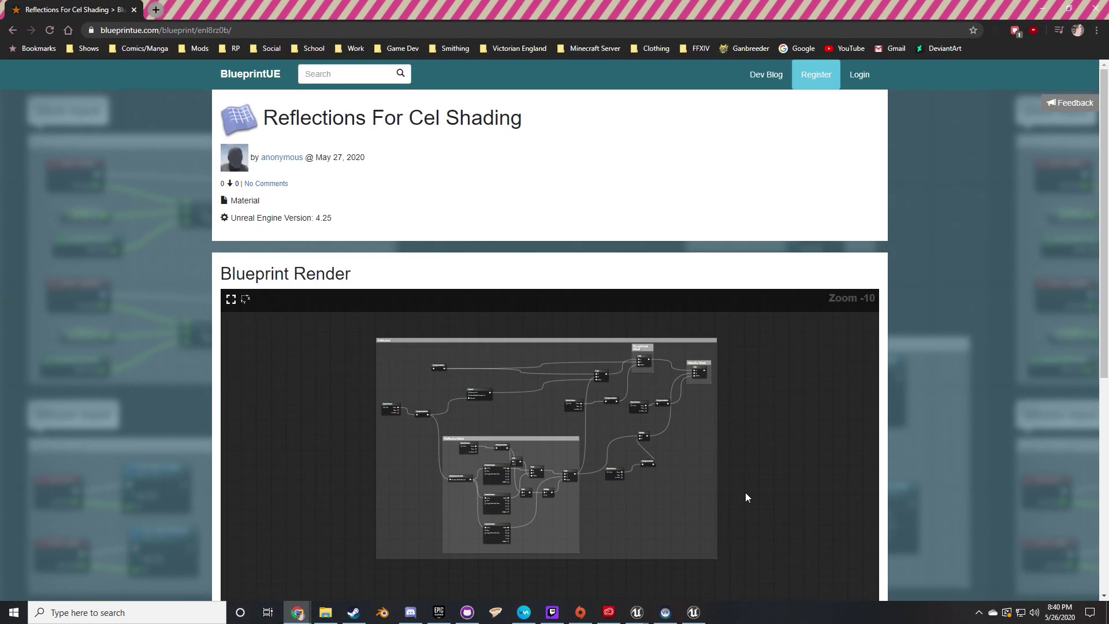
{"action": "left_click_drag", "start_coordinate": [762, 573], "coordinate": [519, 514]}
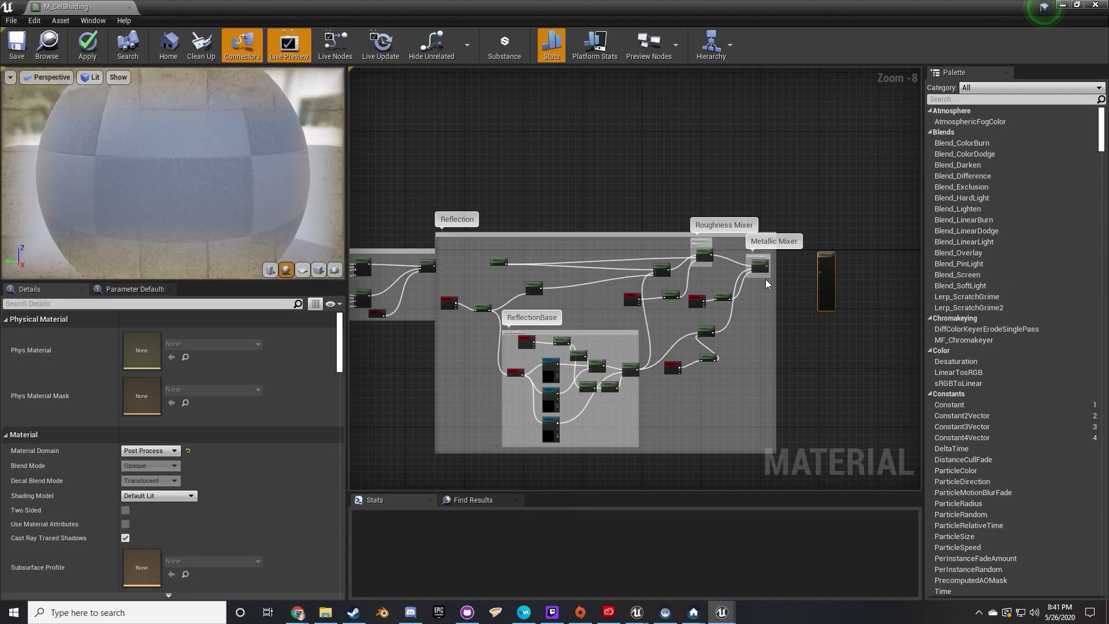
Move the Depth comparition group away from the Reflection group so the two do not touch
{"action": "right_click_drag", "start_coordinate": [465, 296], "coordinate": [726, 241]}
{"action": "scroll", "coordinate": [471, 277], "scroll_direction": "up", "scroll_amount": 3}
{"action": "scroll", "coordinate": [726, 242], "scroll_direction": "down", "scroll_amount": 1}
{"action": "scroll", "coordinate": [718, 219], "scroll_direction": "down", "scroll_amount": 1}
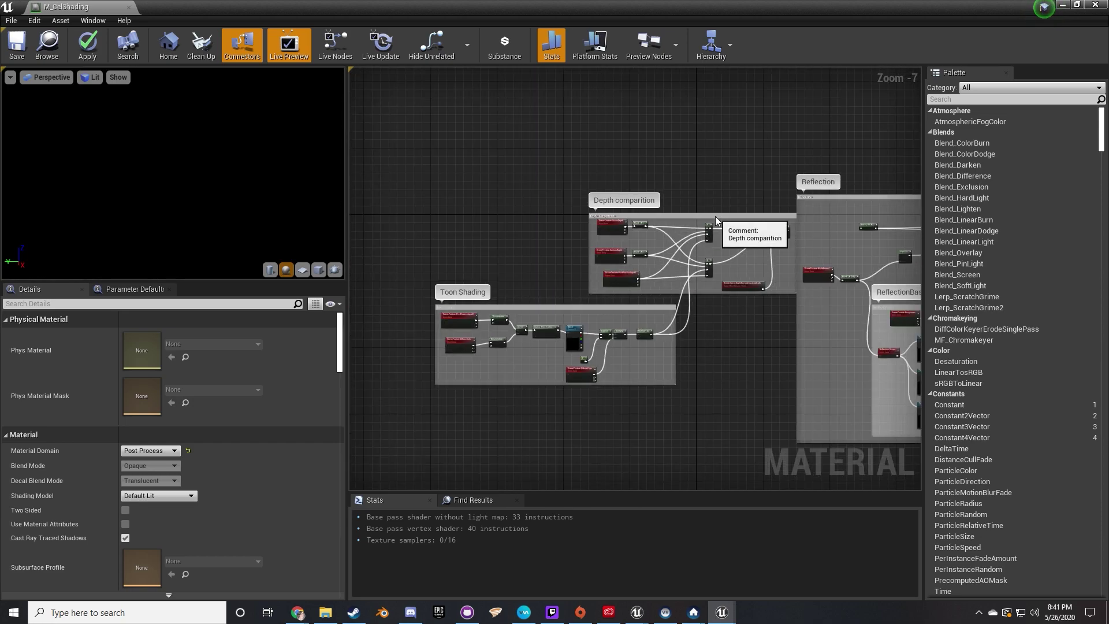
{"action": "left_click_drag", "start_coordinate": [716, 216], "coordinate": [681, 216]}
{"action": "scroll", "coordinate": [791, 236], "scroll_direction": "up", "scroll_amount": 2}
{"action": "right_click_drag", "start_coordinate": [792, 237], "coordinate": [737, 257]}
{"action": "scroll", "coordinate": [738, 258], "scroll_direction": "up", "scroll_amount": 1}
{"action": "scroll", "coordinate": [643, 272], "scroll_direction": "down", "scroll_amount": 4}
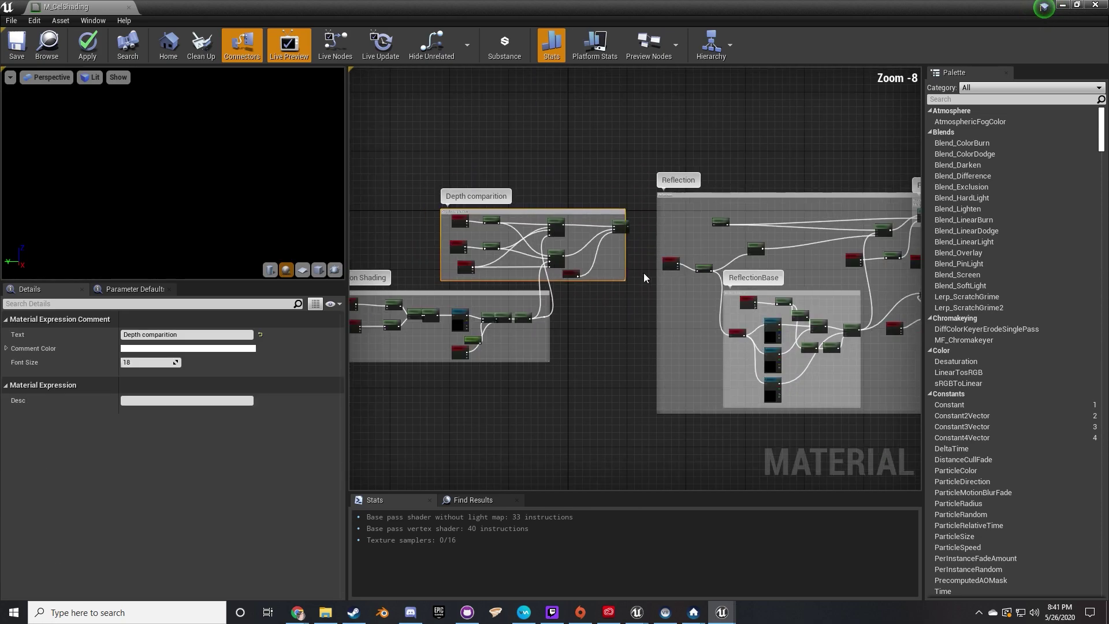
Connect the Metallic Mixer Lerp output to the Emissive Color input of M_CelShading
{"action": "right_click_drag", "start_coordinate": [751, 303], "coordinate": [499, 301]}
{"action": "scroll", "coordinate": [766, 237], "scroll_direction": "up", "scroll_amount": 4}
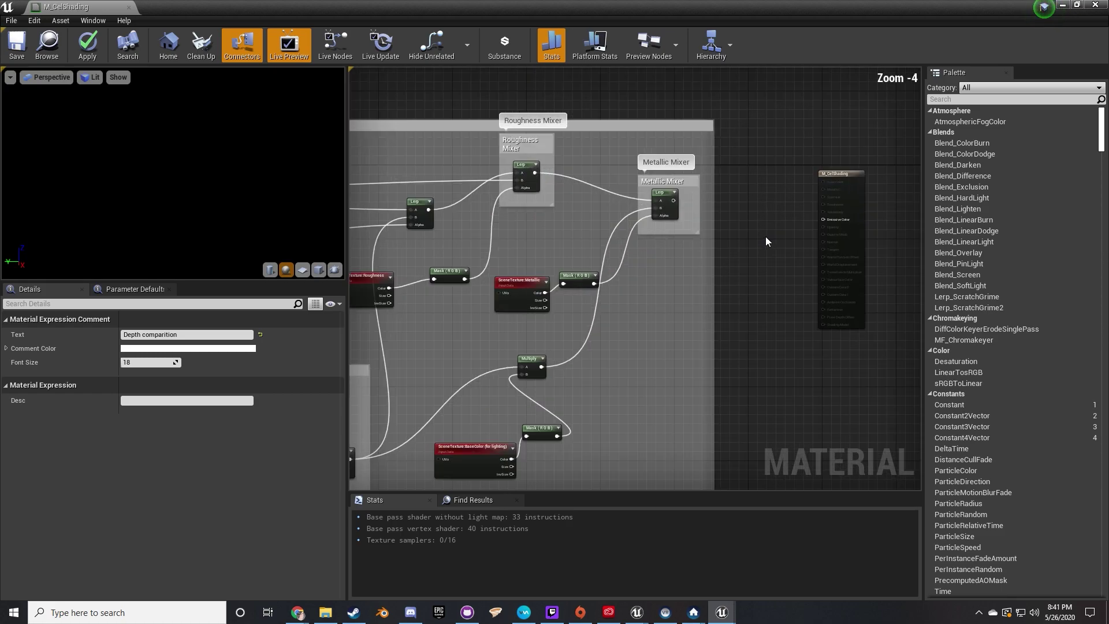
{"action": "right_click_drag", "start_coordinate": [736, 230], "coordinate": [706, 262]}
{"action": "scroll", "coordinate": [696, 256], "scroll_direction": "up", "scroll_amount": 3}
{"action": "left_click_drag", "start_coordinate": [604, 218], "coordinate": [868, 253]}
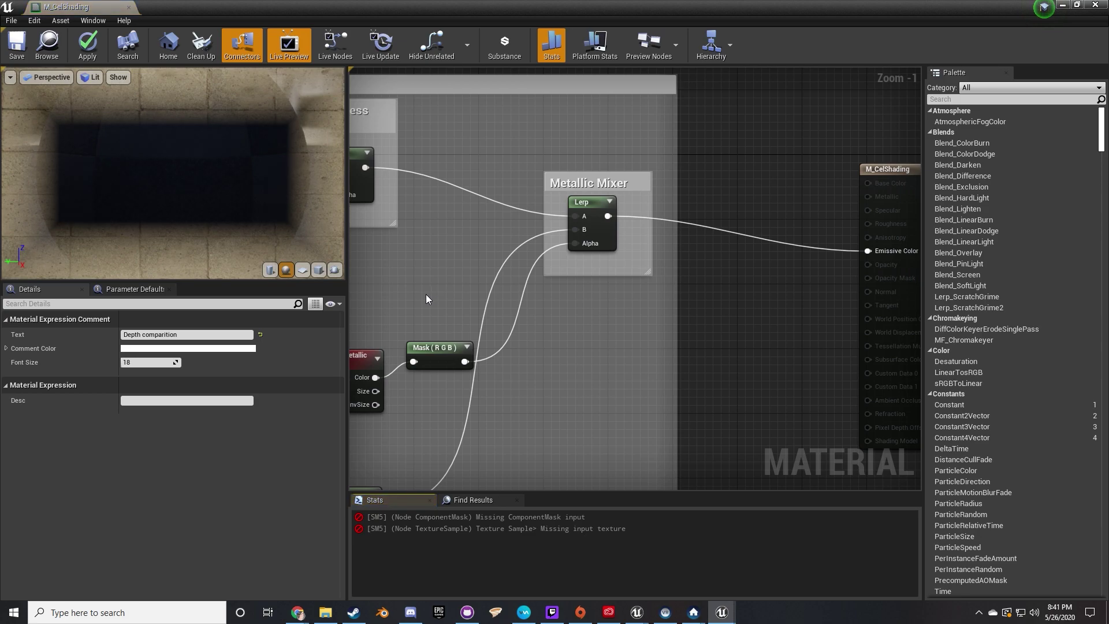
Connect the Depth comparition Switch output to the first Mask (R G B) node in the Reflection group
{"action": "right_click_drag", "start_coordinate": [438, 333], "coordinate": [849, 268]}
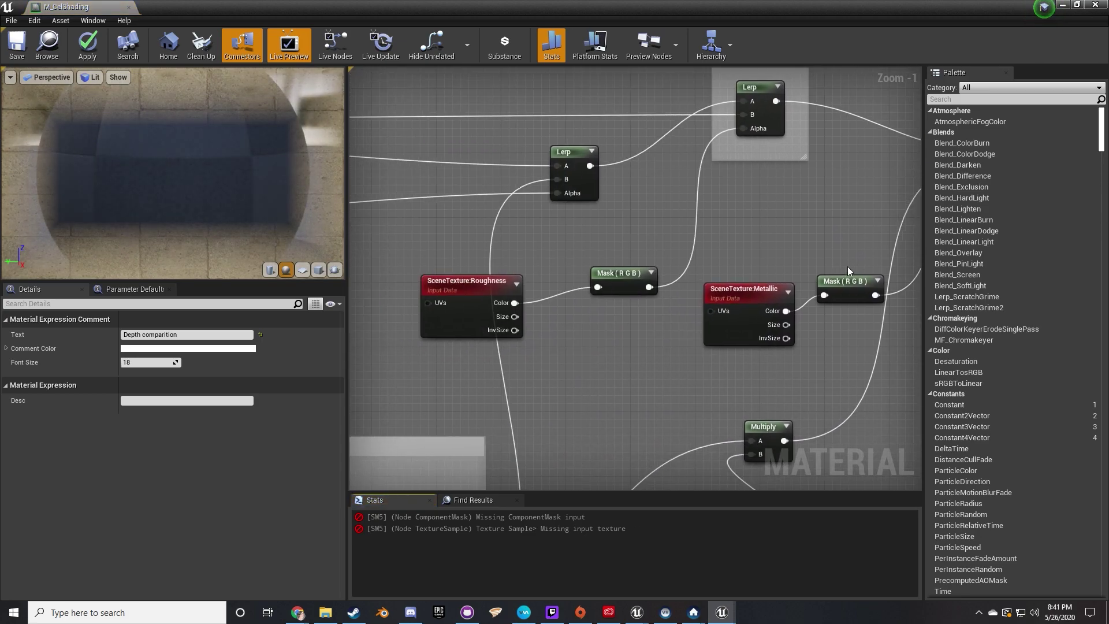
{"action": "right_click_drag", "start_coordinate": [497, 303], "coordinate": [918, 298]}
{"action": "right_click_drag", "start_coordinate": [572, 315], "coordinate": [880, 300]}
{"action": "scroll", "coordinate": [642, 309], "scroll_direction": "down", "scroll_amount": 2}
{"action": "right_click_drag", "start_coordinate": [588, 312], "coordinate": [736, 410]}
{"action": "left_click_drag", "start_coordinate": [466, 270], "coordinate": [780, 263]}
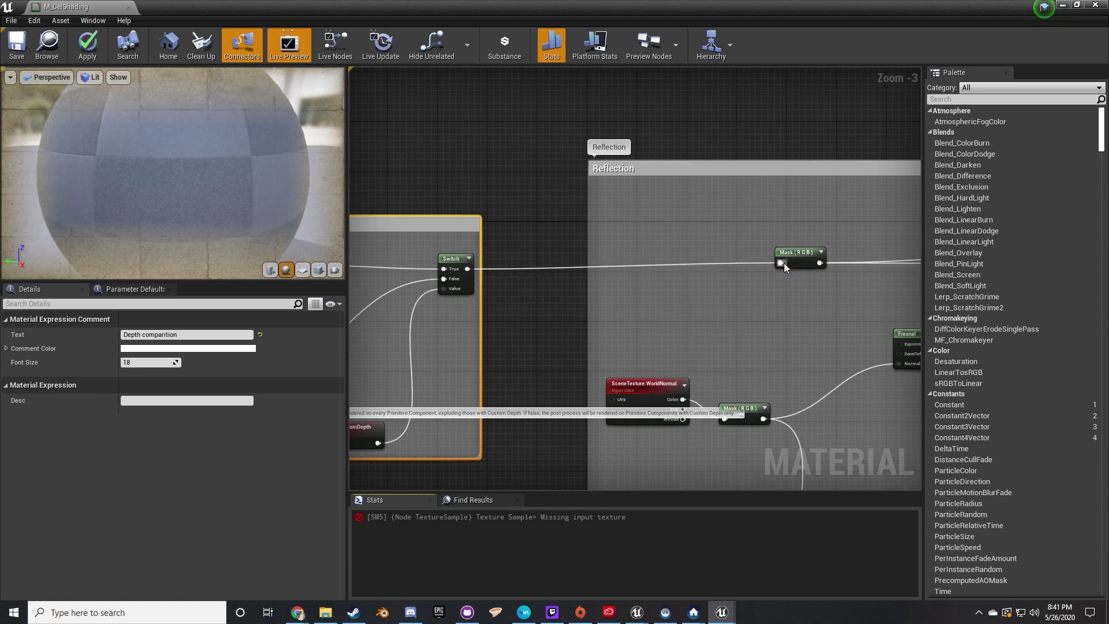
Examine the three Texture Sample nodes in the ReflectionBase group, and dock the M_CelShading editor beside the level editor
{"action": "right_click_drag", "start_coordinate": [819, 366], "coordinate": [713, 350]}
{"action": "scroll", "coordinate": [712, 350], "scroll_direction": "down", "scroll_amount": 2}
{"action": "right_click_drag", "start_coordinate": [765, 407], "coordinate": [572, 193]}
{"action": "scroll", "coordinate": [625, 358], "scroll_direction": "up", "scroll_amount": 4}
{"action": "right_click_drag", "start_coordinate": [695, 386], "coordinate": [696, 361]}
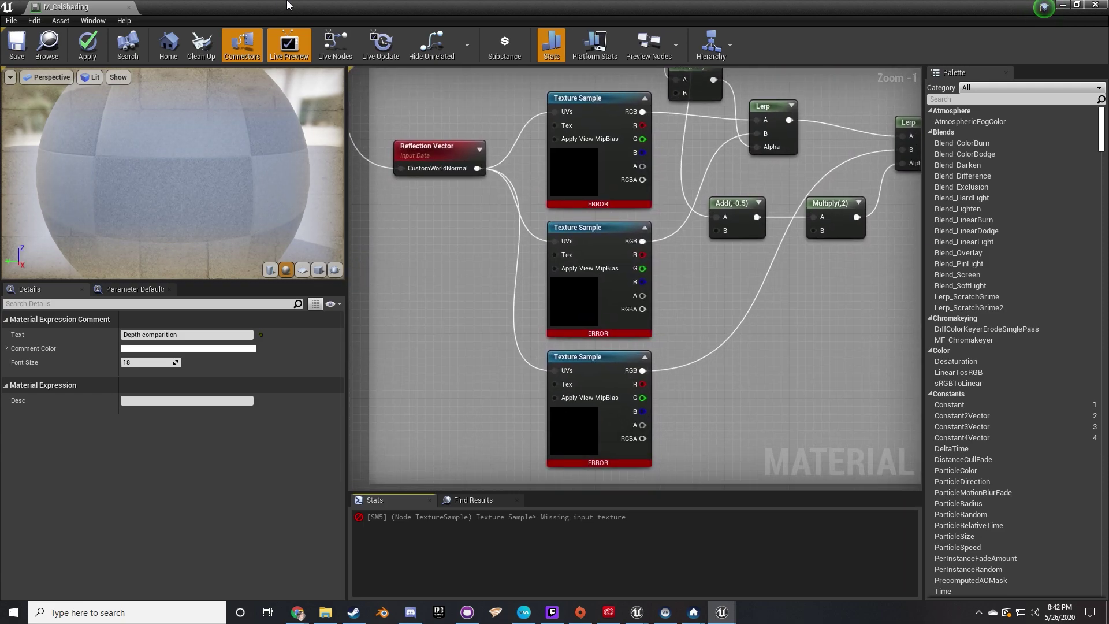
{"action": "left_click_drag", "start_coordinate": [106, 5], "coordinate": [445, 5]}
Open the ThirdPersonCharacter blueprint from the ThirdPersonBP Blueprints folder and show its 3D viewport
{"action": "left_click", "coordinate": [62, 6]}
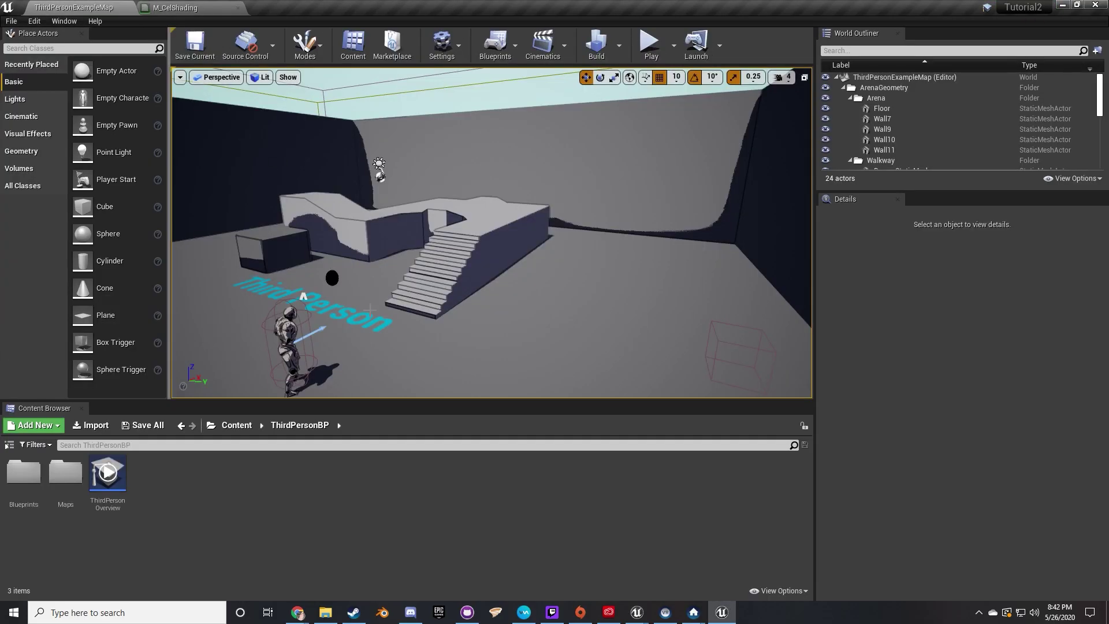
{"action": "left_click", "coordinate": [250, 426]}
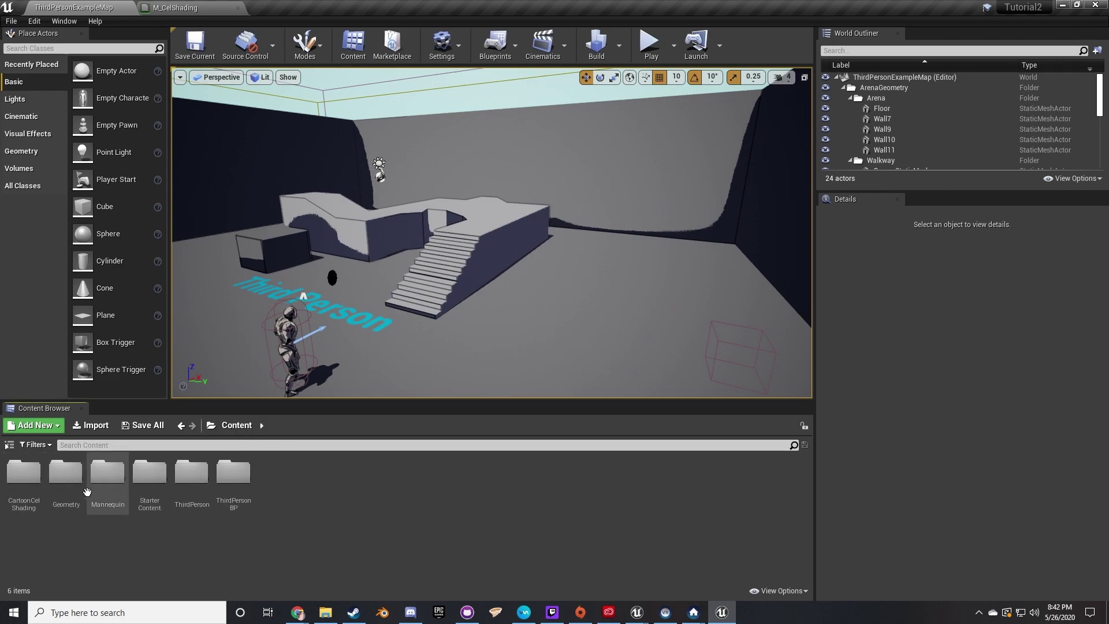
{"action": "double_click", "coordinate": [232, 493]}
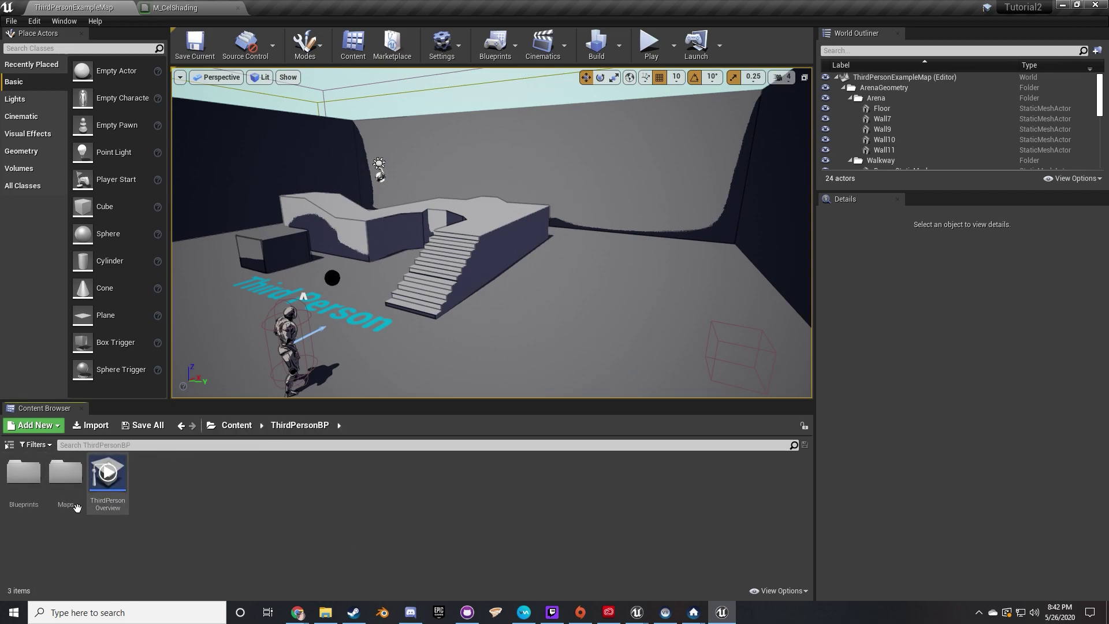
{"action": "double_click", "coordinate": [24, 480]}
{"action": "double_click", "coordinate": [29, 495]}
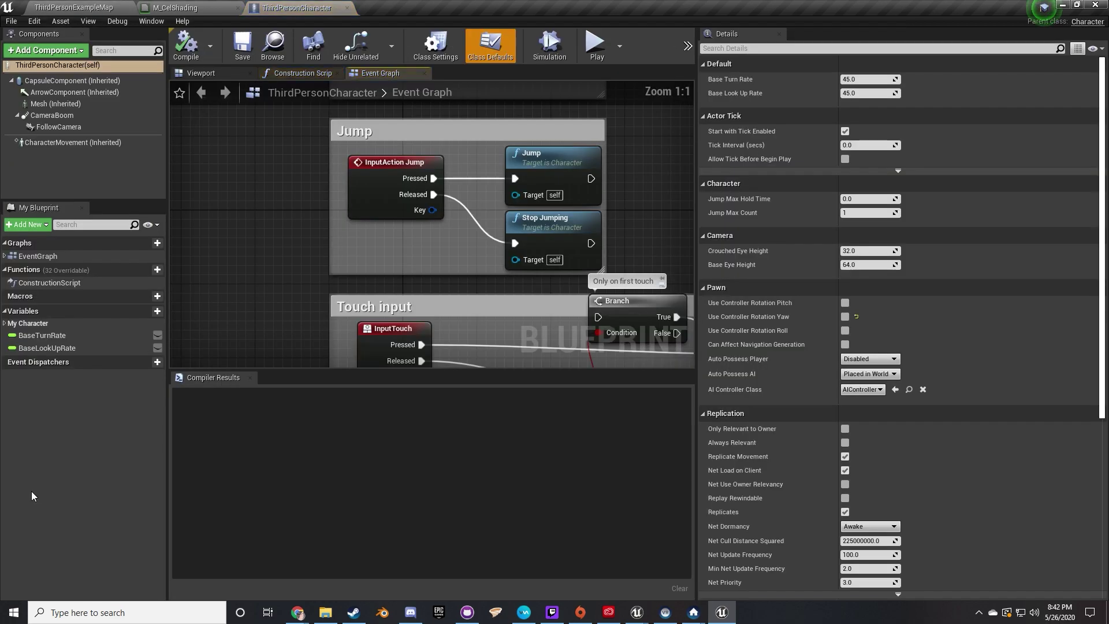
{"action": "left_click", "coordinate": [238, 72]}
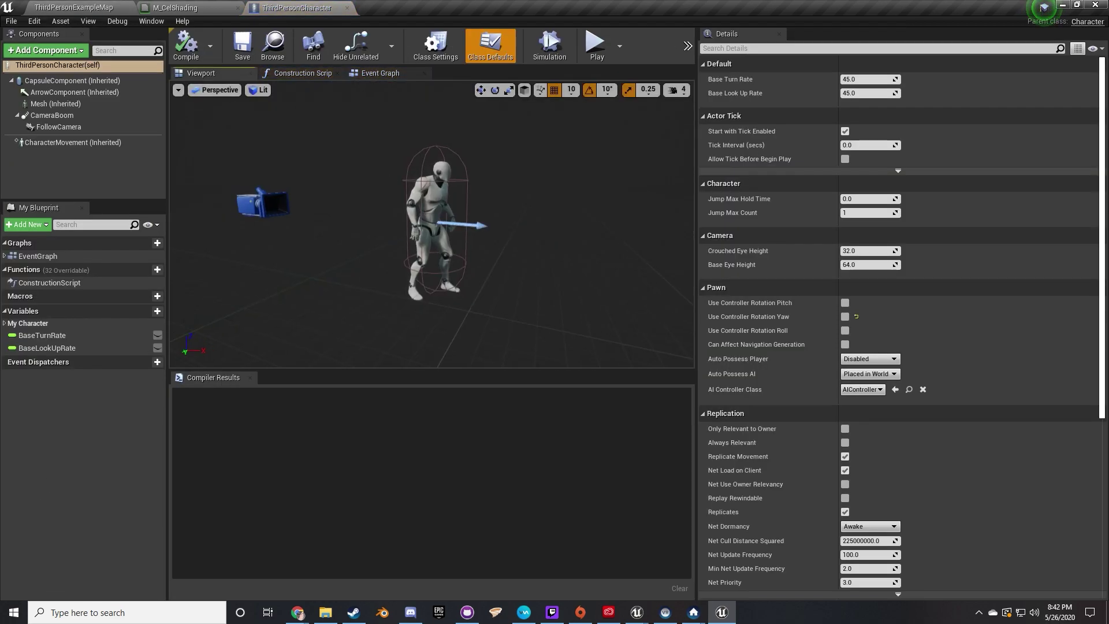
Add a Scene Capture Component Cube under the character's CameraBoom, keeping its default name
{"action": "left_click", "coordinate": [58, 114]}
{"action": "left_click", "coordinate": [58, 51]}
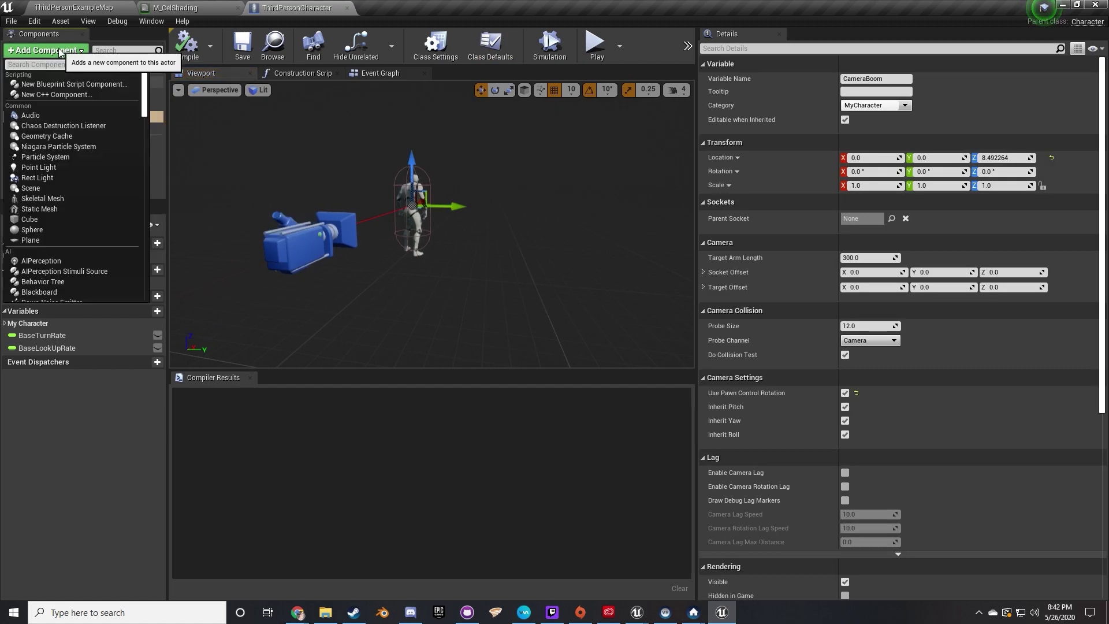
{"action": "type", "text": "sc"}
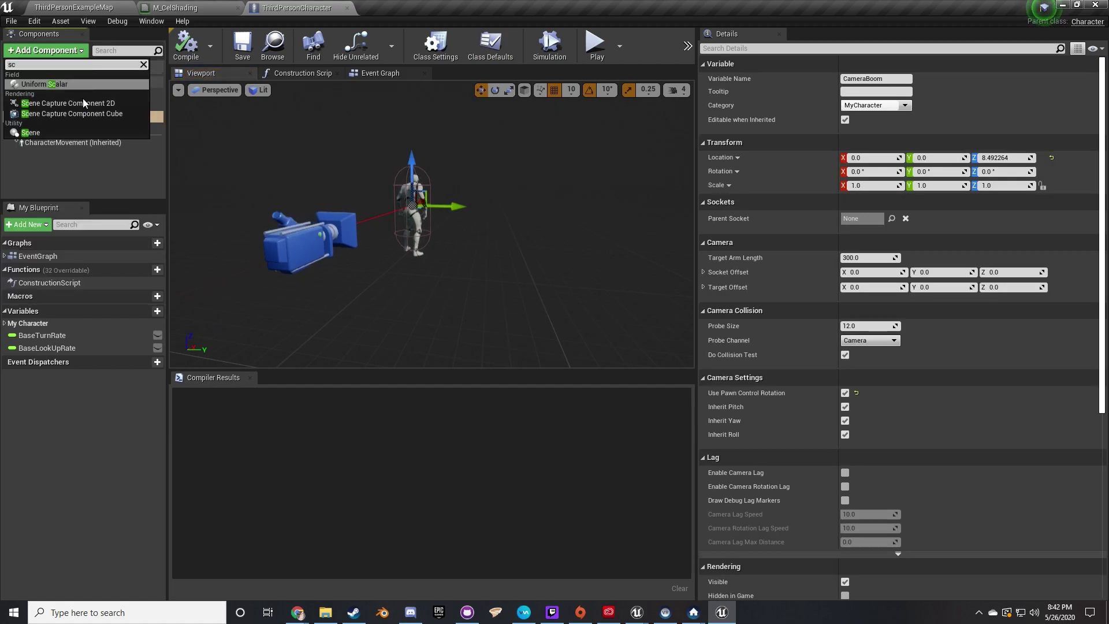
{"action": "left_click", "coordinate": [75, 114]}
{"action": "left_click", "coordinate": [44, 170]}
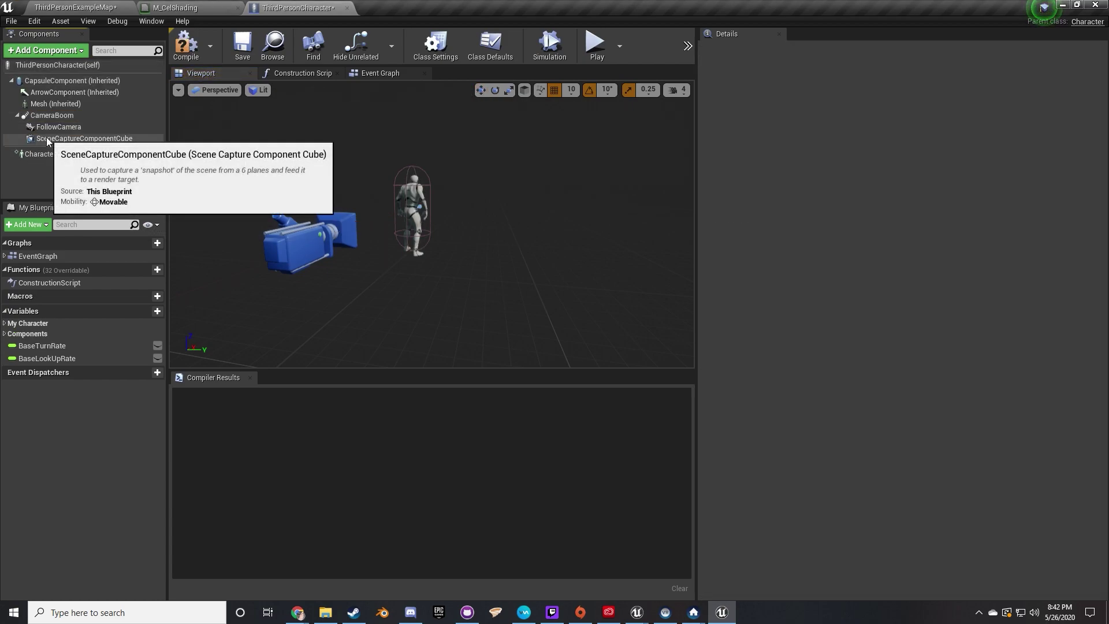
Duplicate the scene capture cube component twice under the CameraBoom
{"action": "right_click", "coordinate": [46, 137]}
{"action": "left_click", "coordinate": [86, 217]}
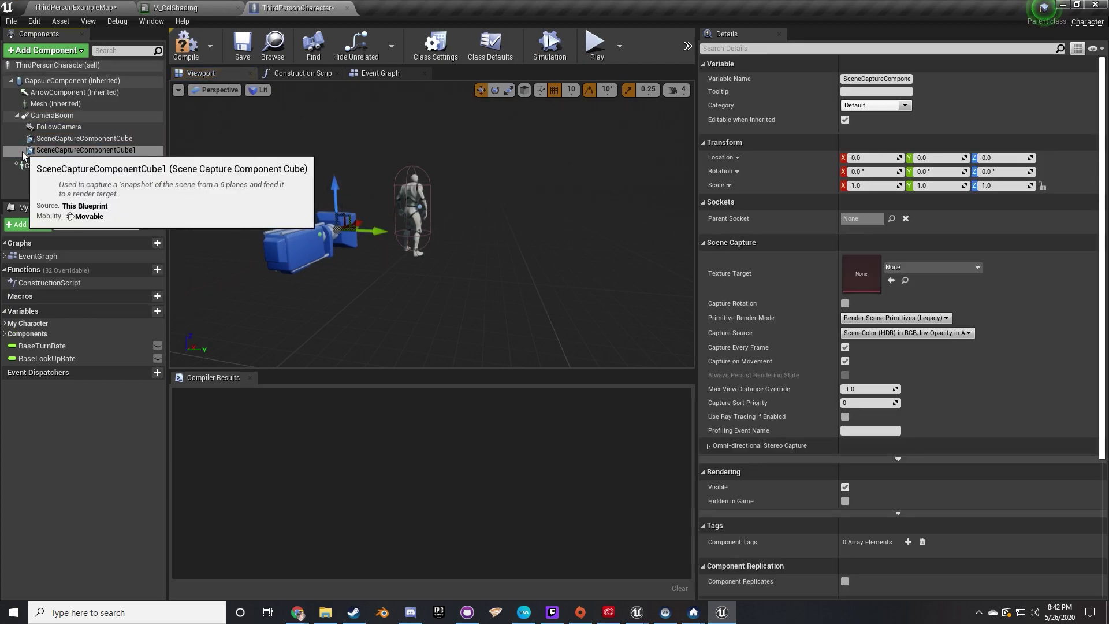
{"action": "right_click", "coordinate": [24, 152]}
{"action": "left_click", "coordinate": [85, 229]}
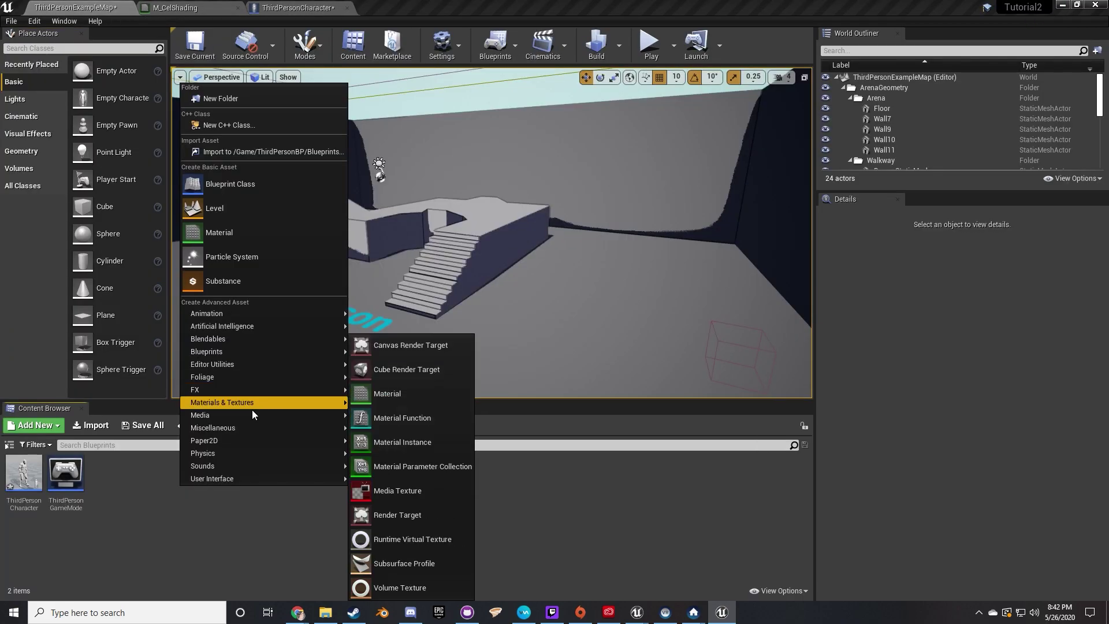
Create a Cube Render Target in the ThirdPersonBP Blueprints folder and name it Reflection
{"action": "mouse_move", "coordinate": [242, 427]}
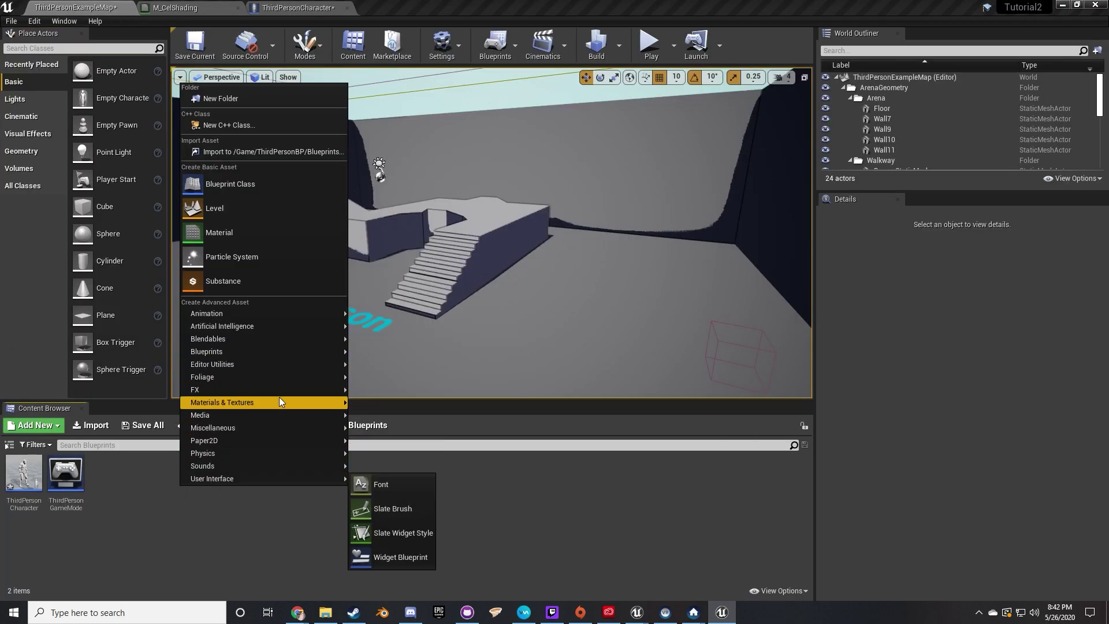
{"action": "mouse_move", "coordinate": [276, 401]}
{"action": "left_click", "coordinate": [417, 373]}
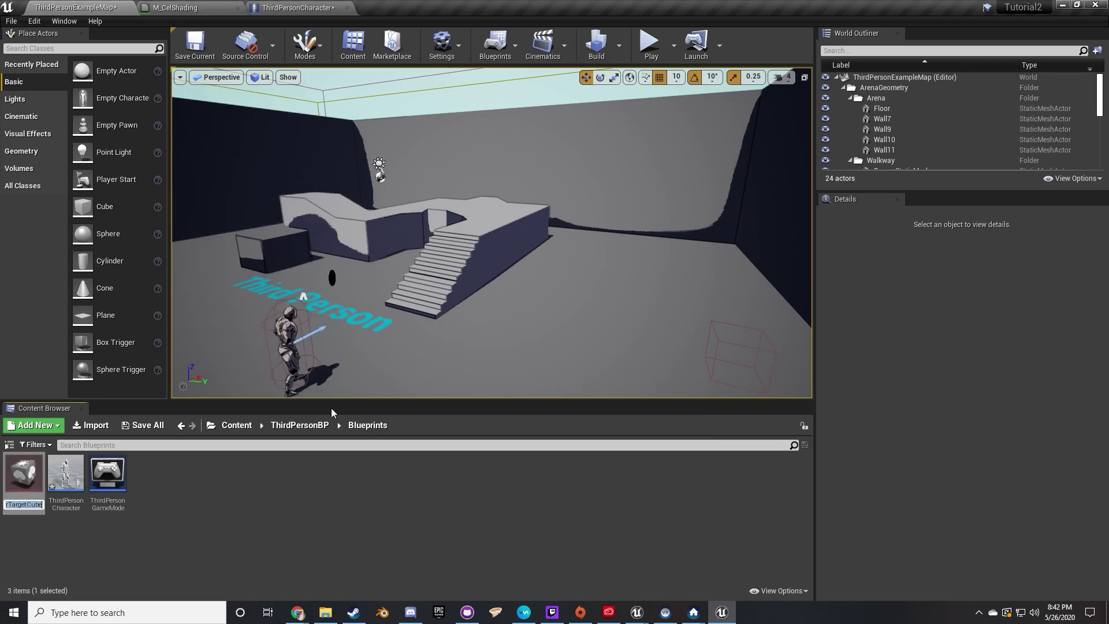
{"action": "right_click", "coordinate": [23, 485]}
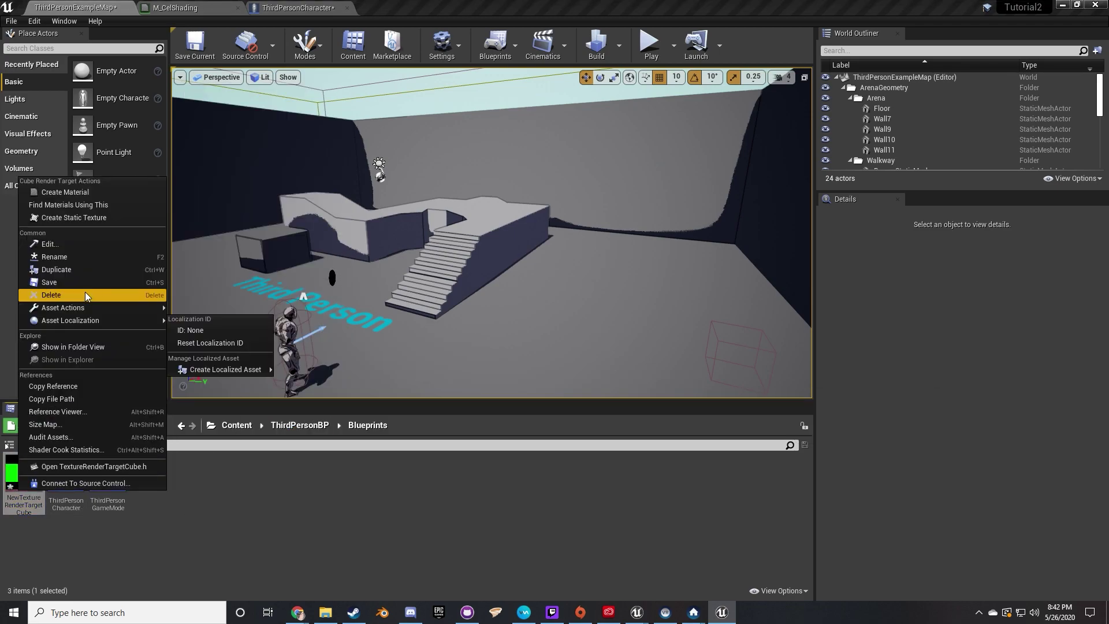
{"action": "left_click", "coordinate": [79, 261]}
{"action": "type", "text": "Reflection"}
{"action": "key", "text": "Return"}
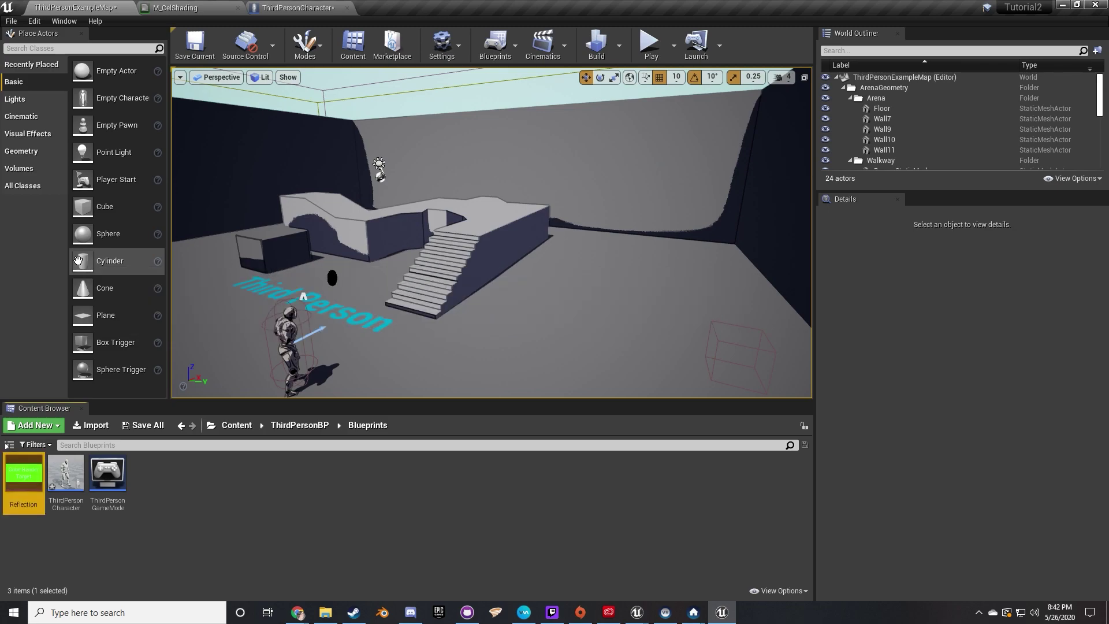
Duplicate the Reflection render target as Reflection2, and duplicate that one as Reflection3
{"action": "right_click", "coordinate": [15, 500]}
{"action": "left_click", "coordinate": [82, 285]}
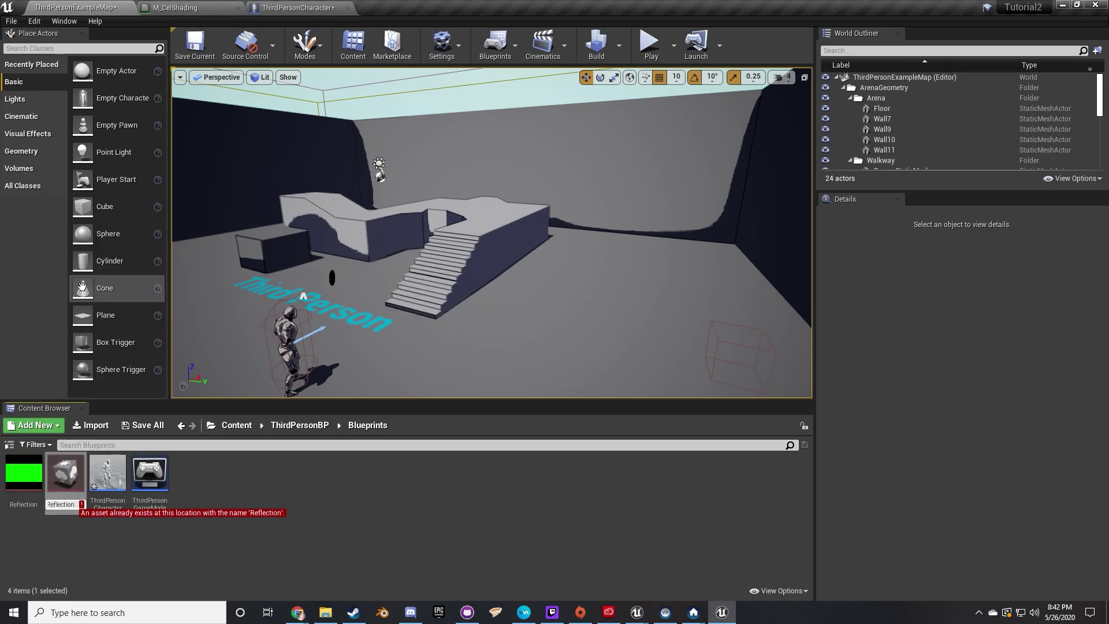
{"action": "type", "text": "2"}
{"action": "key", "text": "Return"}
{"action": "right_click", "coordinate": [78, 474]}
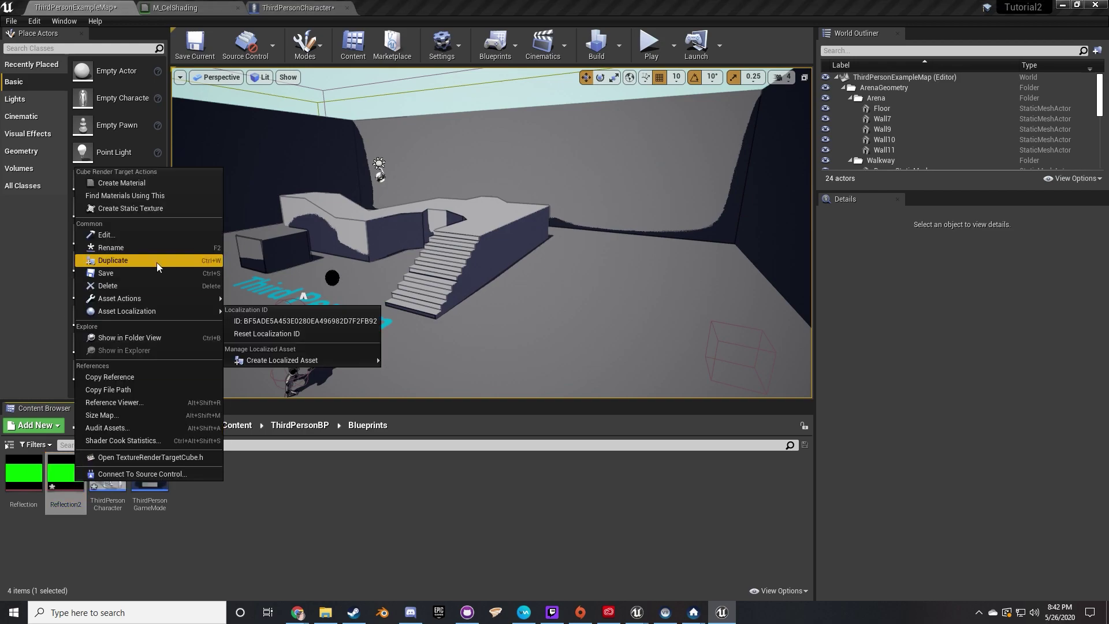
{"action": "left_click", "coordinate": [157, 262]}
{"action": "type", "text": "Reflection3"}
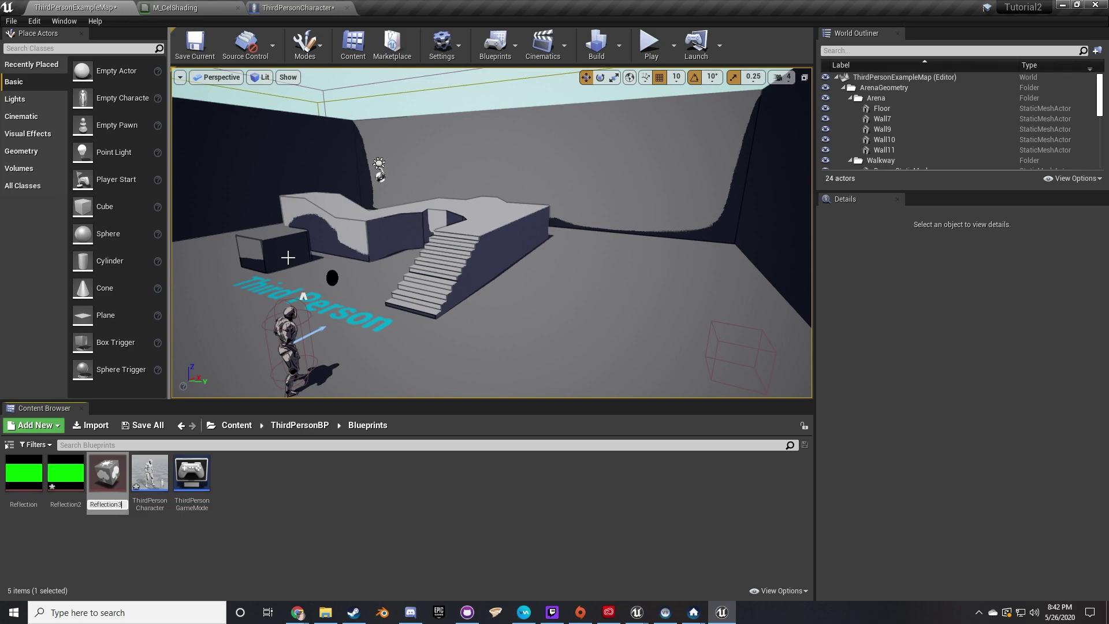
Set the Size X of the Reflection cube render target to 480 and save it
{"action": "double_click", "coordinate": [26, 477]}
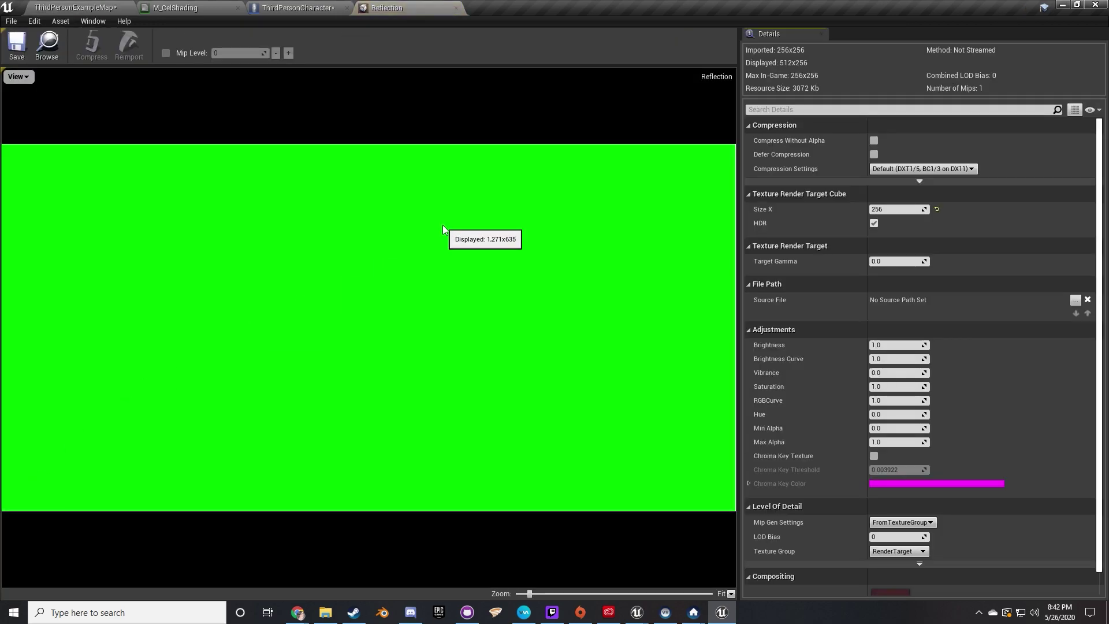
{"action": "left_click", "coordinate": [905, 209]}
{"action": "type", "text": "480"}
{"action": "key", "text": "Return"}
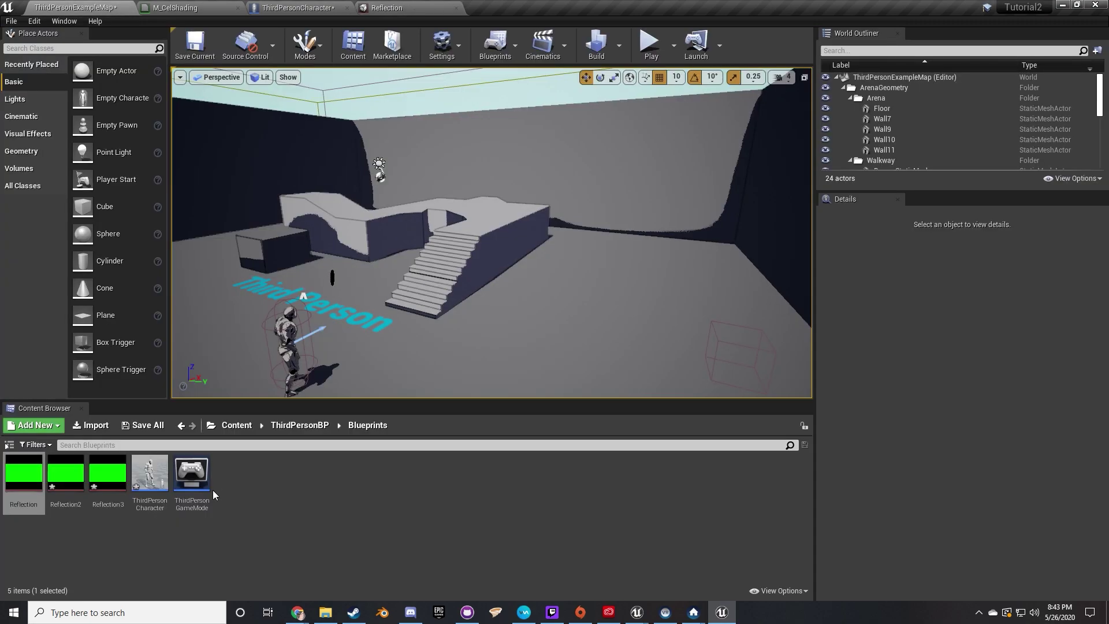
Set the Size X of the Reflection2 cube render target to 8 and save it
{"action": "double_click", "coordinate": [213, 490]}
{"action": "key", "text": "BackSpace"}
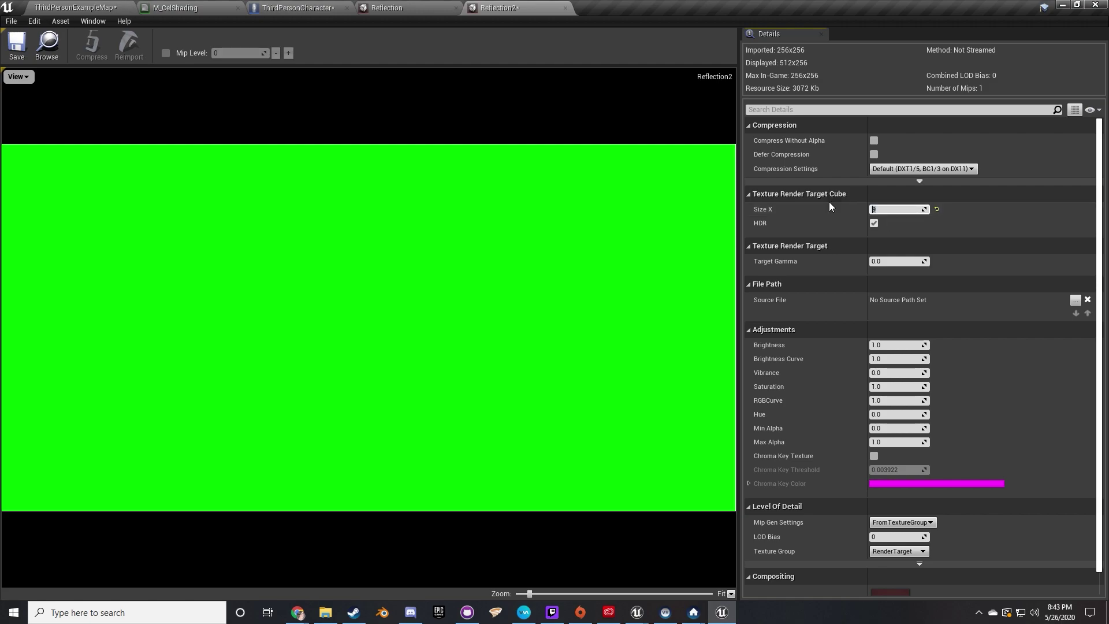
{"action": "type", "text": "8"}
{"action": "key", "text": "Return"}
Set the Size X of the Reflection3 cube render target to 4, save it and close the texture editors
{"action": "left_click", "coordinate": [75, 8]}
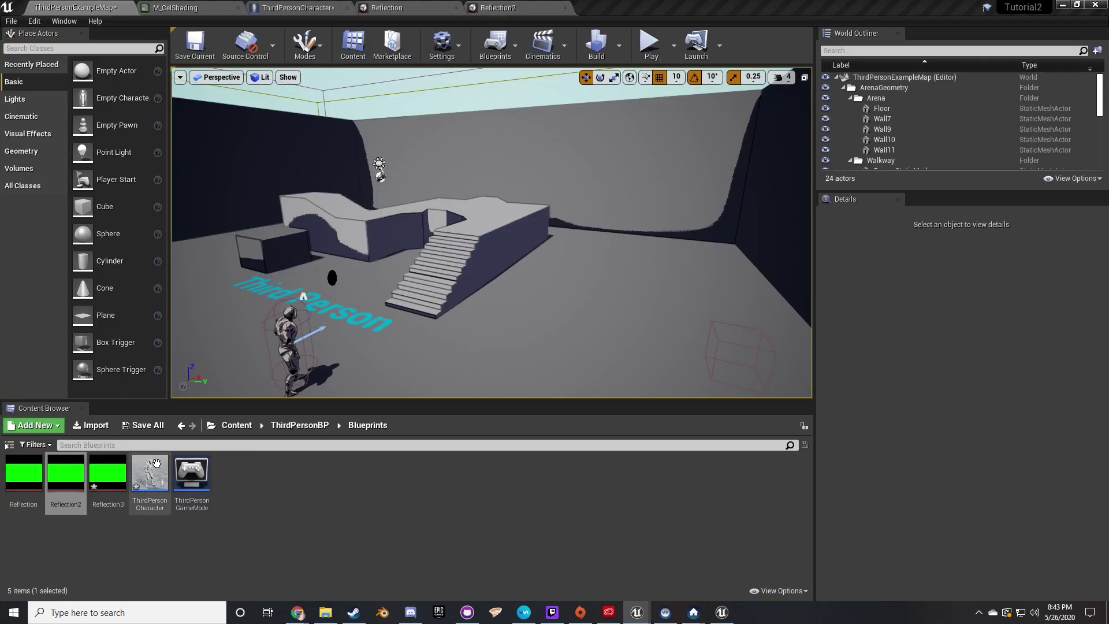
{"action": "double_click", "coordinate": [110, 480]}
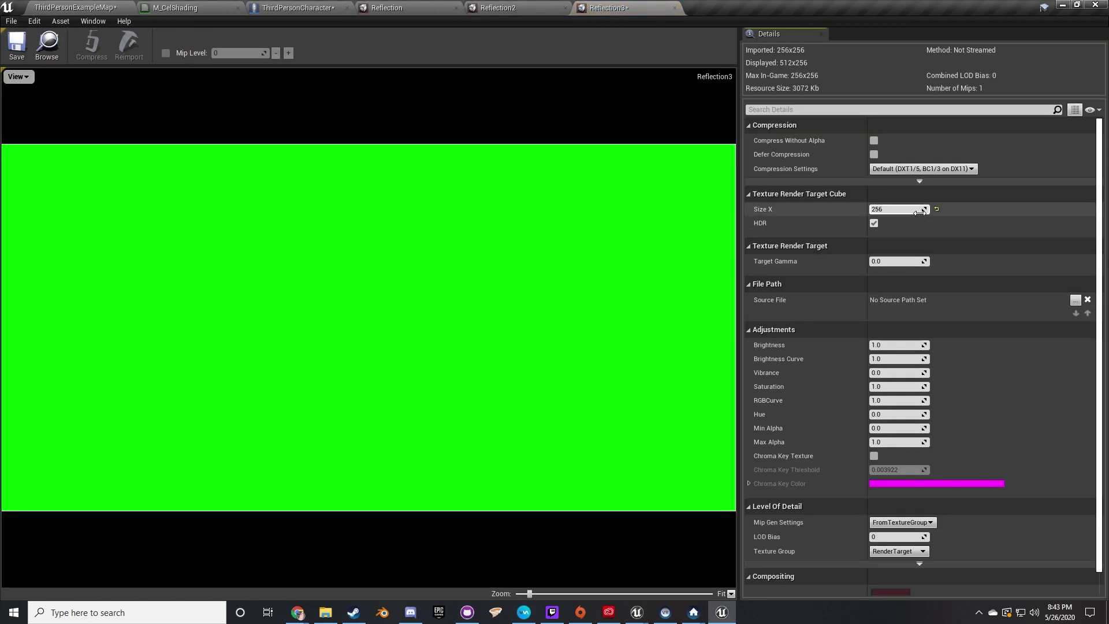
{"action": "type", "text": "4"}
{"action": "key", "text": "Return"}
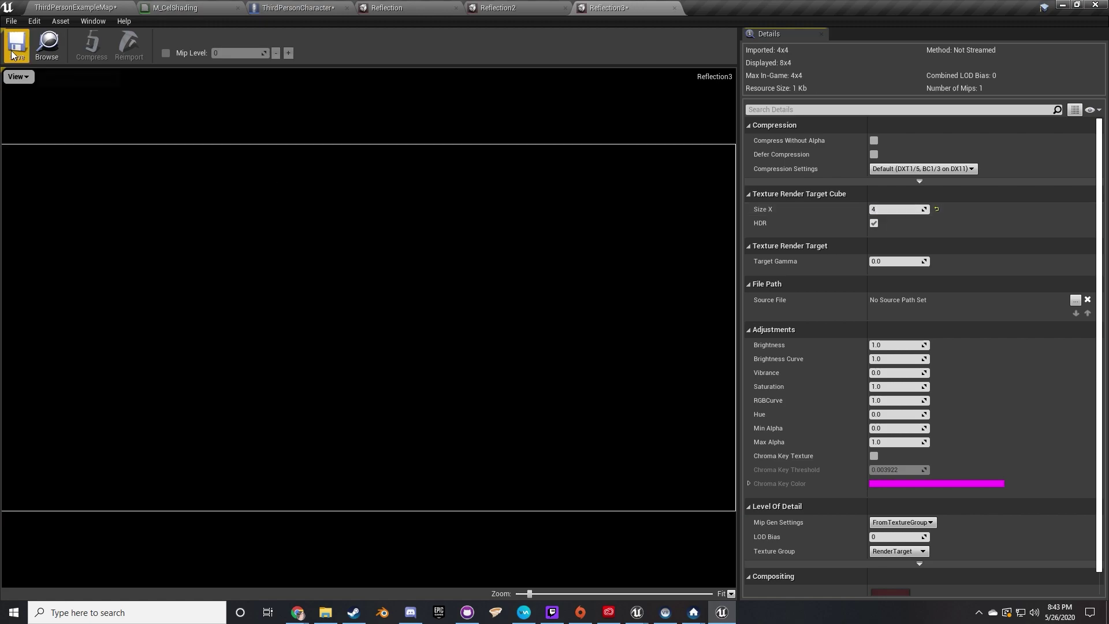
{"action": "left_click", "coordinate": [456, 8]}
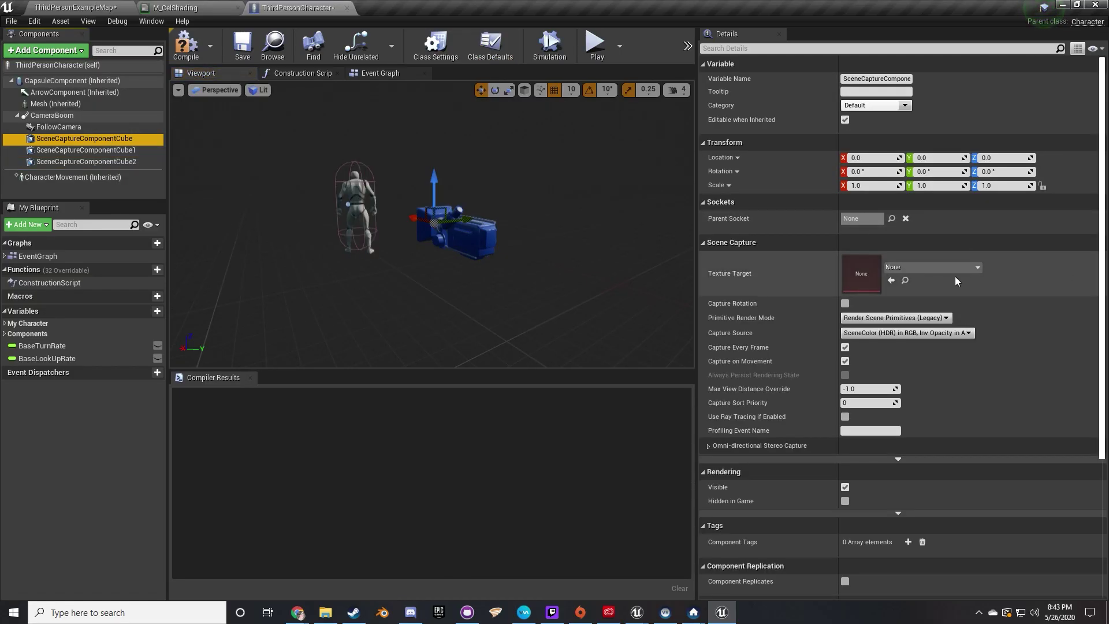
In ThirdPersonCharacter, assign Reflection as the Texture Target of SceneCaptureComponentCube and Reflection2 as that of SceneCaptureComponentCube1
{"action": "left_click", "coordinate": [947, 268]}
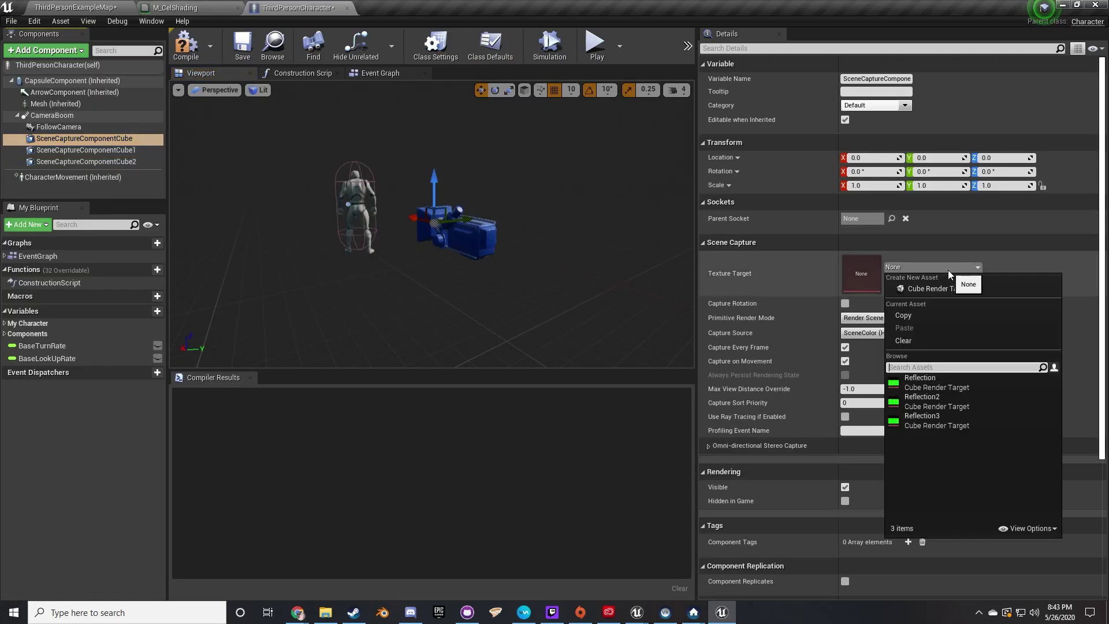
{"action": "left_click", "coordinate": [948, 381]}
{"action": "left_click", "coordinate": [142, 150]}
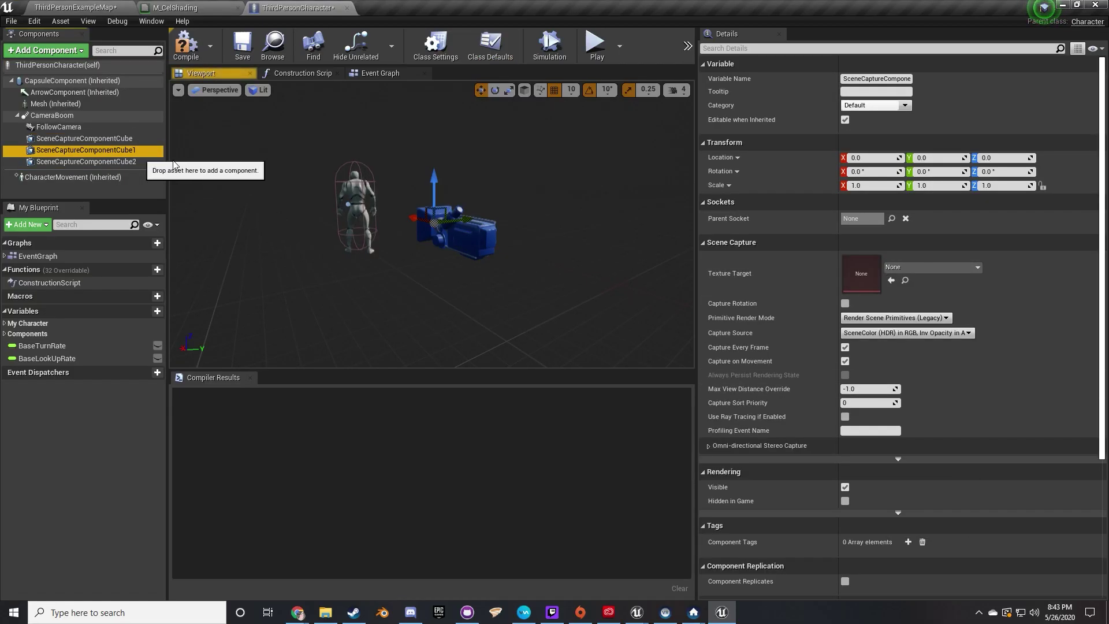
{"action": "left_click", "coordinate": [933, 267]}
{"action": "left_click", "coordinate": [933, 408]}
Assign Reflection3 as the Texture Target of SceneCaptureComponentCube2, and compile and save the blueprint
{"action": "left_click", "coordinate": [105, 153]}
{"action": "left_click", "coordinate": [95, 163]}
{"action": "left_click", "coordinate": [912, 267]}
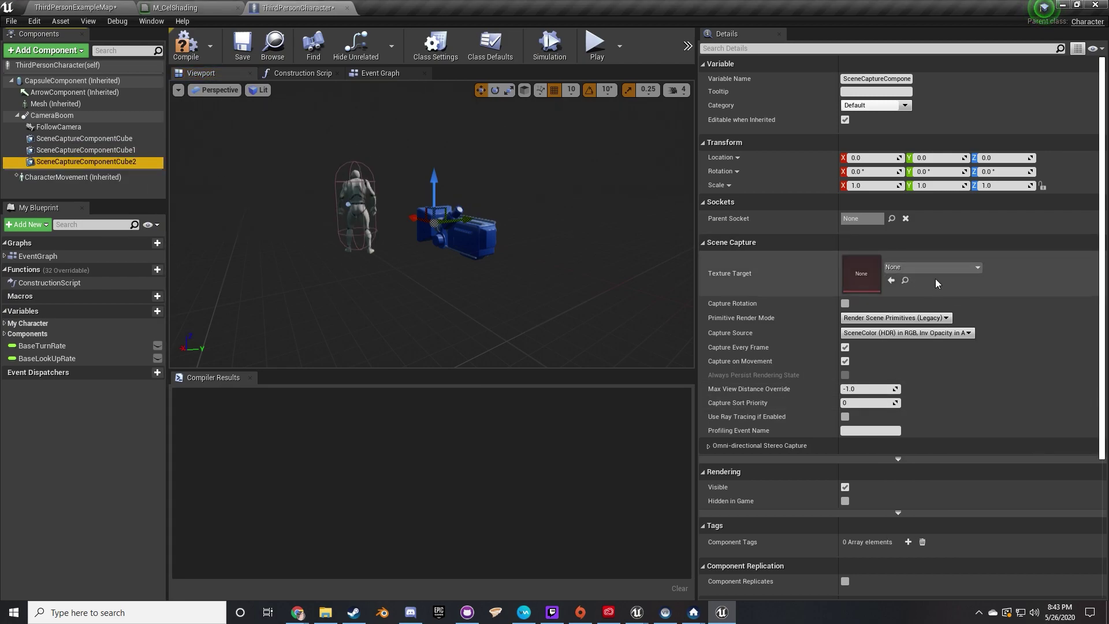
{"action": "left_click", "coordinate": [941, 423]}
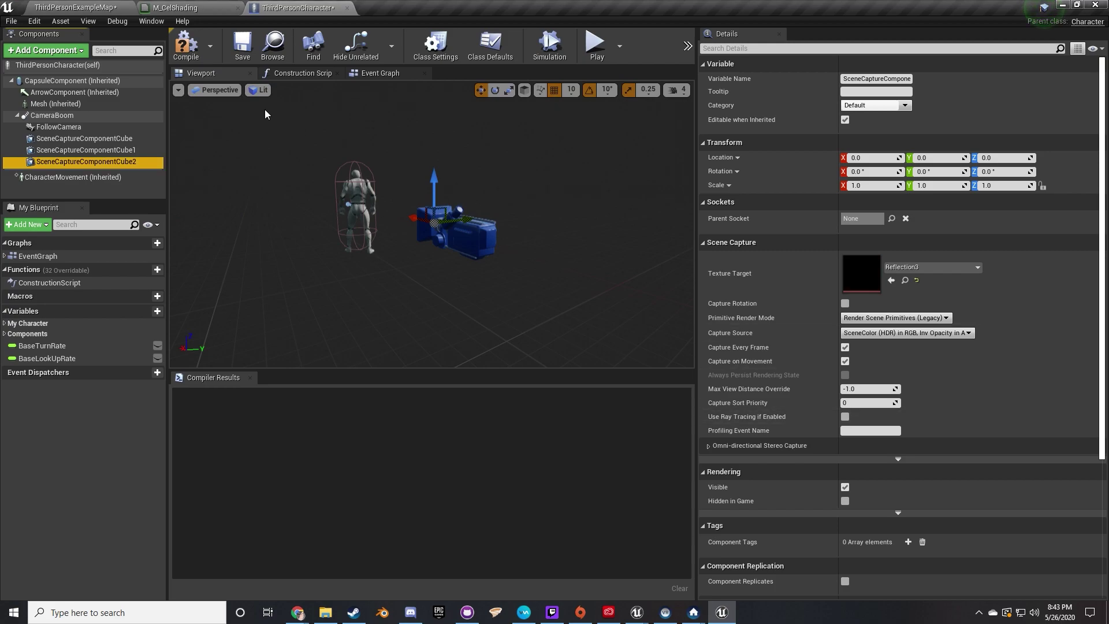
{"action": "left_click", "coordinate": [185, 44]}
{"action": "left_click", "coordinate": [242, 44]}
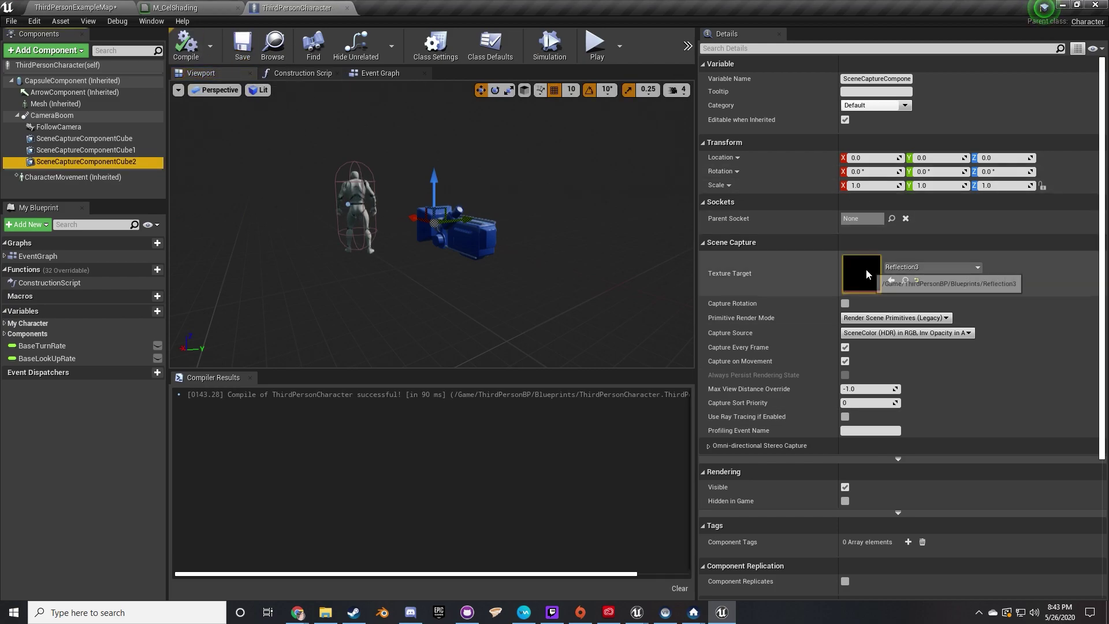
Disable Capture Every Frame and Capture on Movement on all three scene capture cubes, and compile and save the blueprint
{"action": "left_click", "coordinate": [845, 347]}
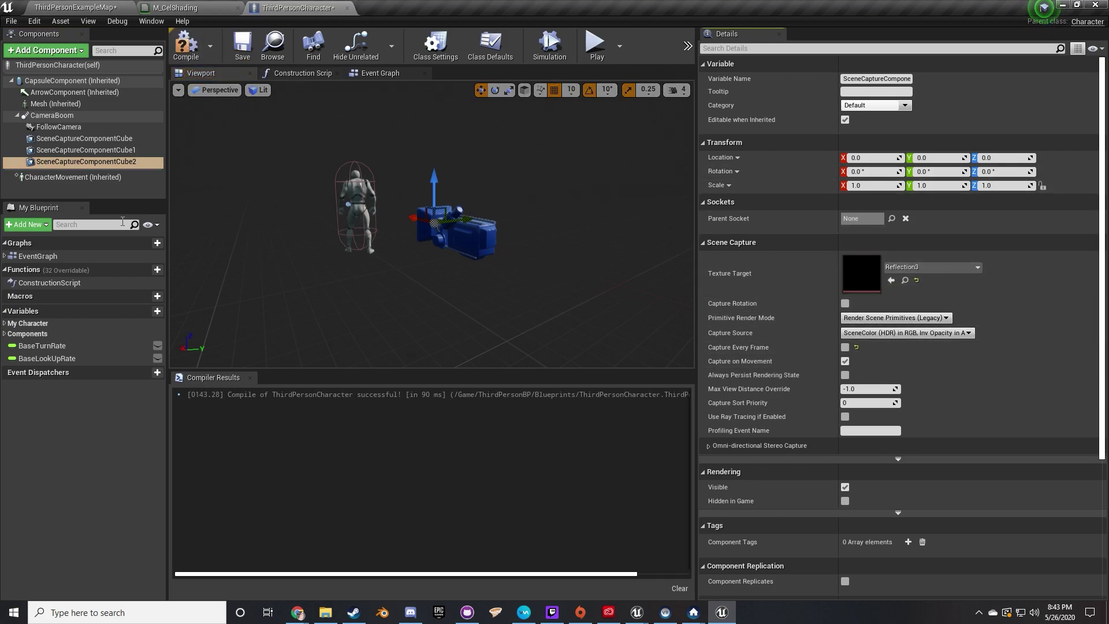
{"action": "left_click", "coordinate": [101, 139]}
{"action": "left_click", "coordinate": [86, 162], "text": "shift"}
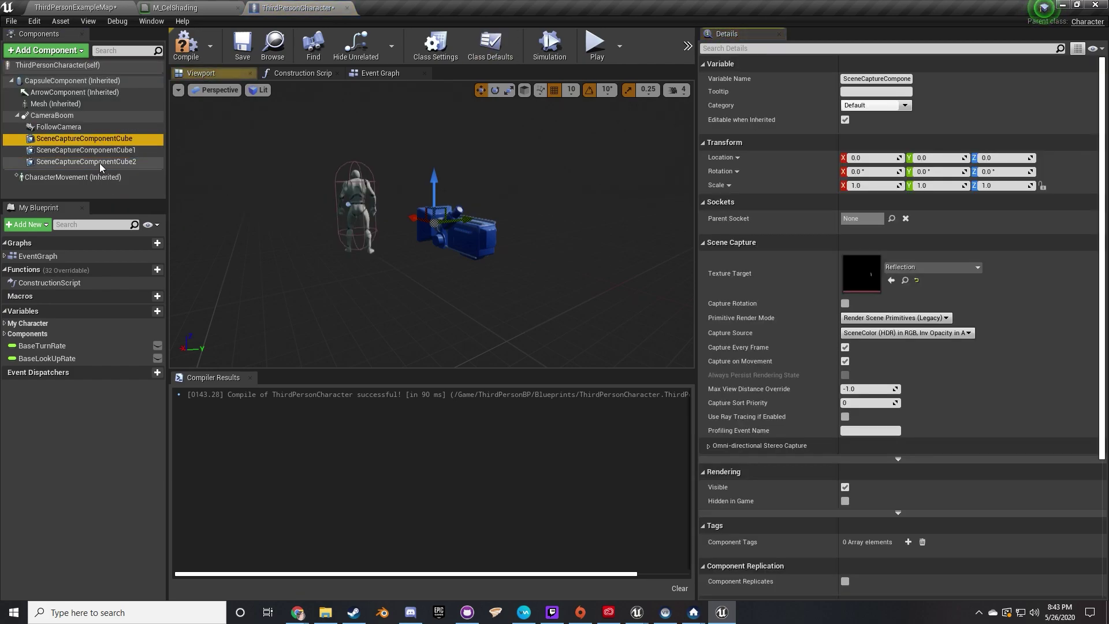
{"action": "left_click", "coordinate": [845, 243]}
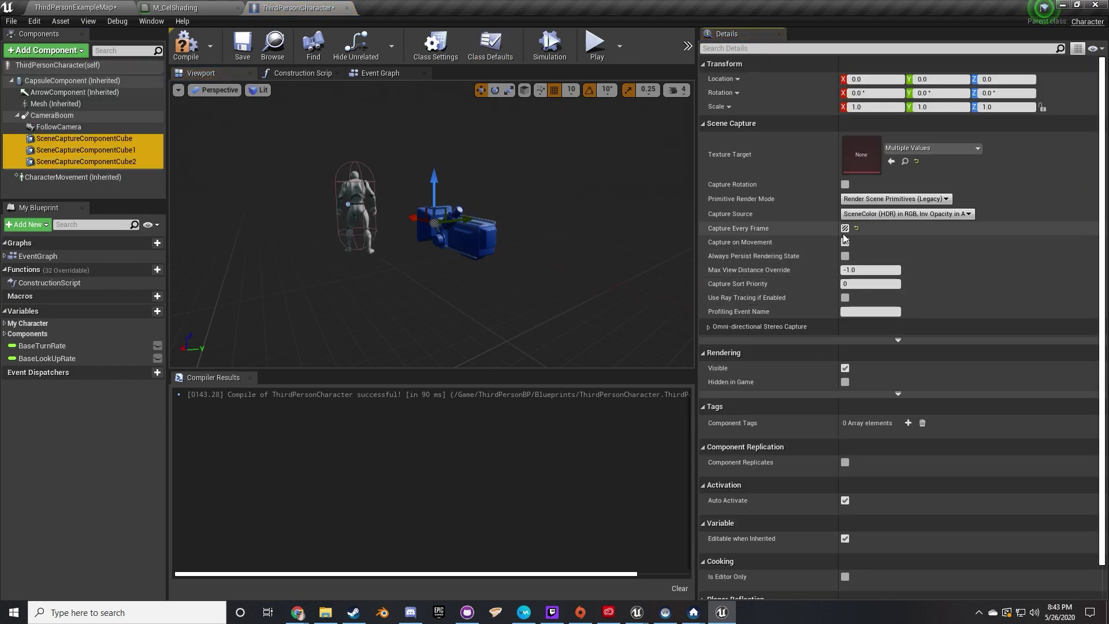
{"action": "left_click", "coordinate": [845, 242]}
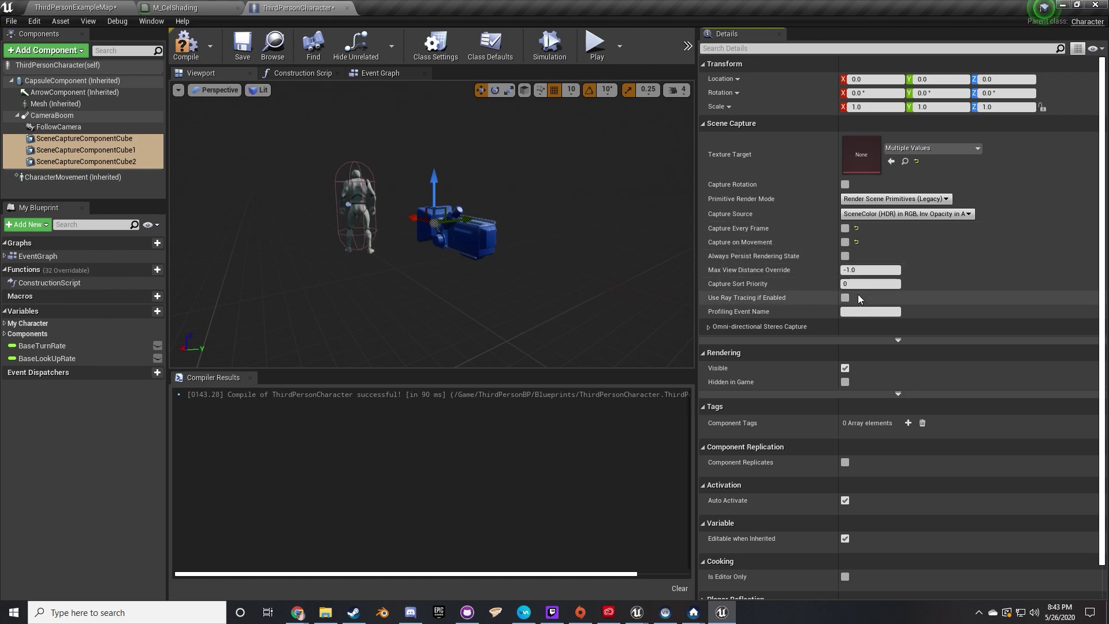
{"action": "left_click", "coordinate": [196, 44]}
{"action": "left_click", "coordinate": [243, 45]}
Create a new blueprint function named ReflectionUpdate
{"action": "left_click", "coordinate": [402, 76]}
{"action": "scroll", "coordinate": [441, 180], "scroll_direction": "down", "scroll_amount": 7}
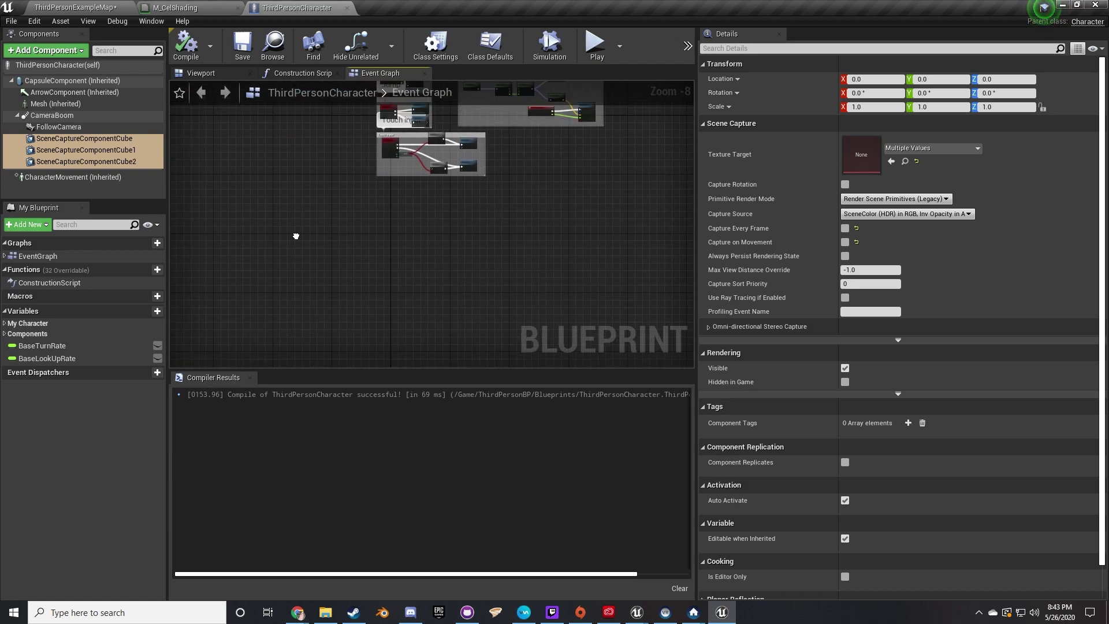
{"action": "left_click", "coordinate": [147, 269]}
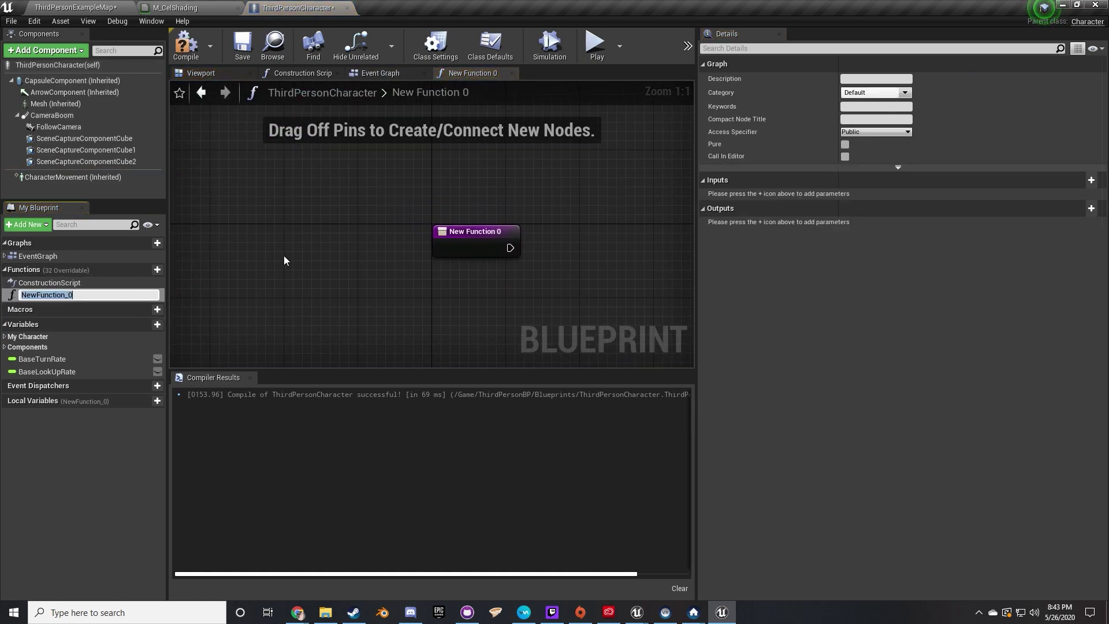
{"action": "type", "text": "ReflectionUpdate"}
{"action": "key", "text": "Return"}
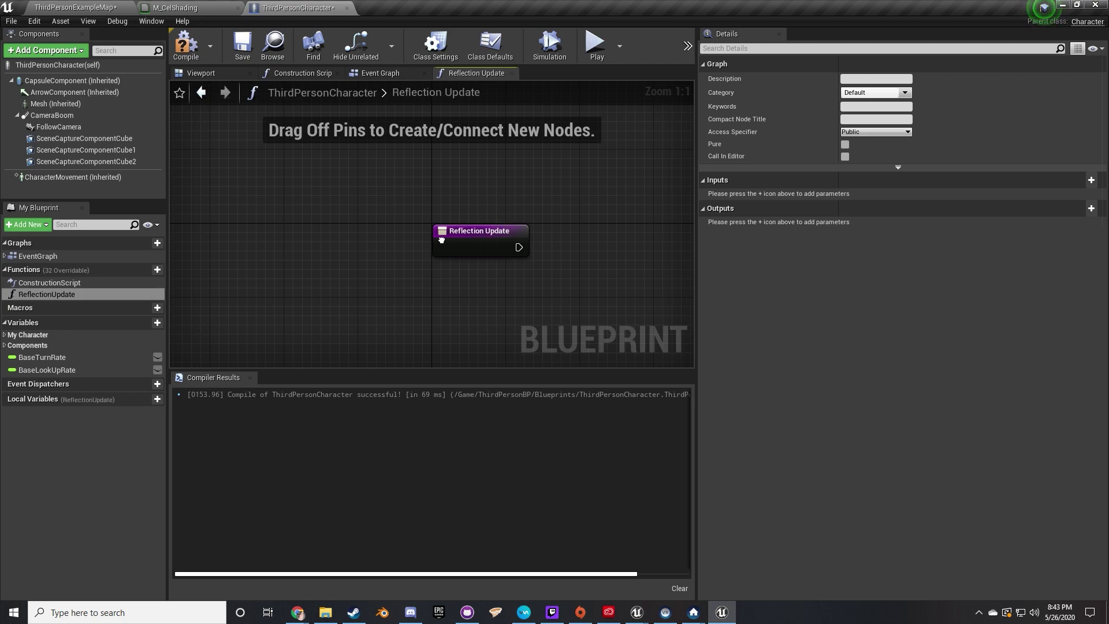
Add references to all three scene capture cubes to the ReflectionUpdate graph and place the entry node below them
{"action": "left_click", "coordinate": [117, 139]}
{"action": "left_click", "coordinate": [108, 161], "text": "shift"}
{"action": "left_click_drag", "start_coordinate": [46, 149], "coordinate": [475, 155]}
{"action": "left_click_drag", "start_coordinate": [338, 209], "coordinate": [410, 286]}
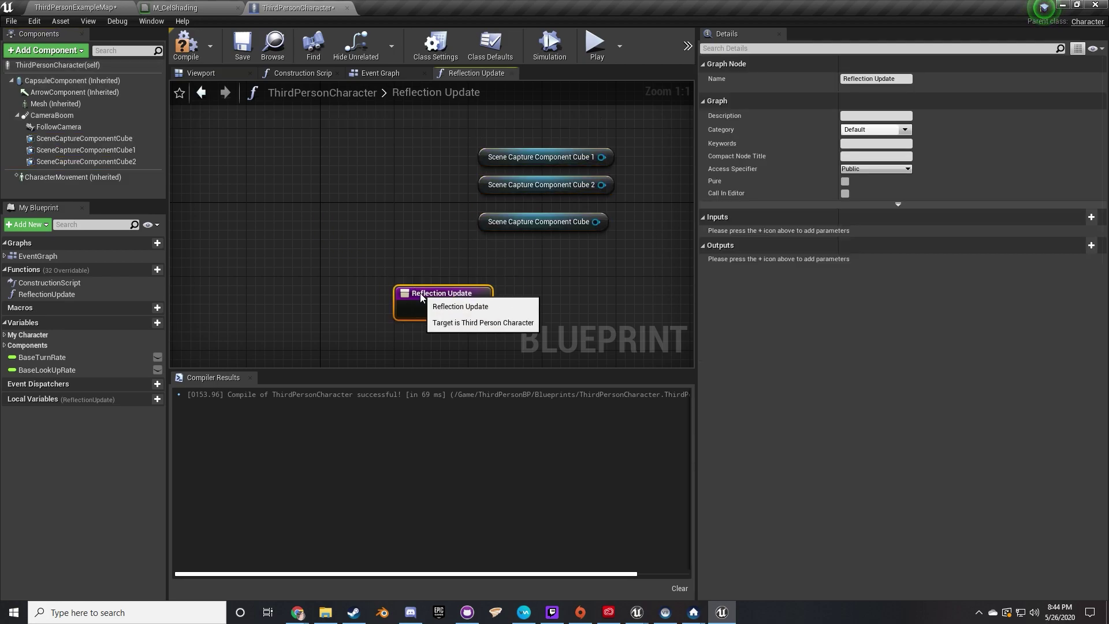
Add a Capture Scene node targeting Scene Capture Component Cube and connect it to the Reflection Update entry node
{"action": "right_click_drag", "start_coordinate": [572, 260], "coordinate": [395, 221]}
{"action": "left_click_drag", "start_coordinate": [415, 199], "coordinate": [411, 238]}
{"action": "type", "text": "capture"}
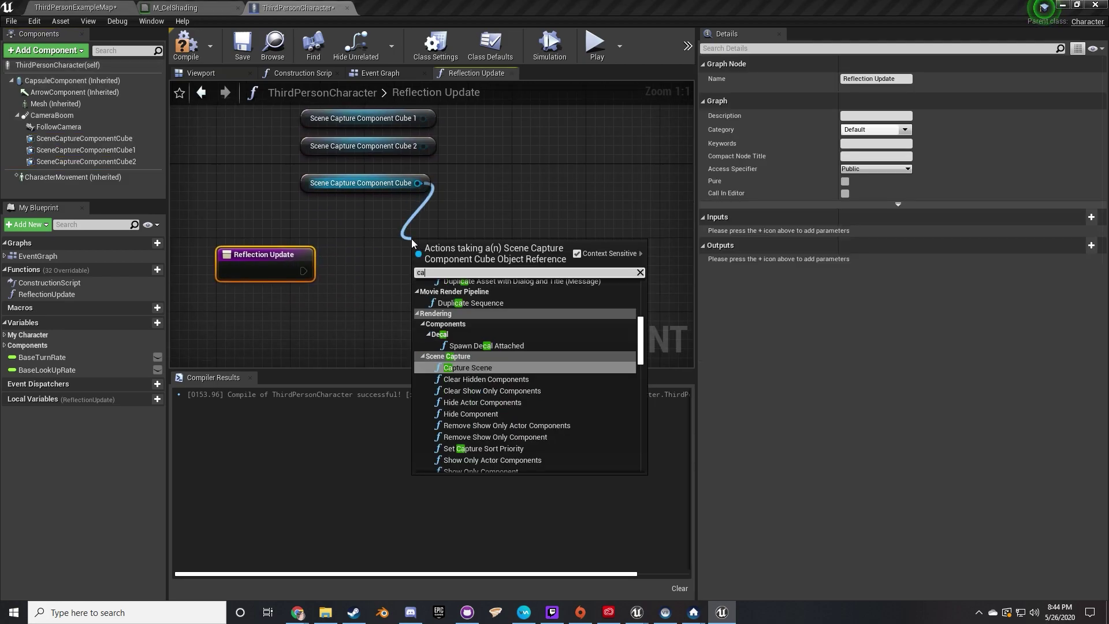
{"action": "left_click", "coordinate": [480, 363]}
{"action": "left_click_drag", "start_coordinate": [487, 257], "coordinate": [478, 257]}
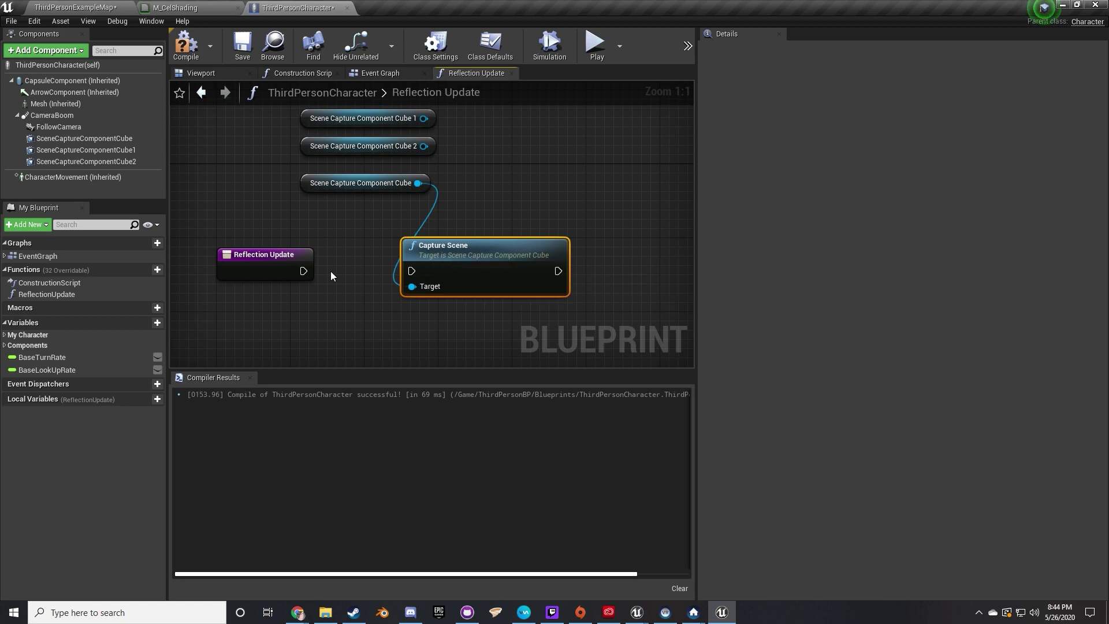
{"action": "scroll", "coordinate": [438, 270], "scroll_direction": "down", "scroll_amount": 4}
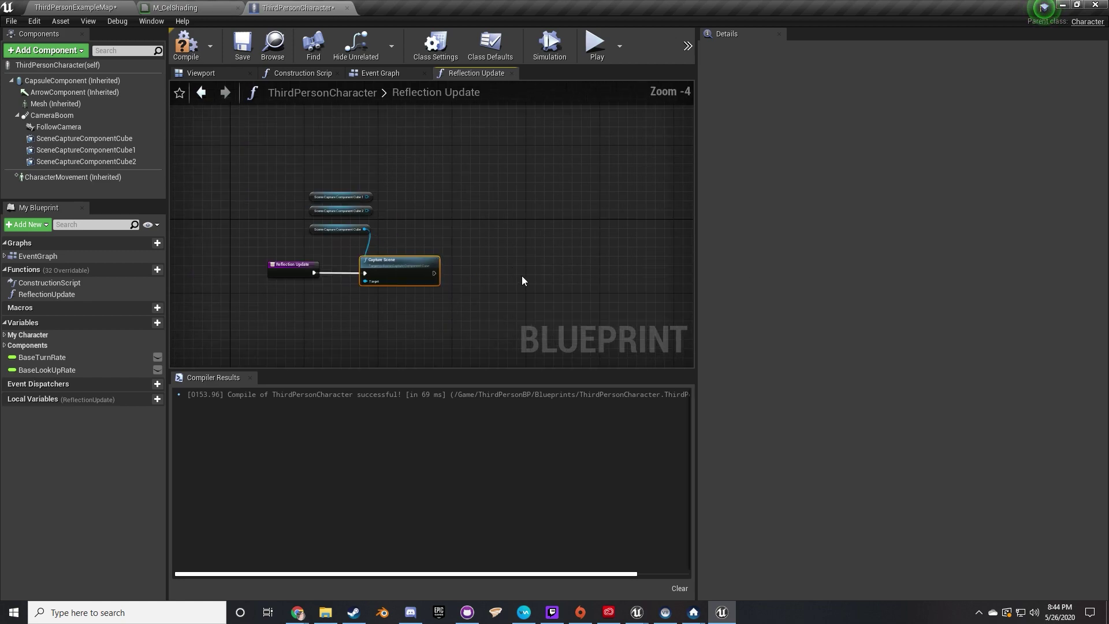
Chain two more Capture Scene nodes after the first, targeting Scene Capture Component Cube 2 and then Cube 1
{"action": "left_click_drag", "start_coordinate": [536, 284], "coordinate": [458, 256]}
{"action": "key", "text": "ctrl+v"}
{"action": "left_click_drag", "start_coordinate": [604, 270], "coordinate": [546, 253]}
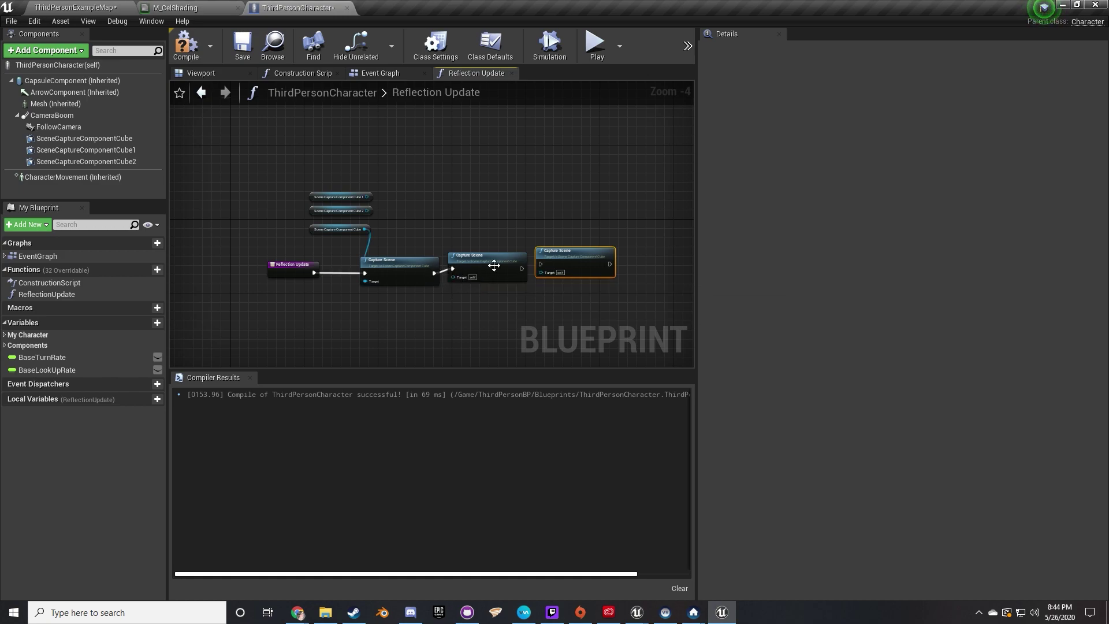
{"action": "left_click_drag", "start_coordinate": [366, 201], "coordinate": [435, 267]}
{"action": "left_click", "coordinate": [354, 218]}
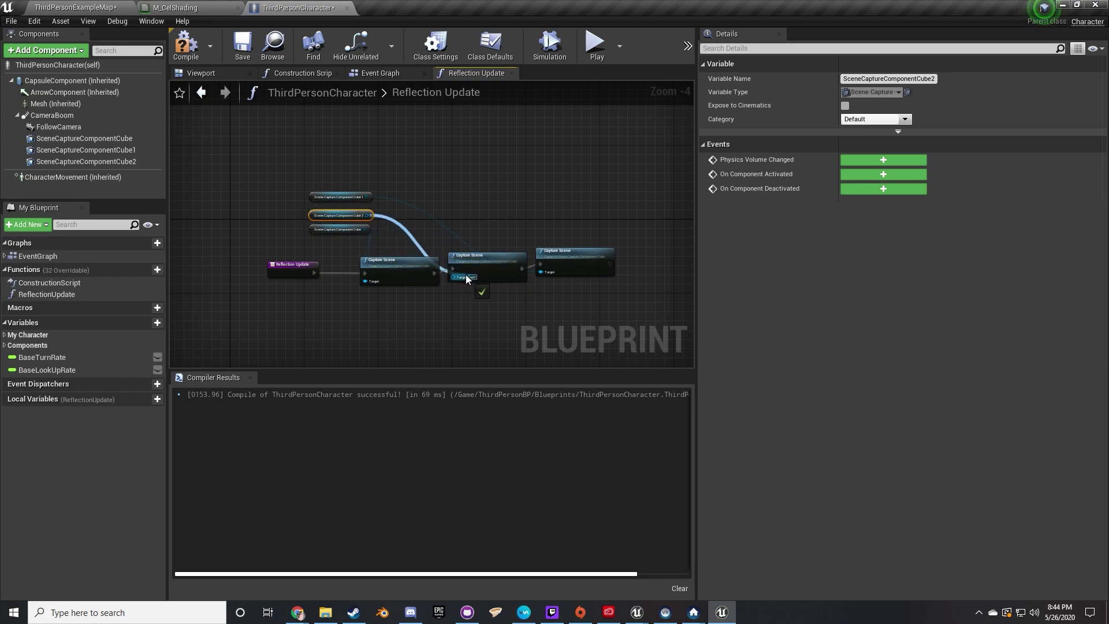
Add an Event BeginPlay node in an empty area of the character's Event Graph
{"action": "left_click", "coordinate": [398, 73]}
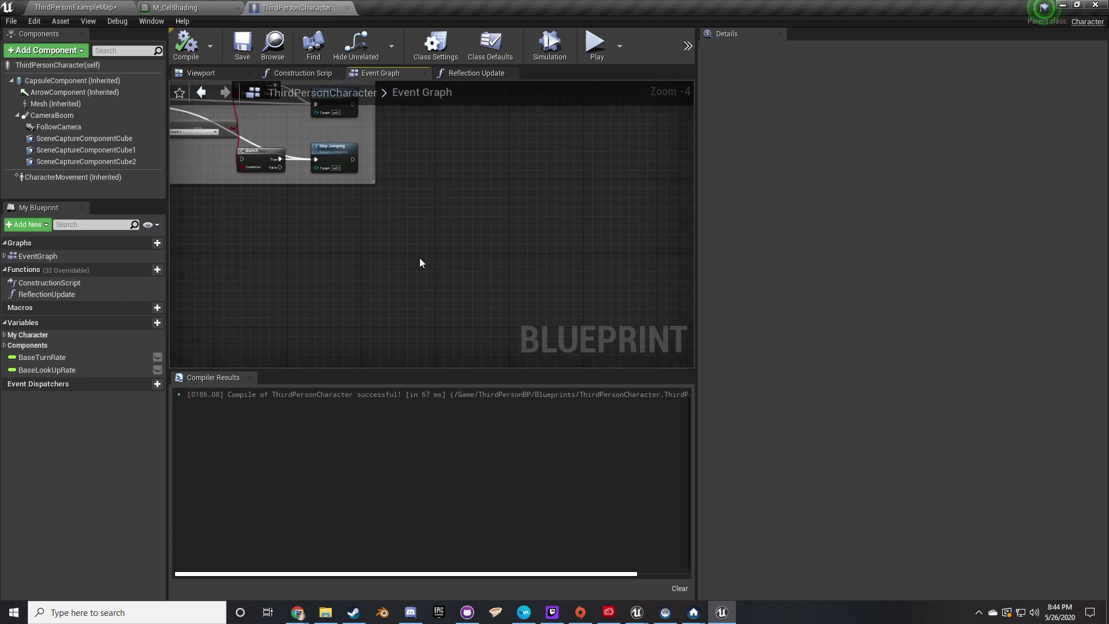
{"action": "left_click", "coordinate": [67, 295]}
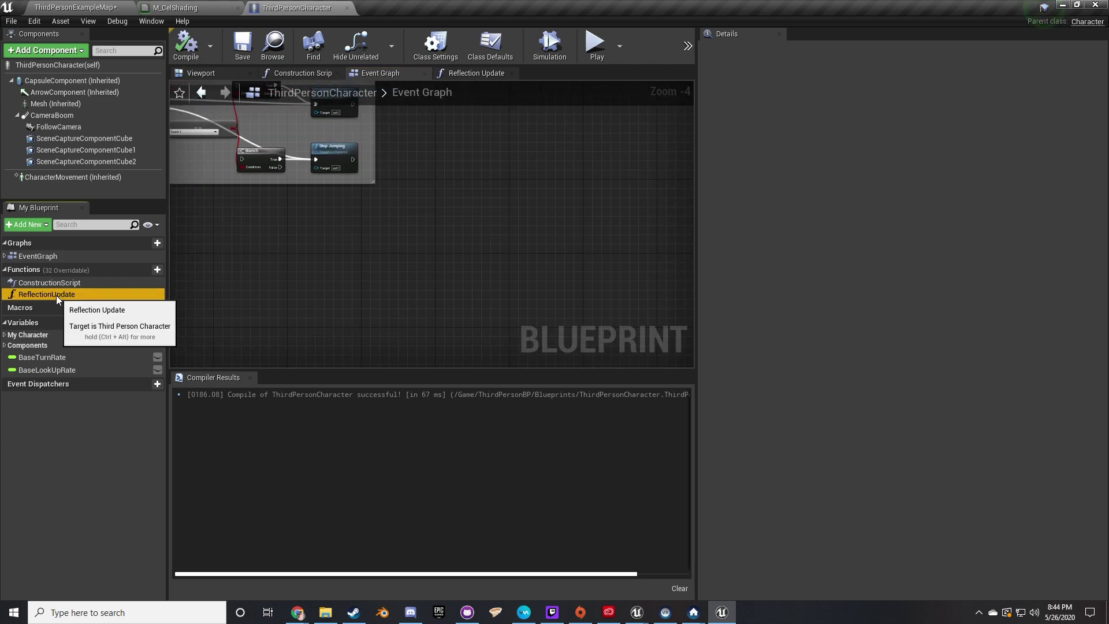
{"action": "right_click", "coordinate": [404, 279]}
{"action": "type", "text": "beg"}
{"action": "scroll", "coordinate": [486, 492], "scroll_direction": "up", "scroll_amount": 10}
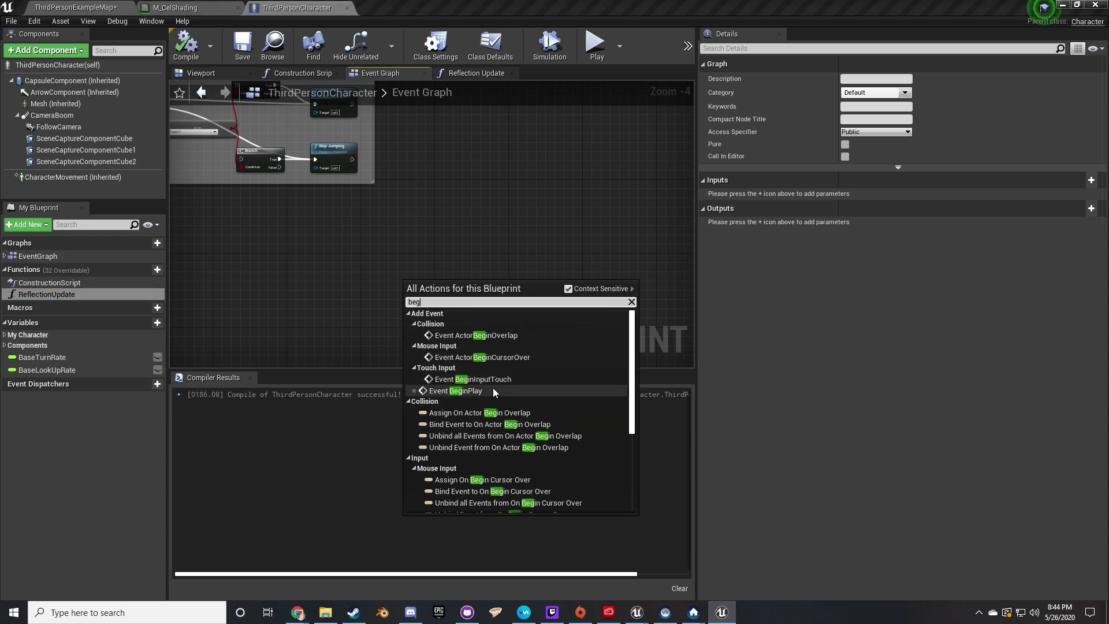
{"action": "left_click", "coordinate": [453, 350]}
{"action": "scroll", "coordinate": [462, 312], "scroll_direction": "up", "scroll_amount": 4}
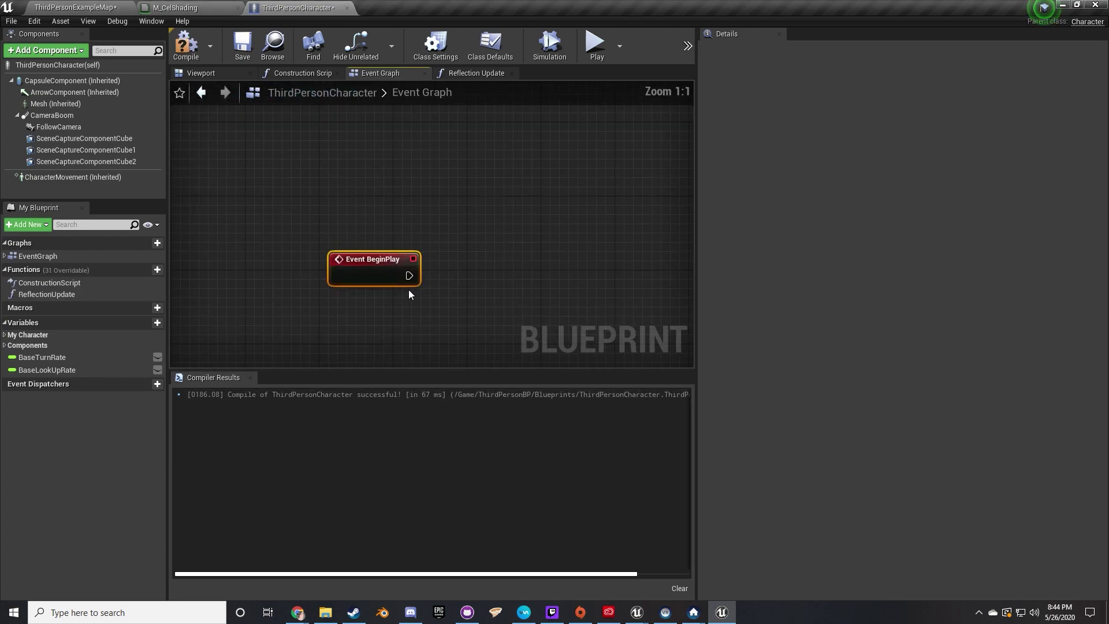
Add a Set Timer by Function Name node connected to Event BeginPlay
{"action": "left_click_drag", "start_coordinate": [418, 279], "coordinate": [293, 265]}
{"action": "left_click_drag", "start_coordinate": [435, 266], "coordinate": [435, 265]}
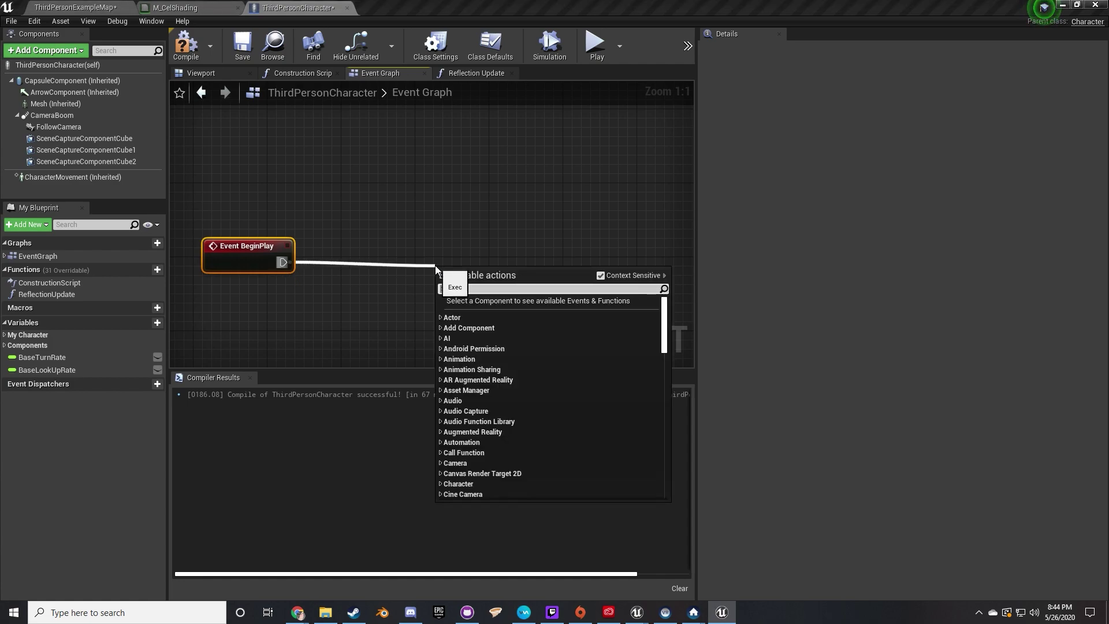
{"action": "type", "text": "set timer"}
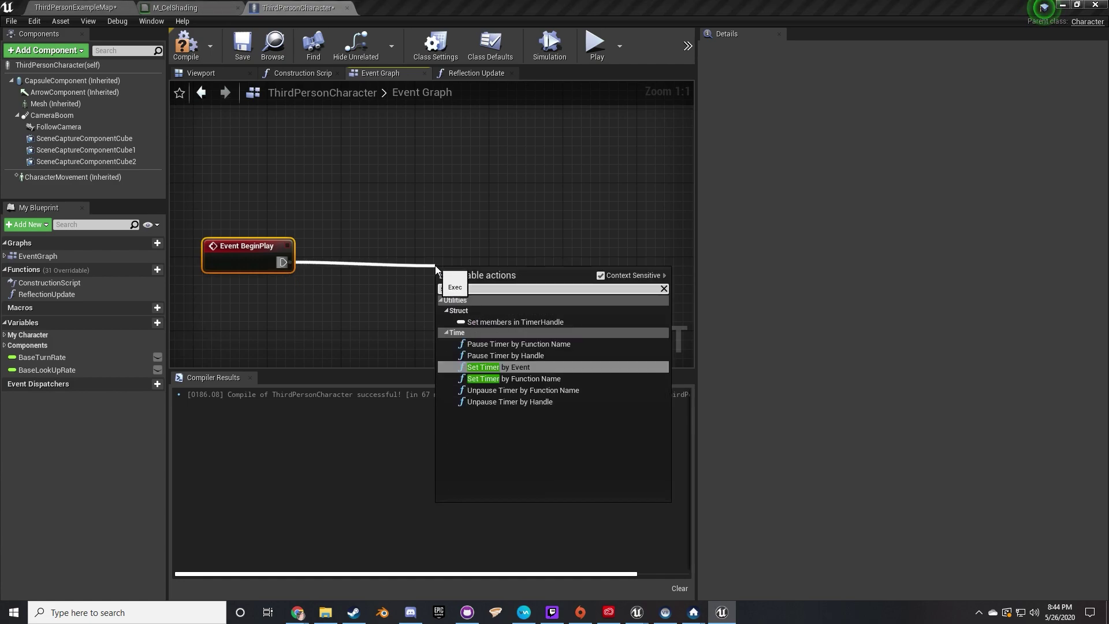
{"action": "key", "text": "Down"}
{"action": "key", "text": "Return"}
{"action": "right_click_drag", "start_coordinate": [456, 244], "coordinate": [425, 111]}
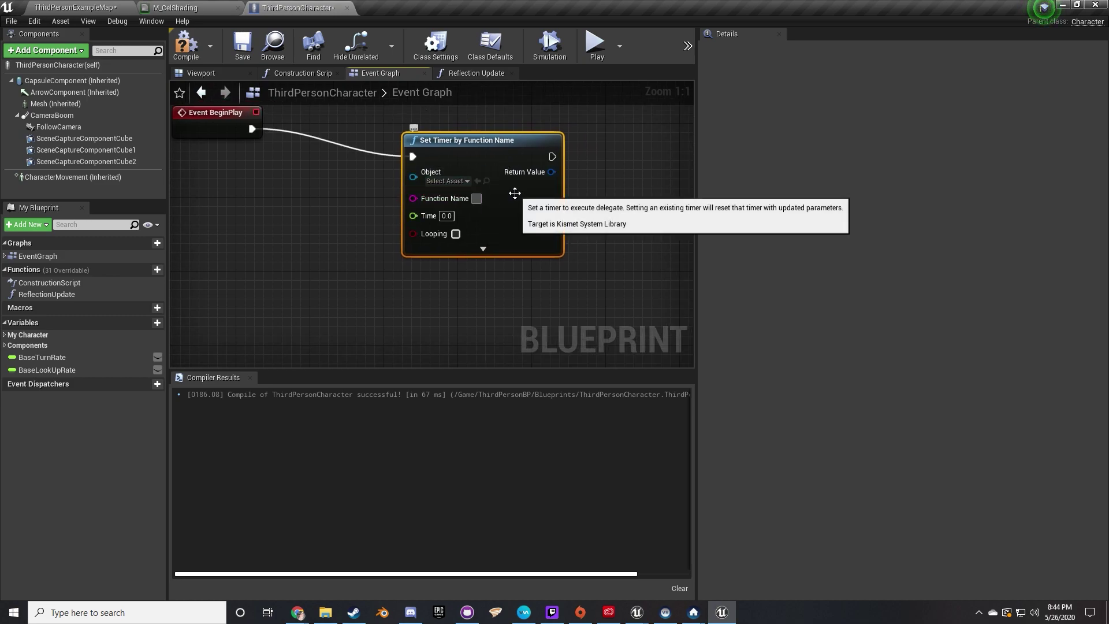
Set the timer's function name to ReflectionUpdate and its time to 4.0, enable looping, and compile the blueprint
{"action": "type", "text": "Reflec"}
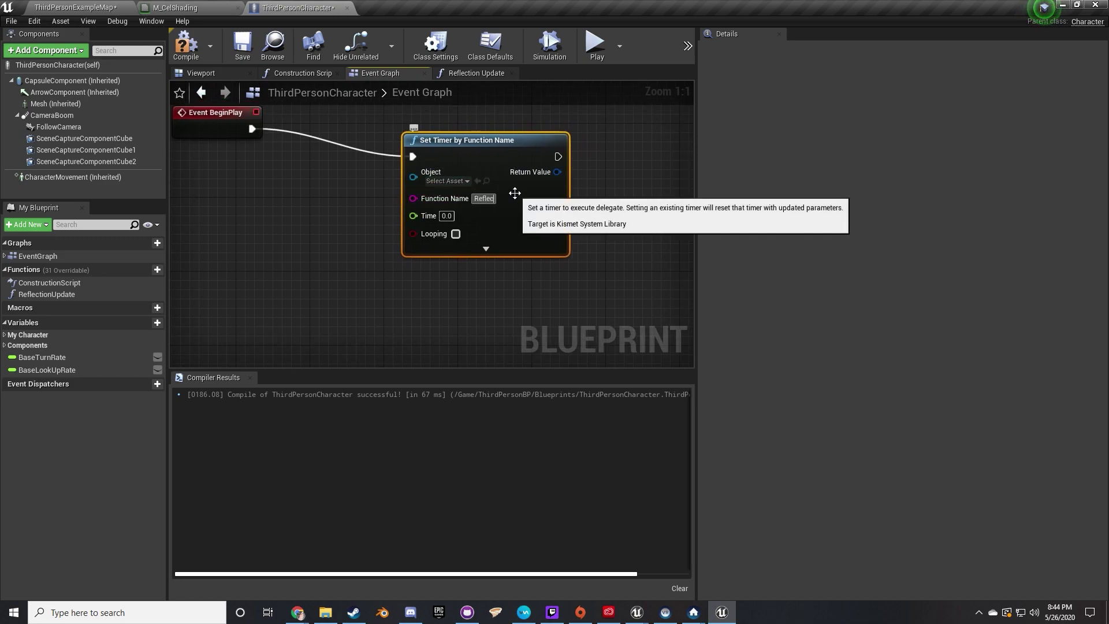
{"action": "type", "text": "tionUpdate"}
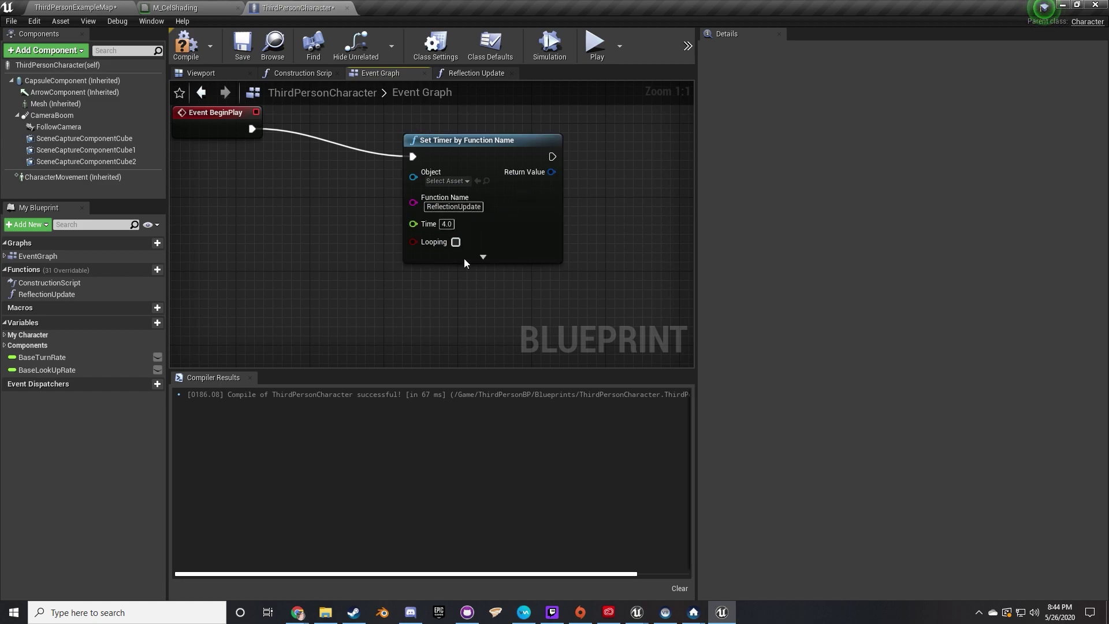
{"action": "left_click", "coordinate": [457, 242]}
{"action": "left_click", "coordinate": [187, 52]}
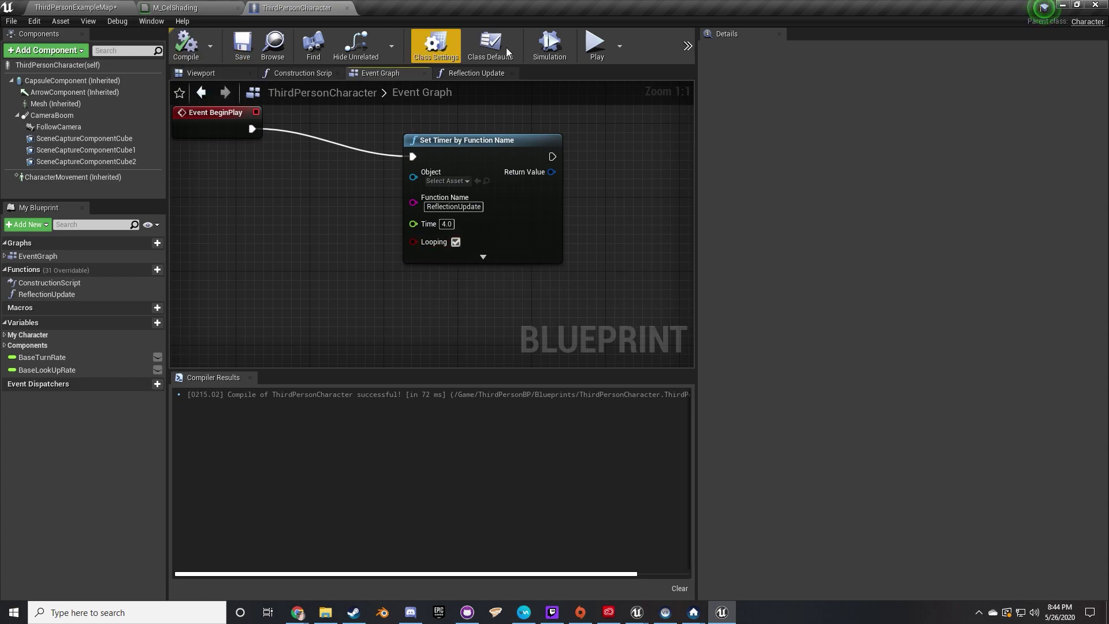
Check the ReflectionUpdate function graph, return to ThirdPersonExampleMap and save all modified project assets
{"action": "left_click", "coordinate": [492, 74]}
{"action": "left_click", "coordinate": [392, 74]}
{"action": "left_click", "coordinate": [75, 8]}
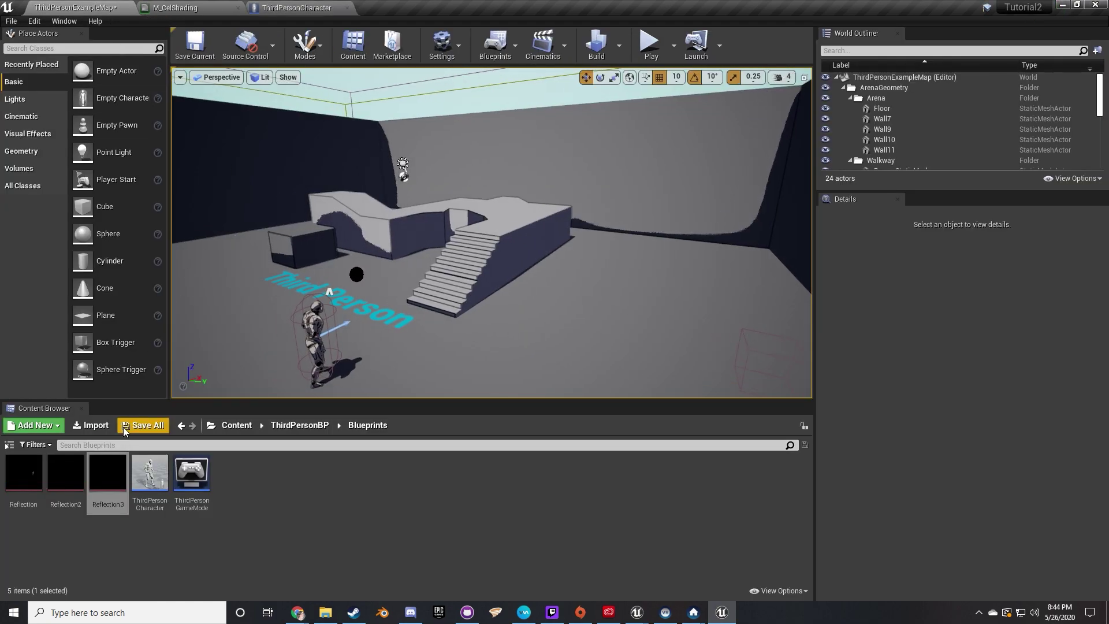
{"action": "left_click", "coordinate": [141, 426]}
{"action": "left_click", "coordinate": [675, 413]}
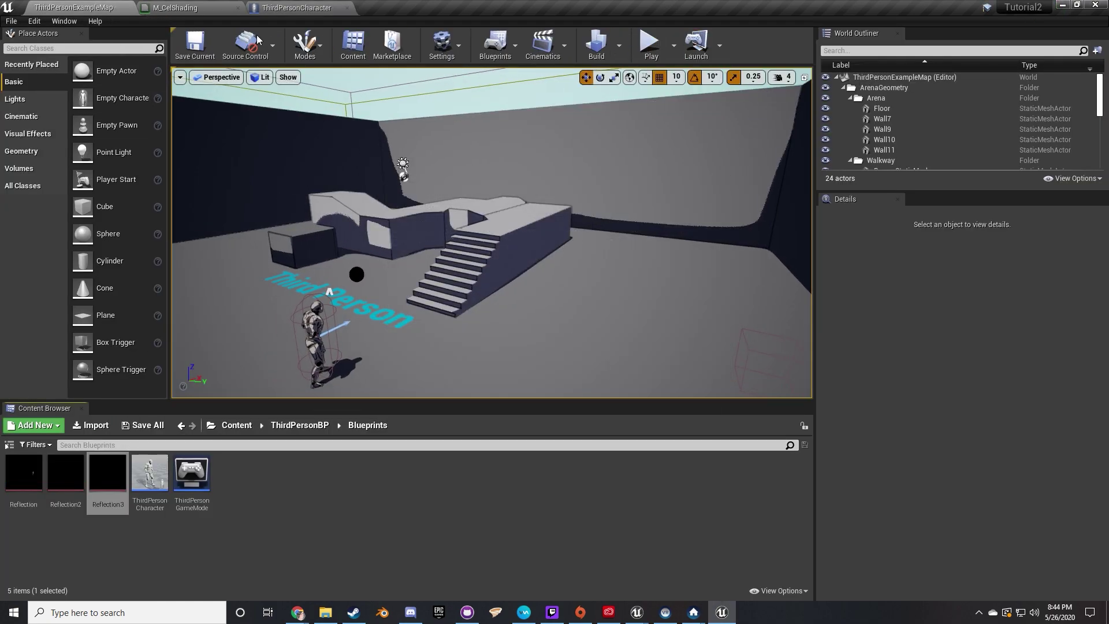
In M_CelShading, assign the Reflection render target to the top Texture Sample and Reflection2 to the middle one
{"action": "left_click", "coordinate": [191, 8]}
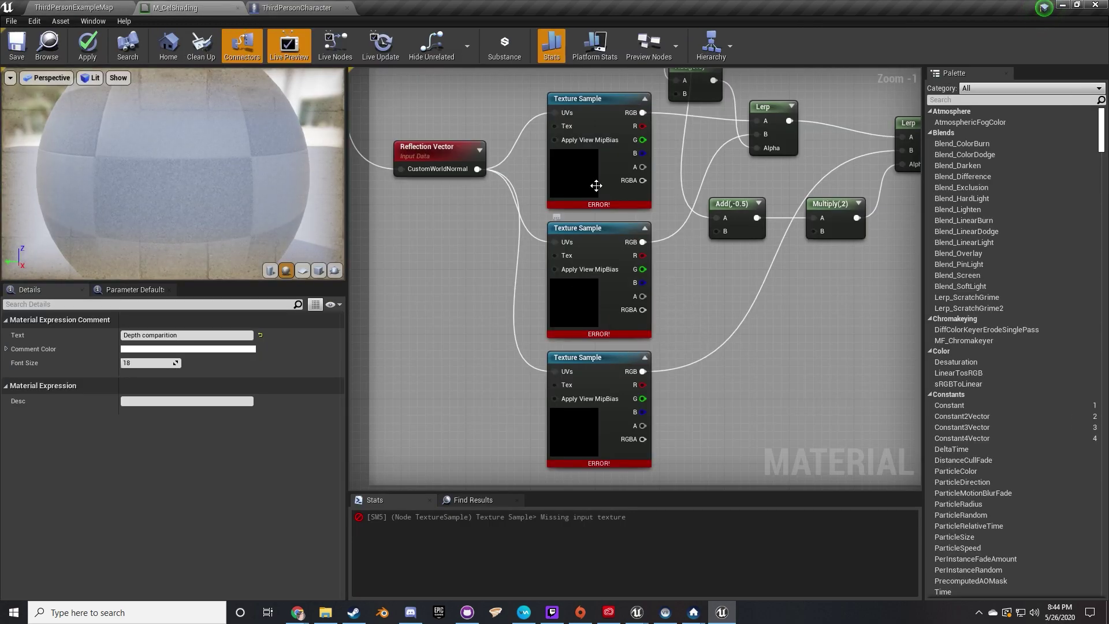
{"action": "left_click", "coordinate": [596, 184]}
{"action": "left_click", "coordinate": [213, 440]}
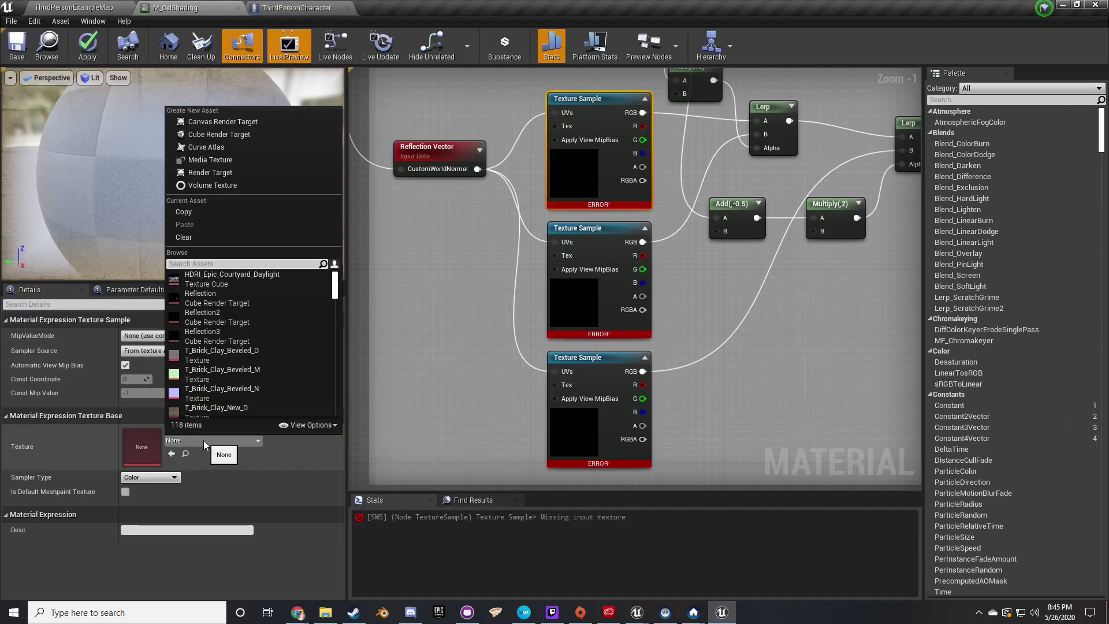
{"action": "left_click", "coordinate": [211, 297]}
{"action": "left_click", "coordinate": [597, 260]}
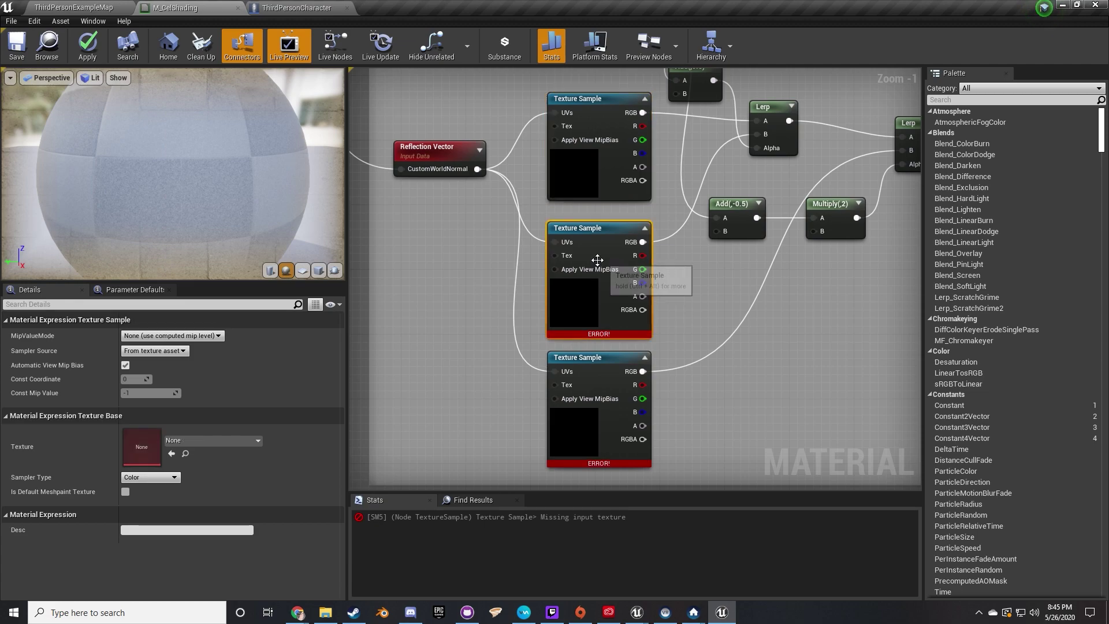
{"action": "left_click", "coordinate": [213, 441]}
{"action": "left_click", "coordinate": [211, 307]}
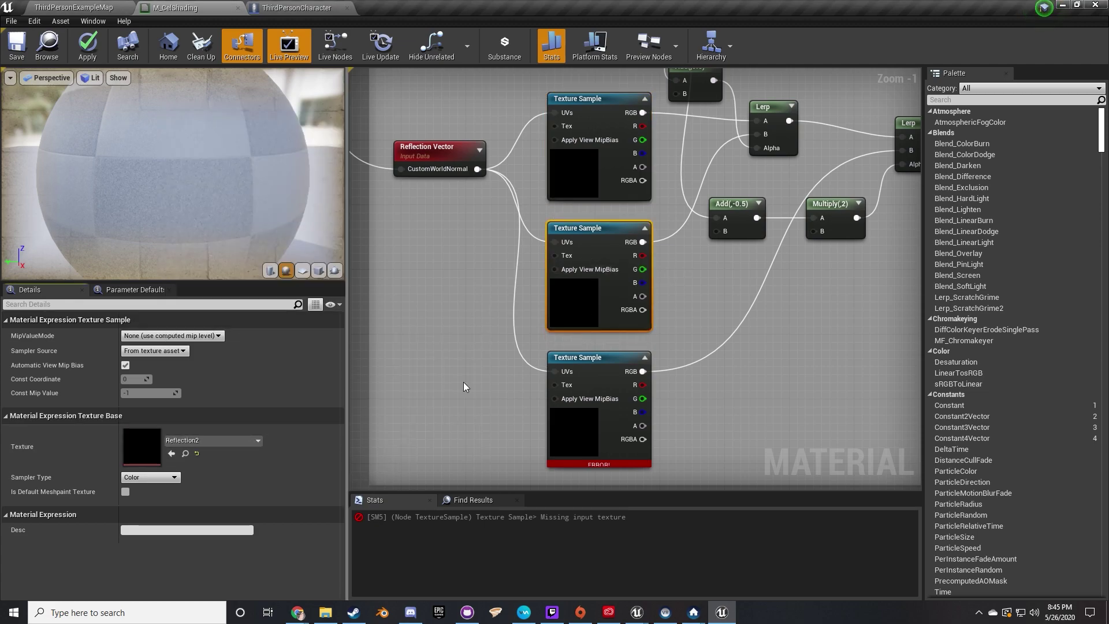
Assign the Reflection3 render target to the bottom Texture Sample and save the material
{"action": "left_click", "coordinate": [606, 452]}
{"action": "left_click", "coordinate": [213, 440]}
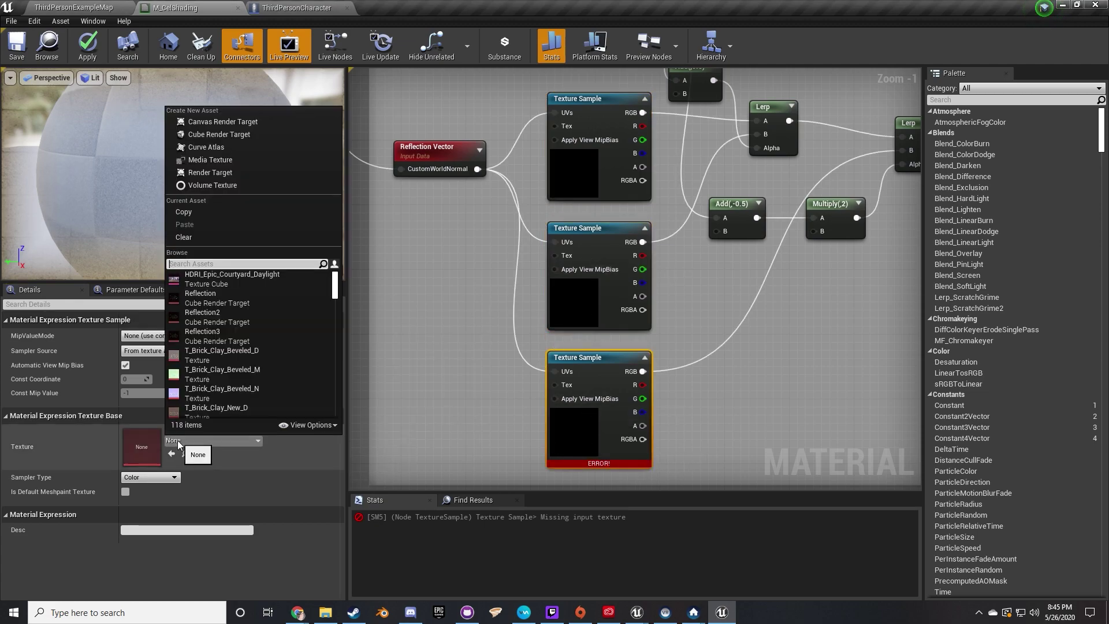
{"action": "left_click", "coordinate": [211, 319]}
{"action": "left_click", "coordinate": [17, 45]}
{"action": "scroll", "coordinate": [605, 280], "scroll_direction": "down", "scroll_amount": 5}
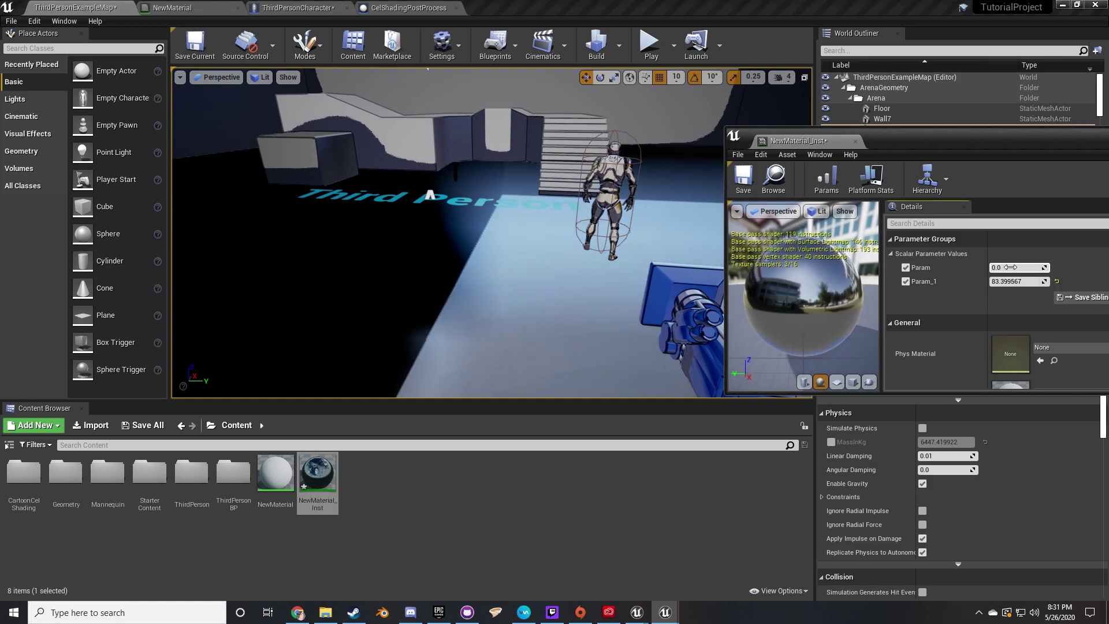
In TutorialProject, play the level and run and jump the character around to examine the cel-shaded floor reflections
{"action": "key", "text": "s"}
{"action": "right_click_drag", "start_coordinate": [577, 260], "coordinate": [455, 235]}
{"action": "key", "text": "w"}
{"action": "left_click", "coordinate": [651, 45]}
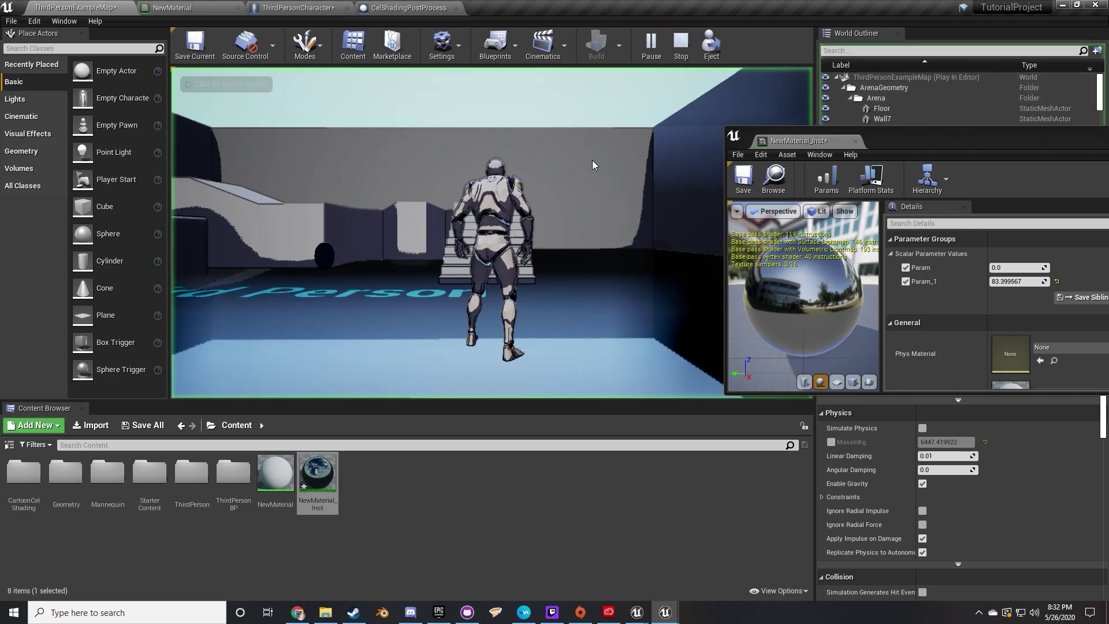
{"action": "left_click", "coordinate": [597, 155]}
{"action": "key", "text": "w"}
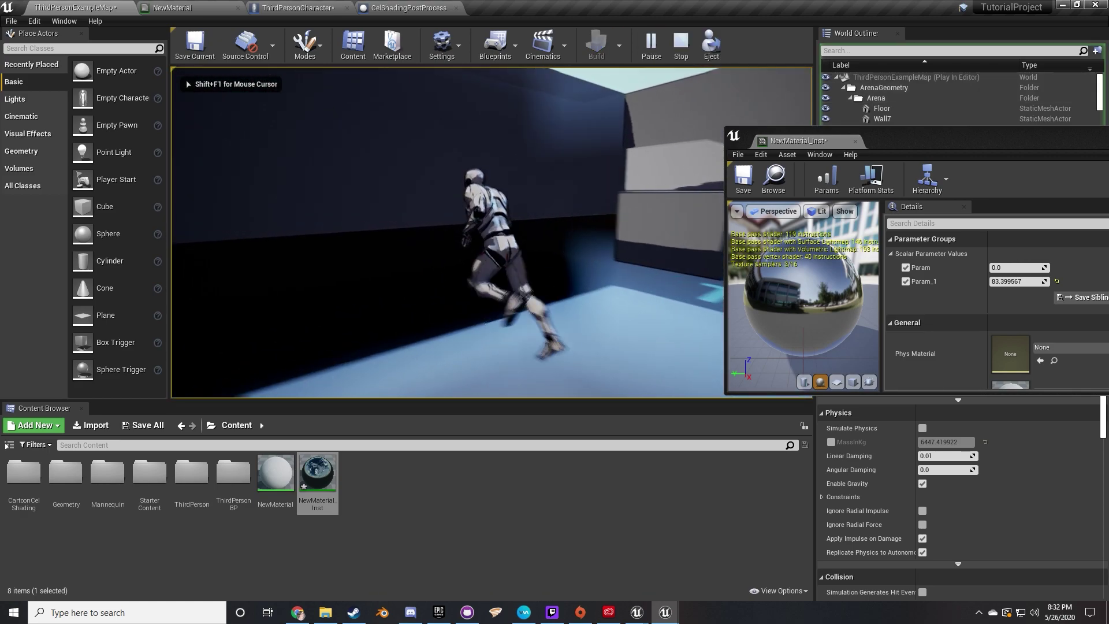
{"action": "key", "text": "d"}
{"action": "key", "text": "w"}
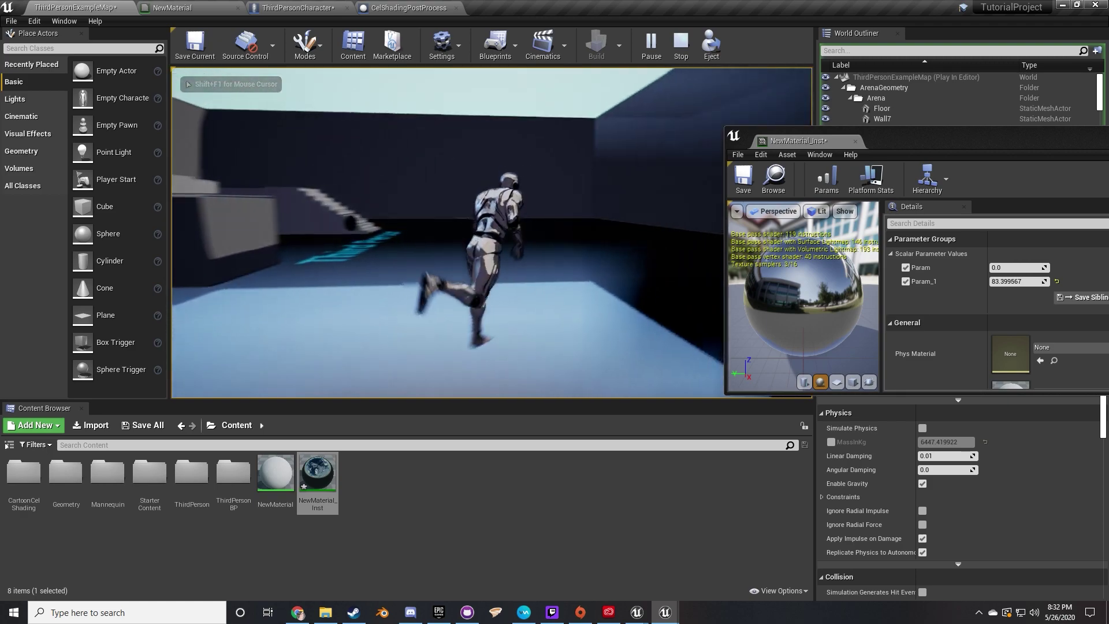
{"action": "key", "text": "space"}
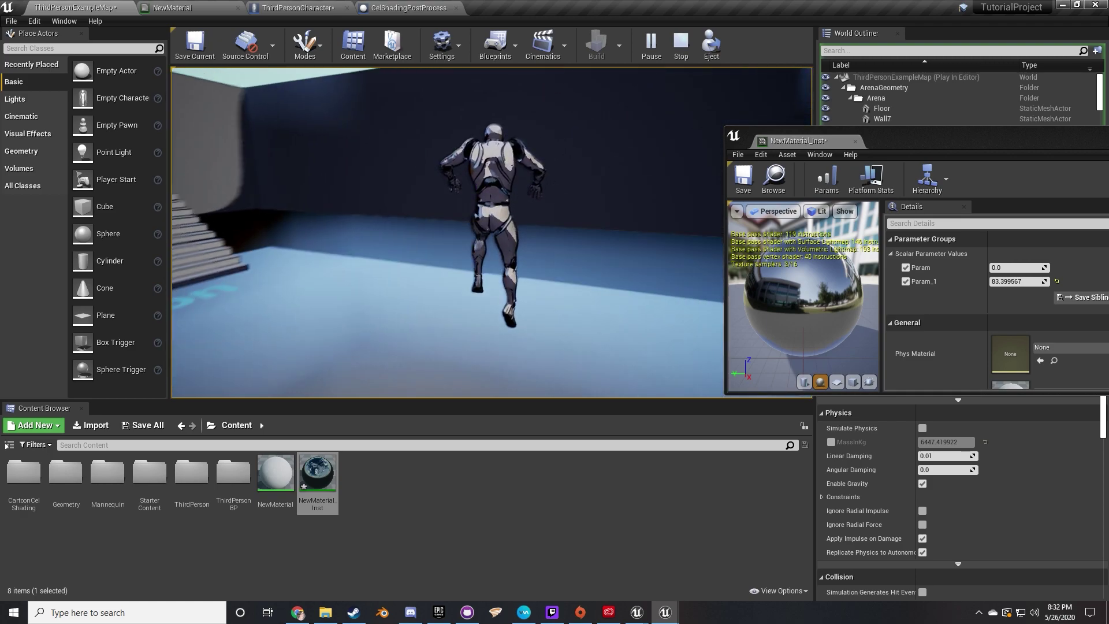
{"action": "key", "text": "shift+F1"}
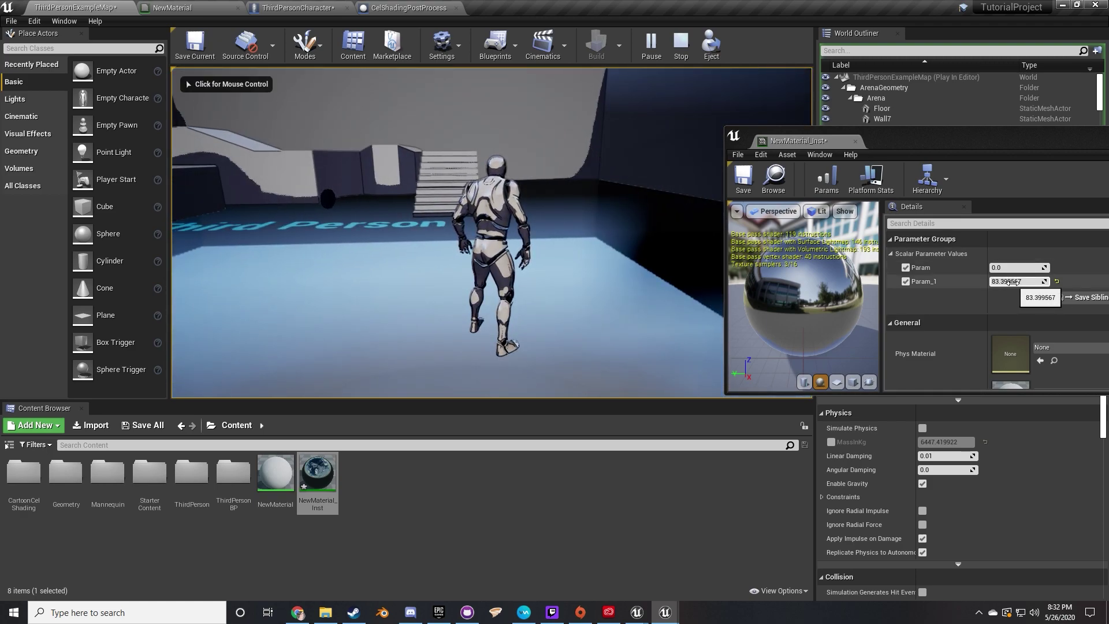
Try different values for Param_1 and Param in NewMaterial_Inst, finishing with both at 0.0, and close the material instance
{"action": "left_click", "coordinate": [1007, 281]}
{"action": "type", "text": "1"}
{"action": "key", "text": "Return"}
{"action": "left_click_drag", "start_coordinate": [1006, 280], "coordinate": [936, 283]}
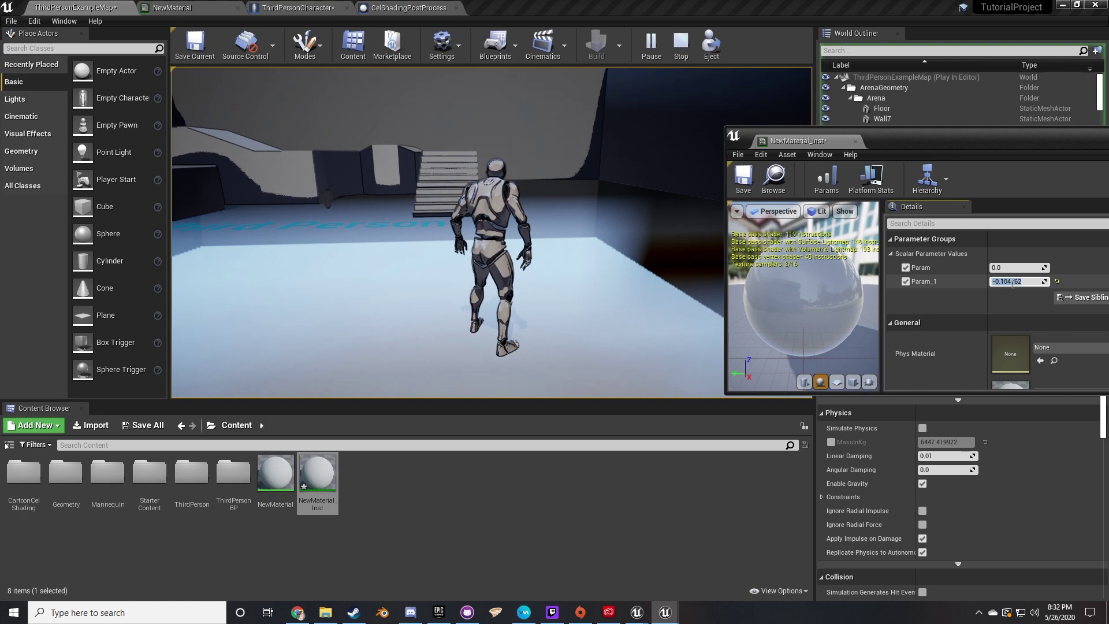
{"action": "type", "text": "0"}
{"action": "key", "text": "Return"}
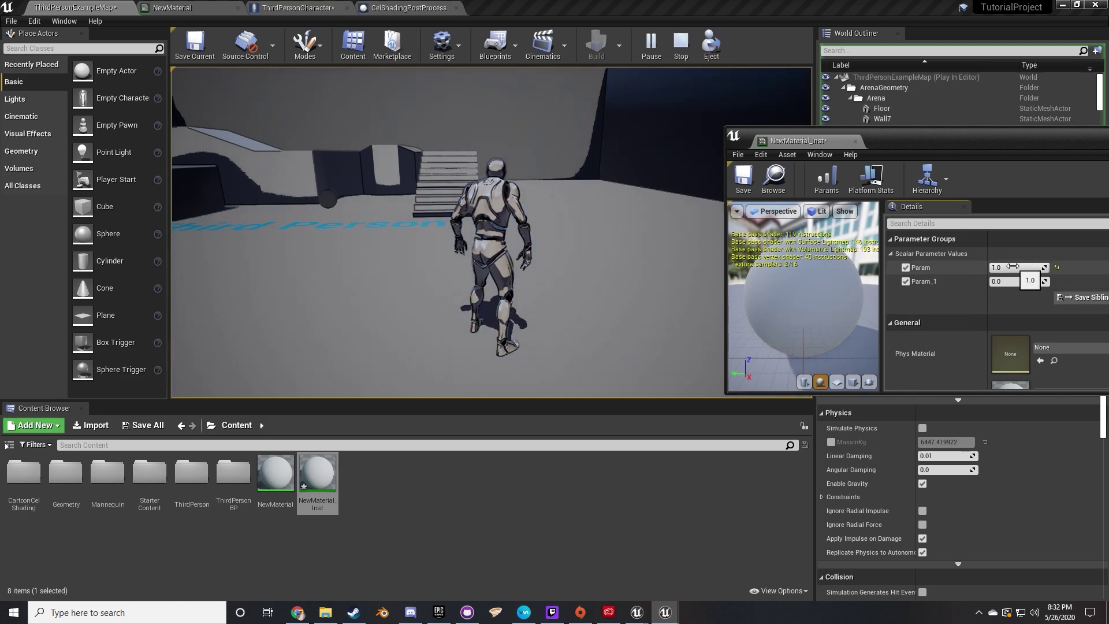
{"action": "left_click_drag", "start_coordinate": [1016, 268], "coordinate": [1001, 265]}
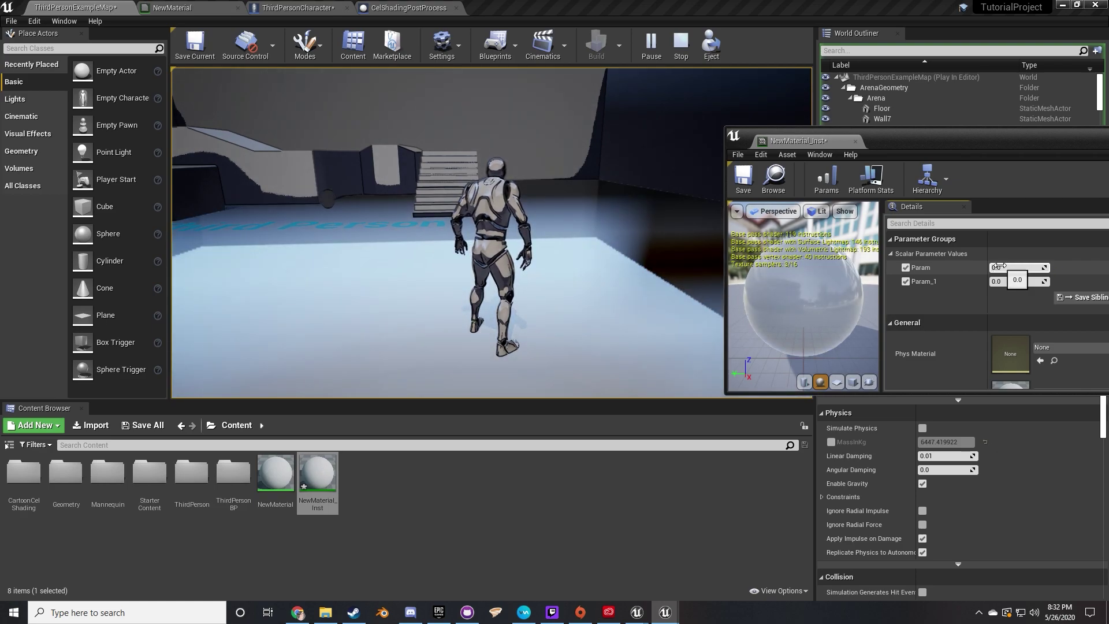
{"action": "left_click", "coordinate": [855, 142]}
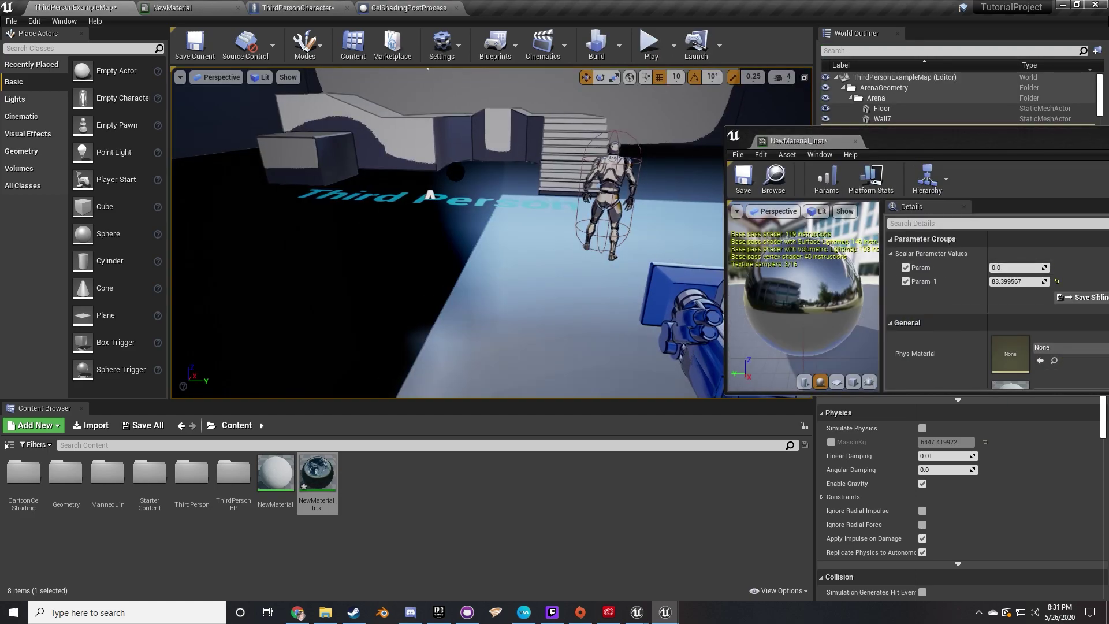
Look around the arena, play the level and run and jump the character to examine the reflections with NewMaterial_Inst open
{"action": "key", "text": "s"}
{"action": "right_click_drag", "start_coordinate": [448, 232], "coordinate": [508, 190]}
{"action": "key", "text": "w"}
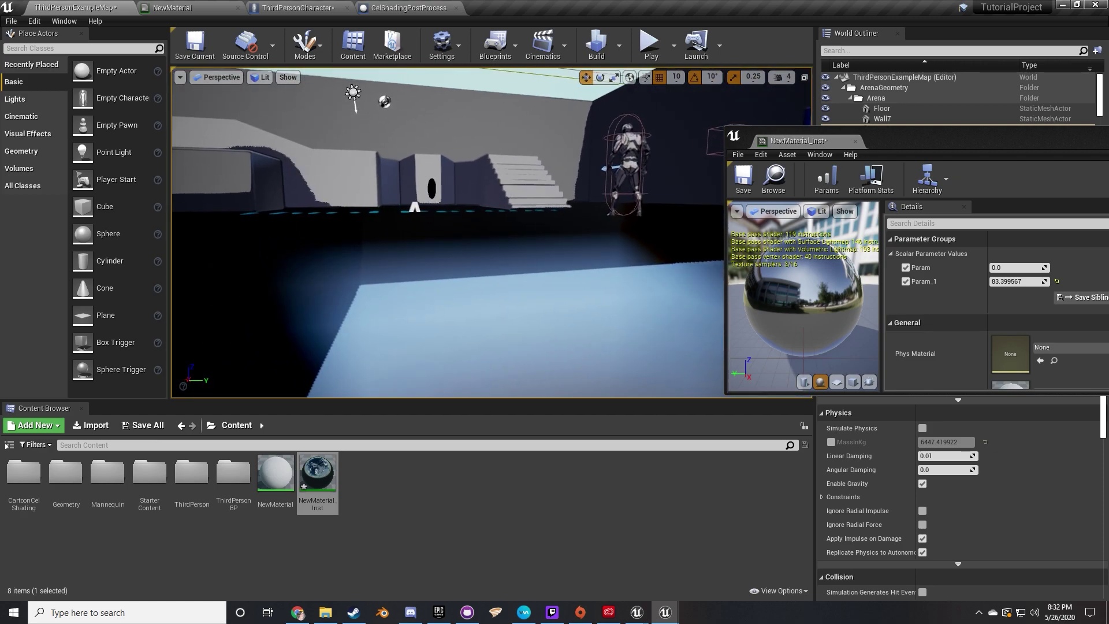
{"action": "left_click", "coordinate": [650, 43]}
{"action": "key", "text": "w"}
{"action": "key", "text": "a"}
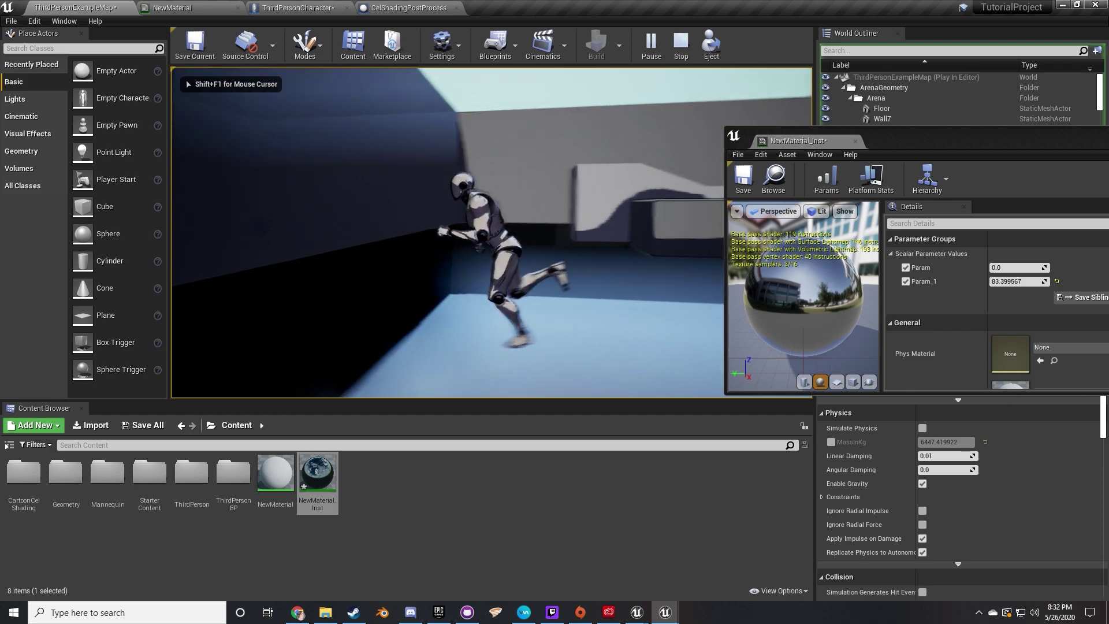
{"action": "key", "text": "w"}
{"action": "key", "text": "d"}
{"action": "key", "text": "w"}
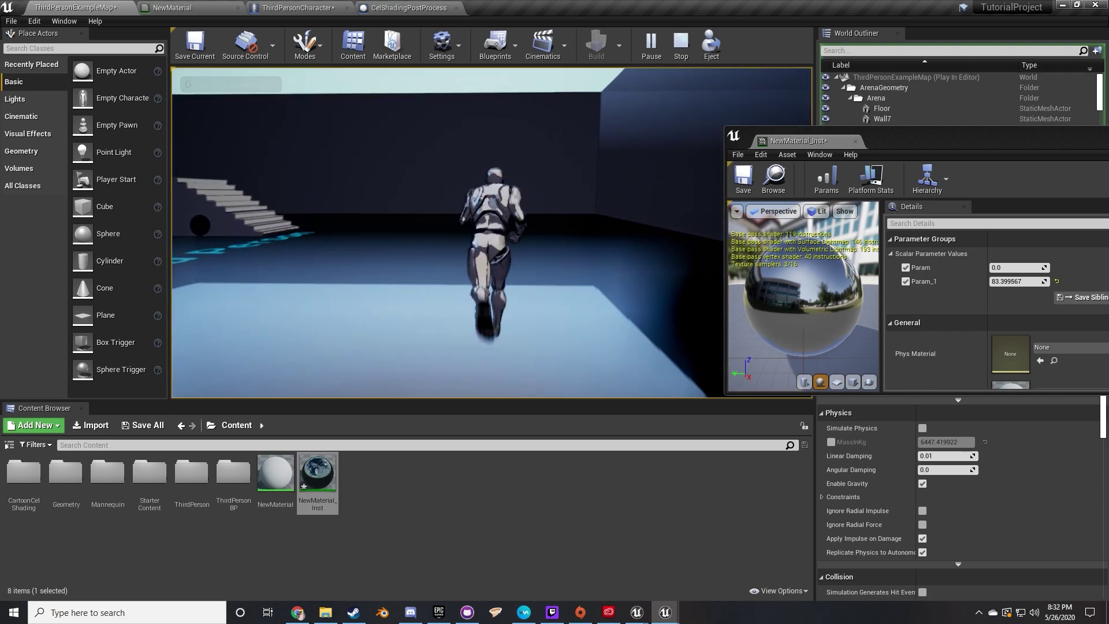
{"action": "key", "text": "space"}
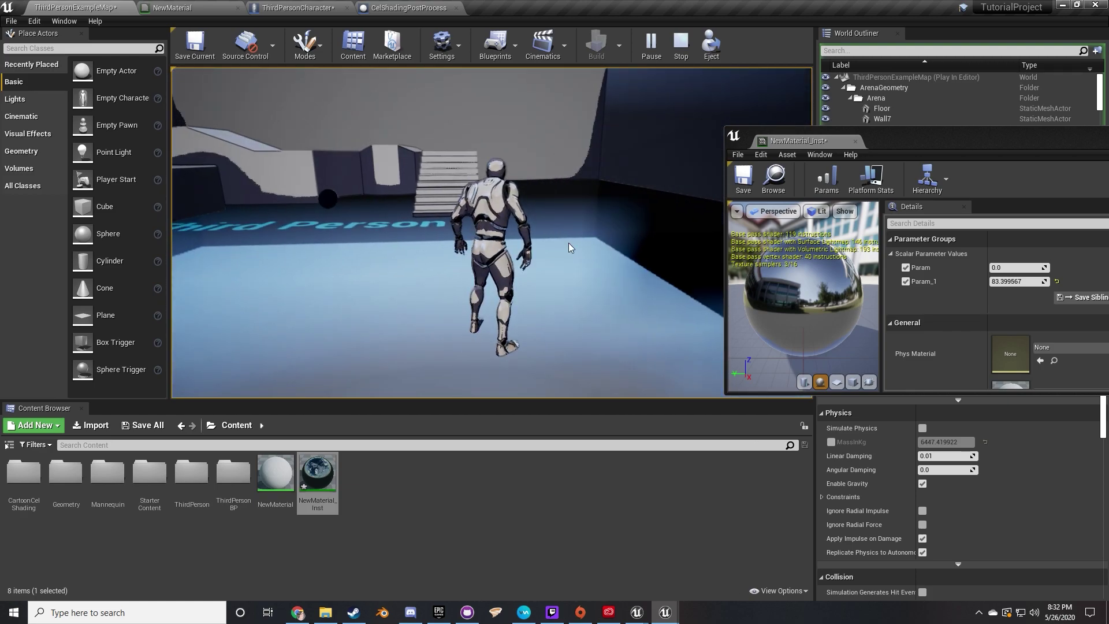
{"action": "key", "text": "shift+F1"}
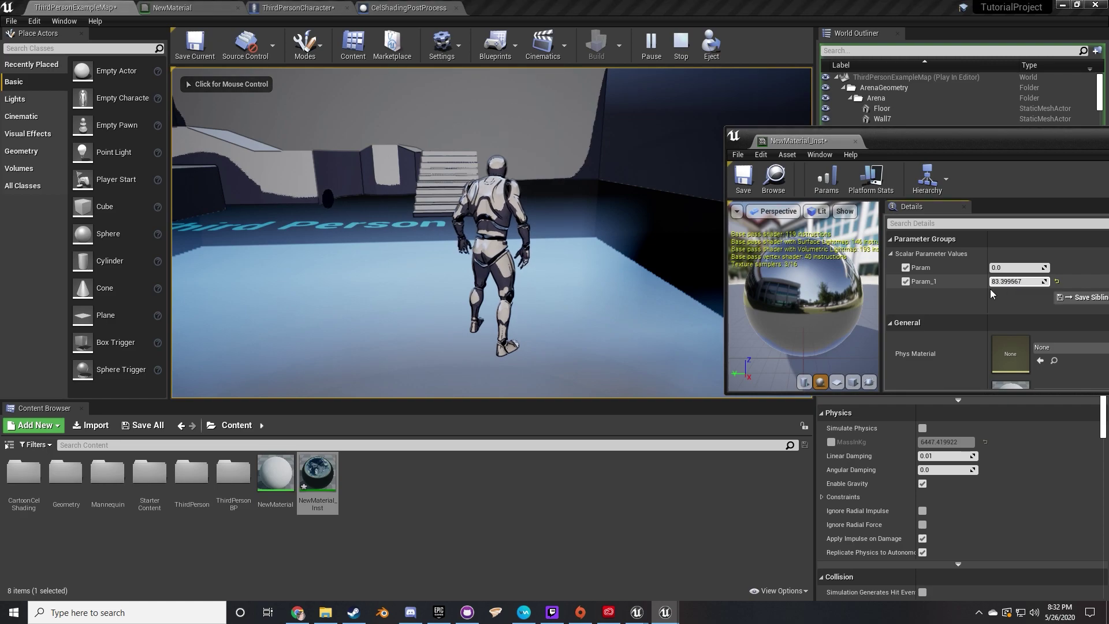
Set Param_1 of NewMaterial_Inst to 0 and vary Param before returning it to 0.0
{"action": "left_click", "coordinate": [1005, 281]}
{"action": "type", "text": "1"}
{"action": "key", "text": "Return"}
{"action": "left_click_drag", "start_coordinate": [1006, 281], "coordinate": [938, 283]}
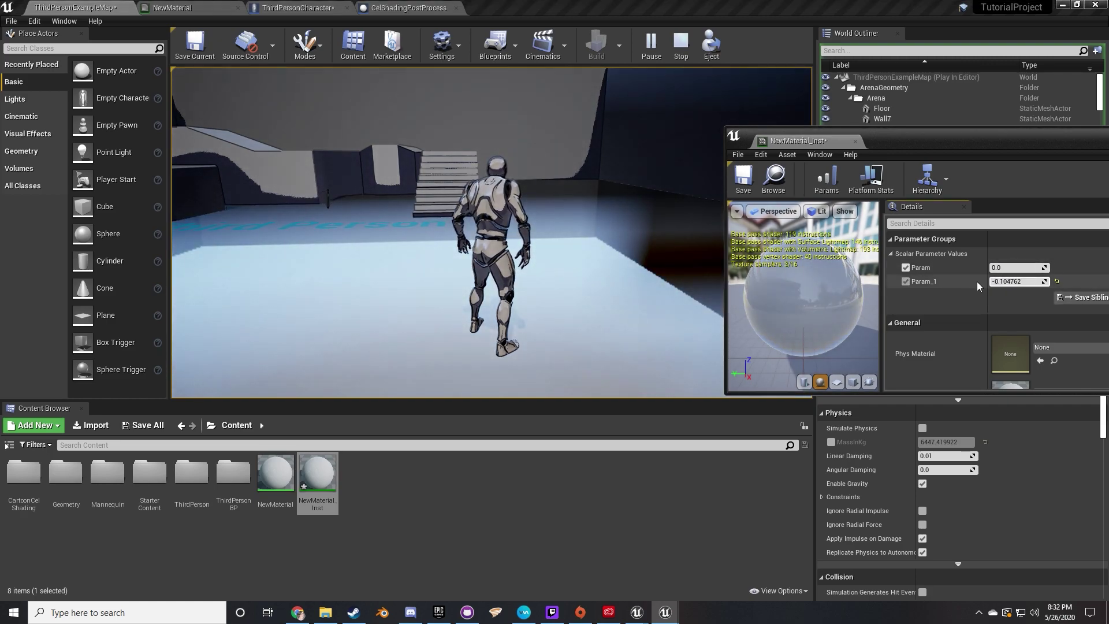
{"action": "type", "text": "0"}
{"action": "key", "text": "Return"}
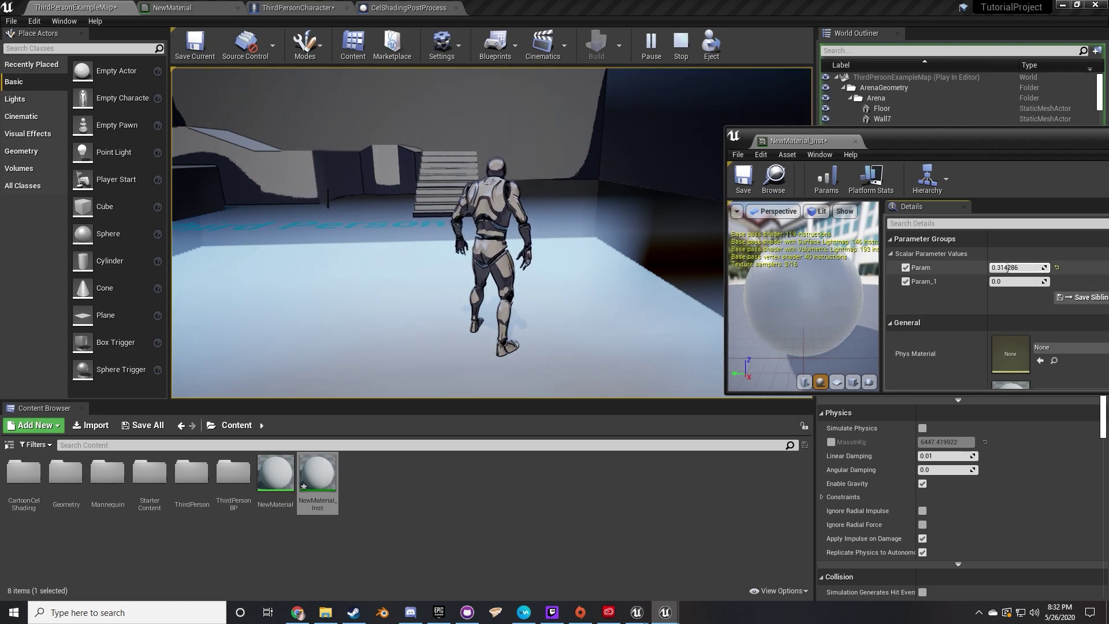
{"action": "left_click_drag", "start_coordinate": [1013, 266], "coordinate": [1005, 266]}
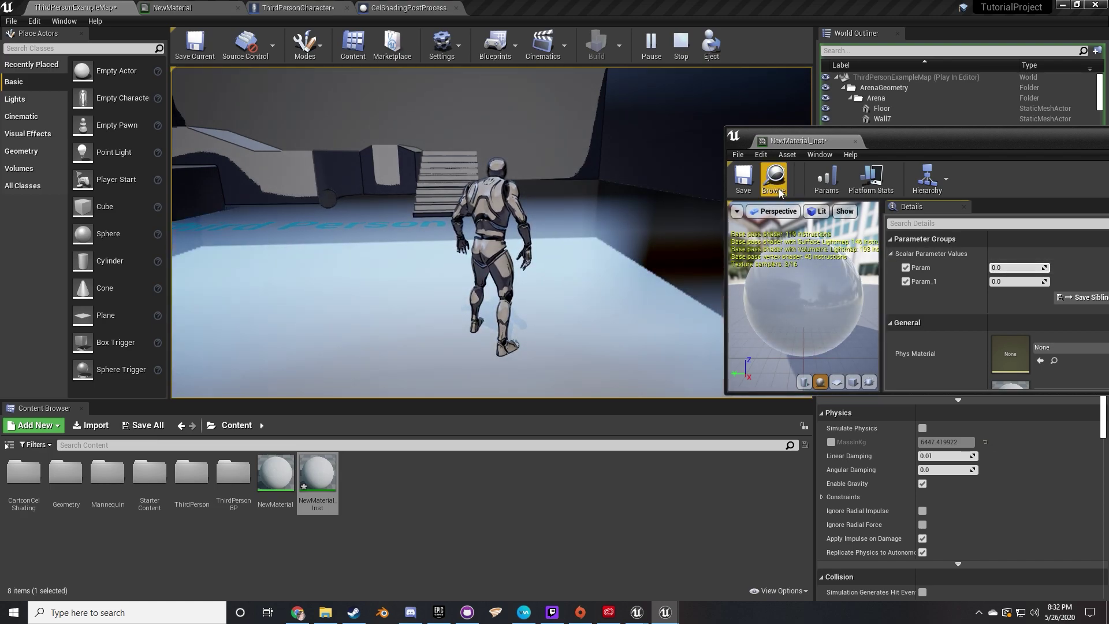
Close the material instance and run and jump the character across the arena to examine the reflections and frame rate
{"action": "left_click", "coordinate": [856, 142]}
{"action": "key", "text": "w"}
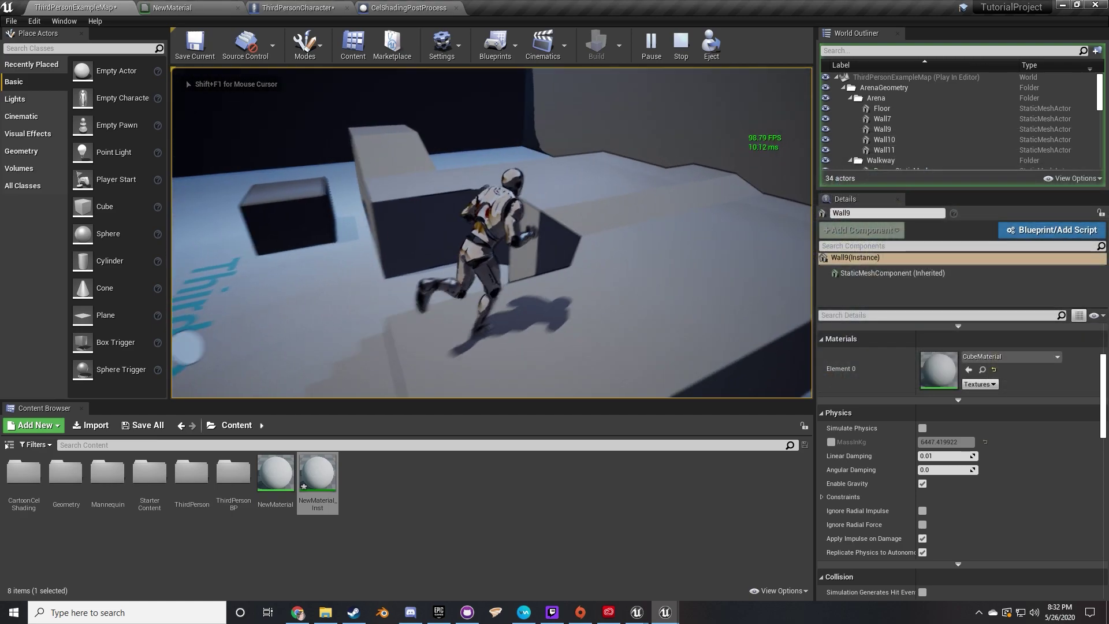
{"action": "key", "text": "space"}
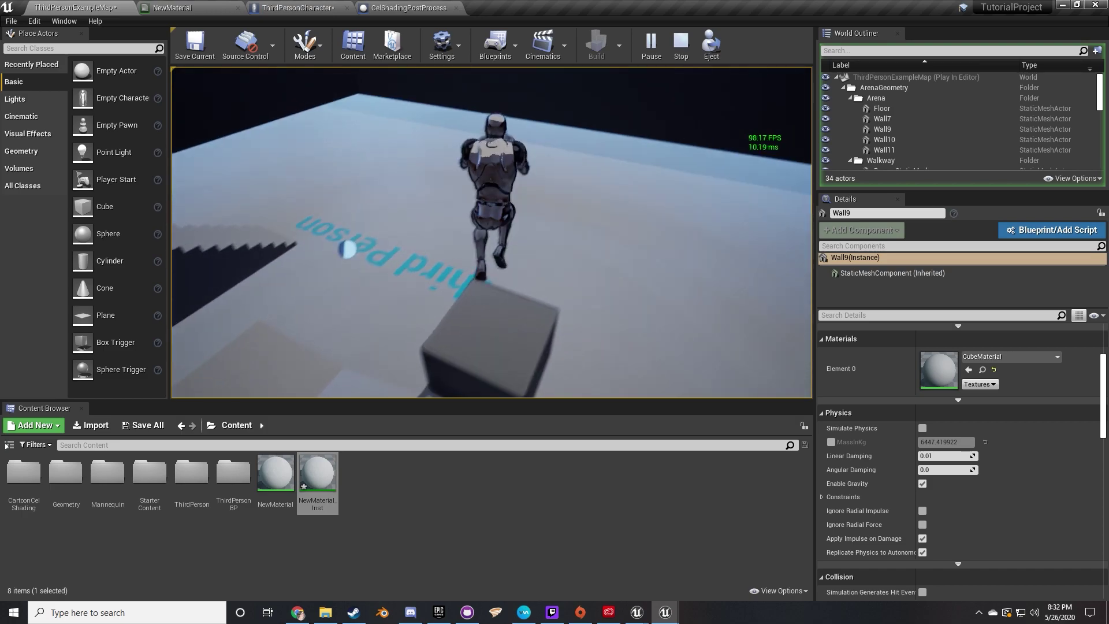